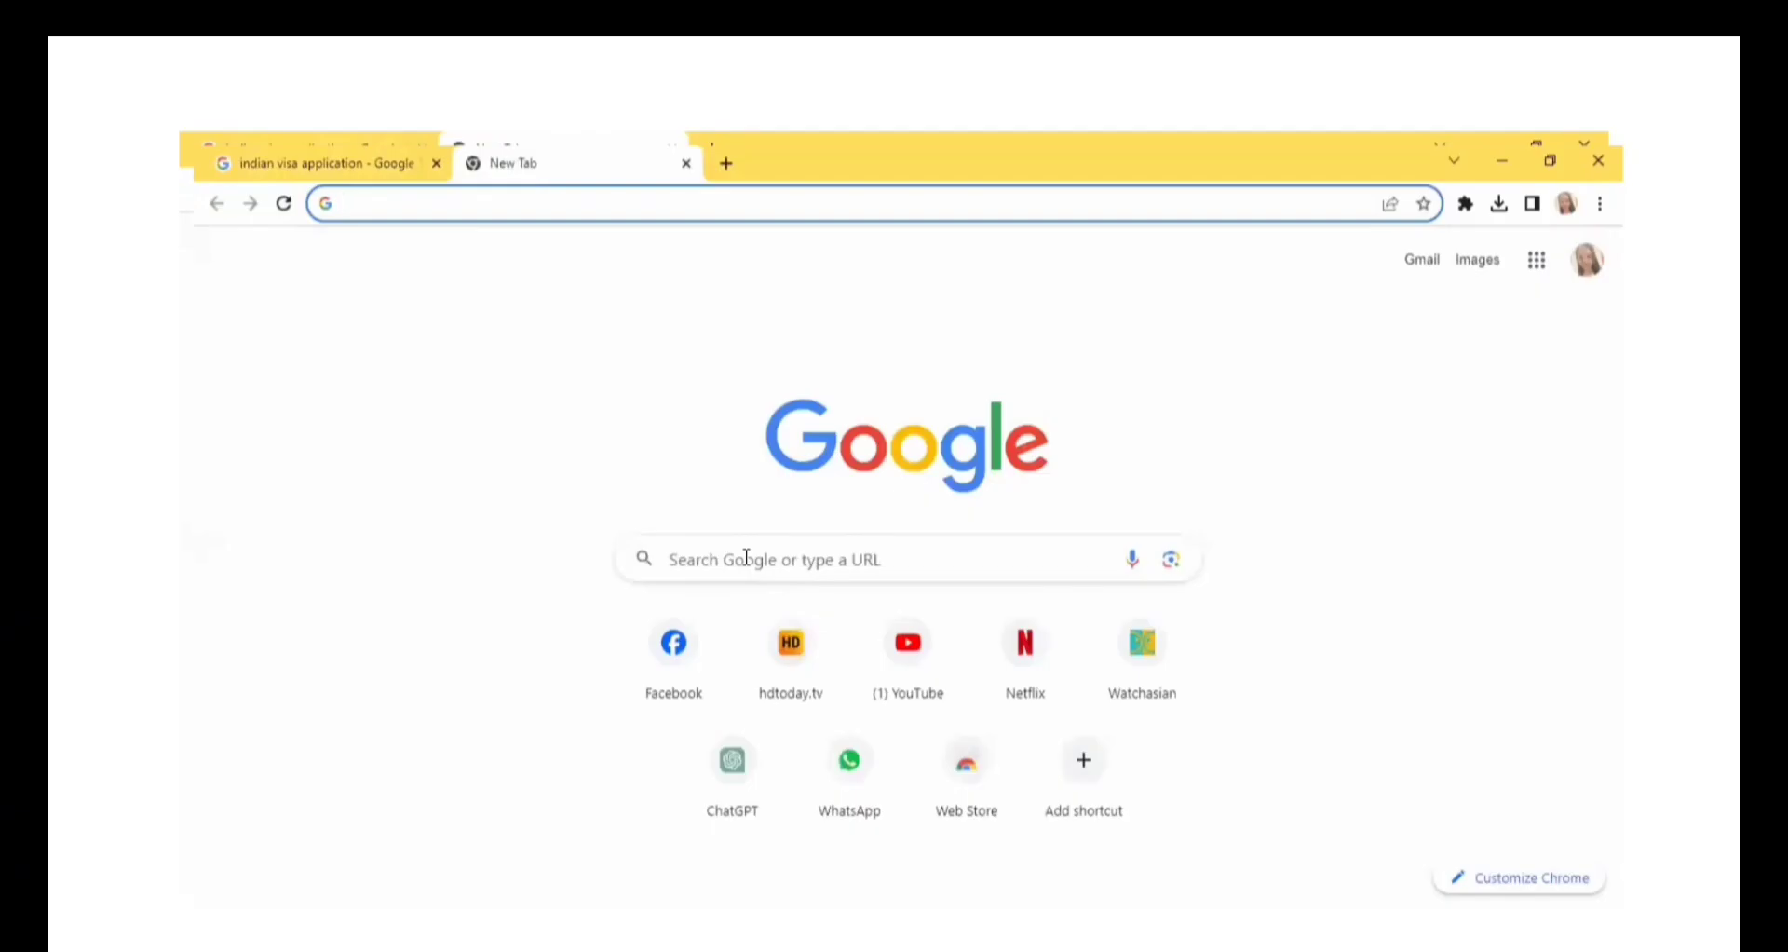
# Search Google for "indian visa application" and open the India Visa Online site at indianvisaonline.gov.in.
pyautogui.click(746, 555)
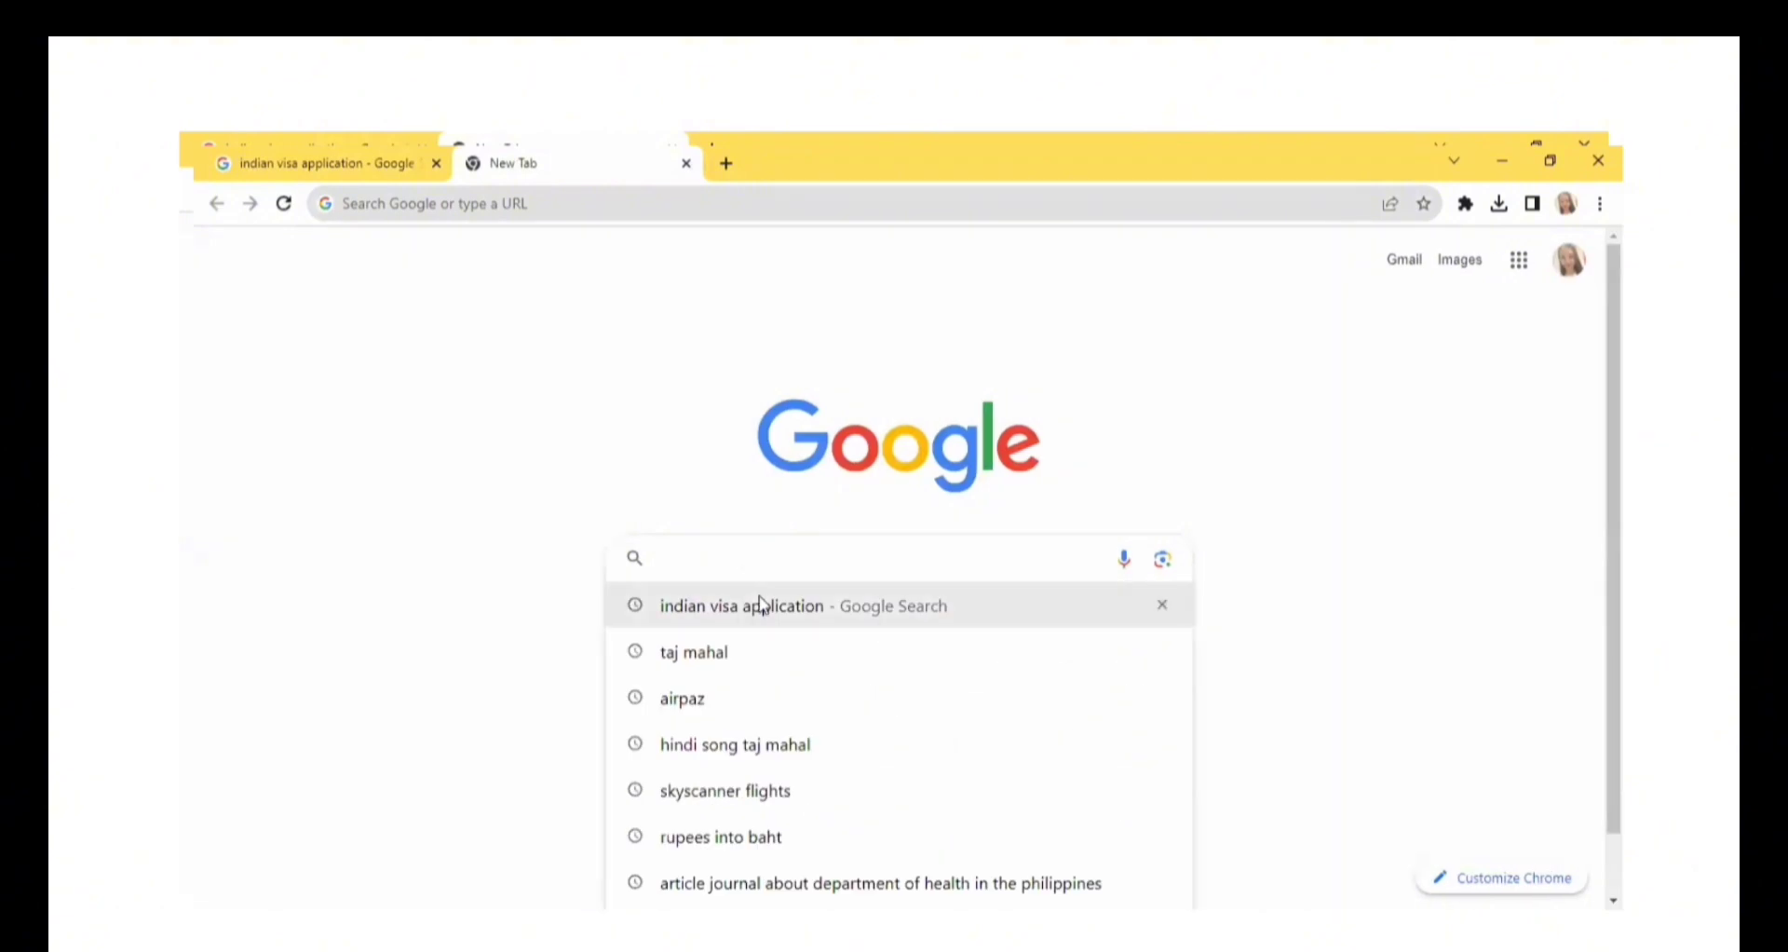
pyautogui.click(762, 606)
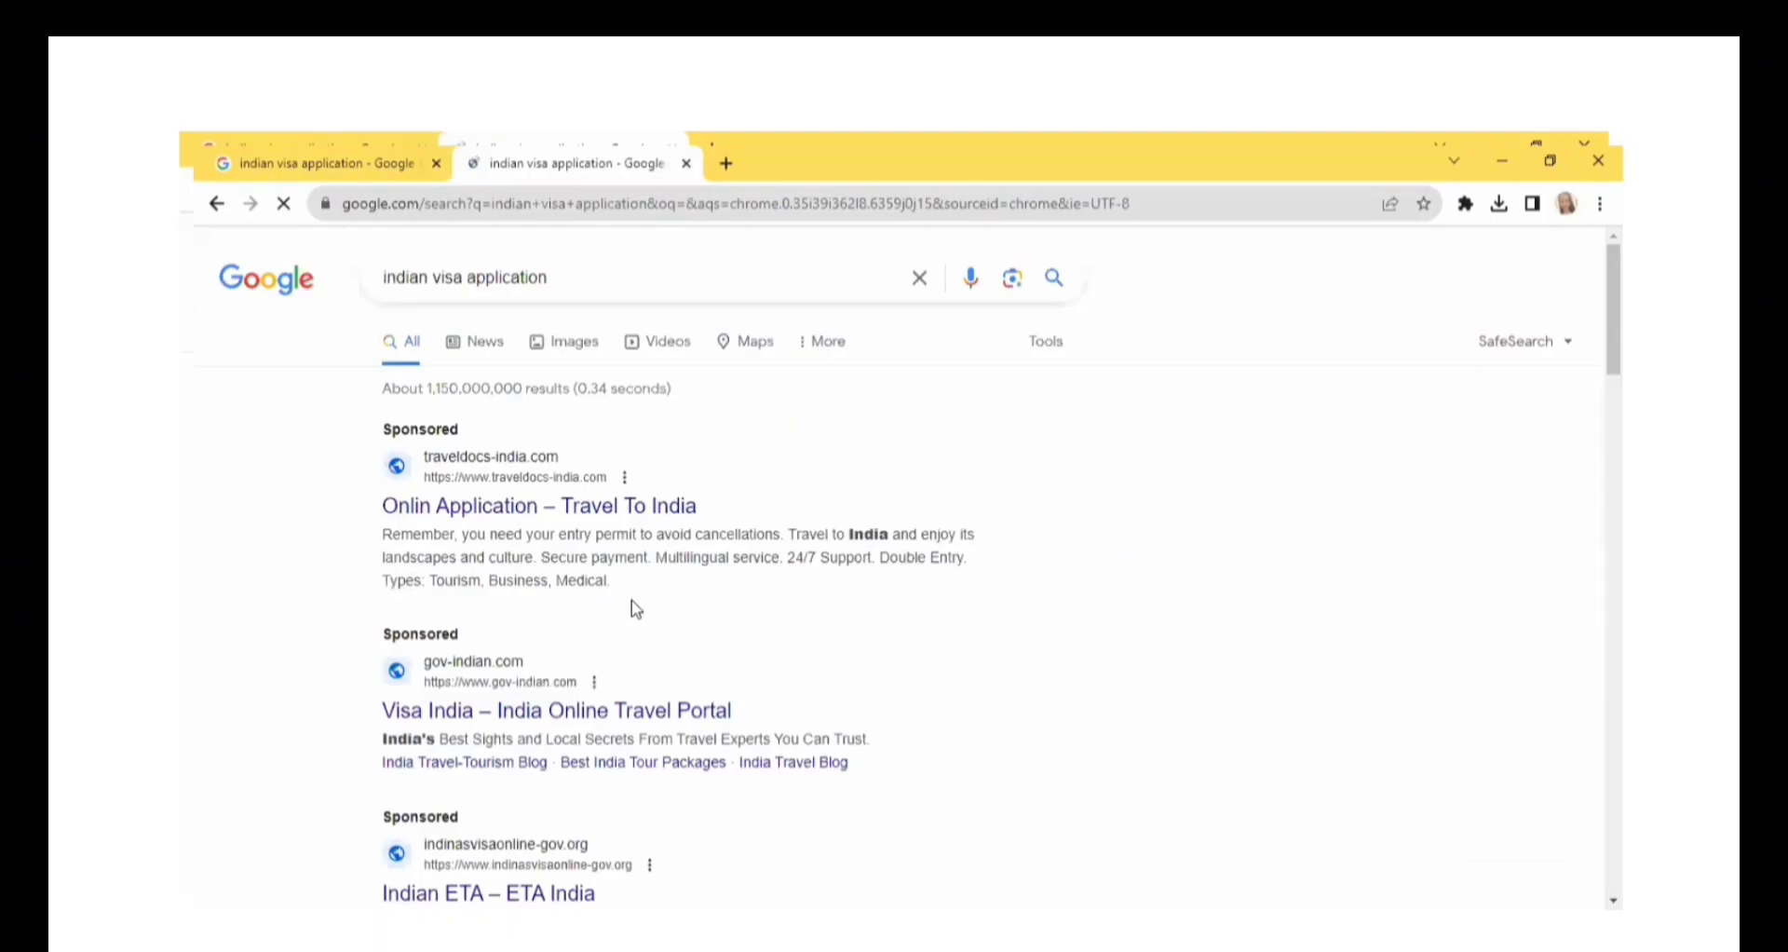
pyautogui.scroll(-7, 636, 610)
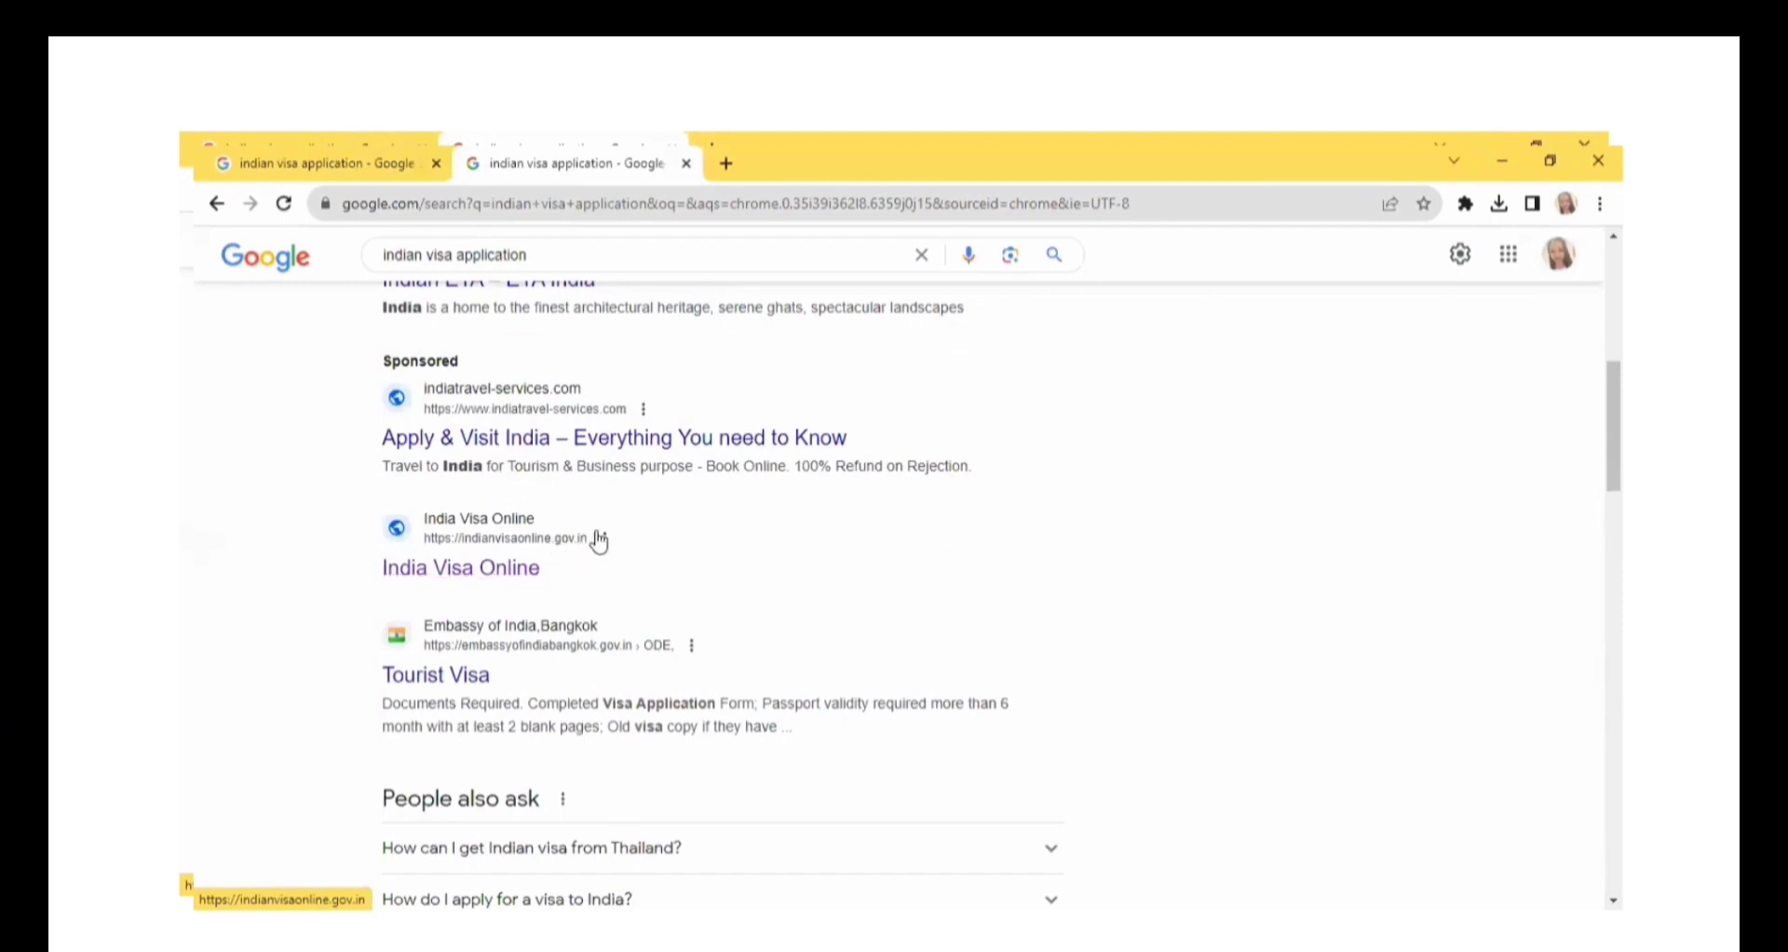
pyautogui.click(488, 571)
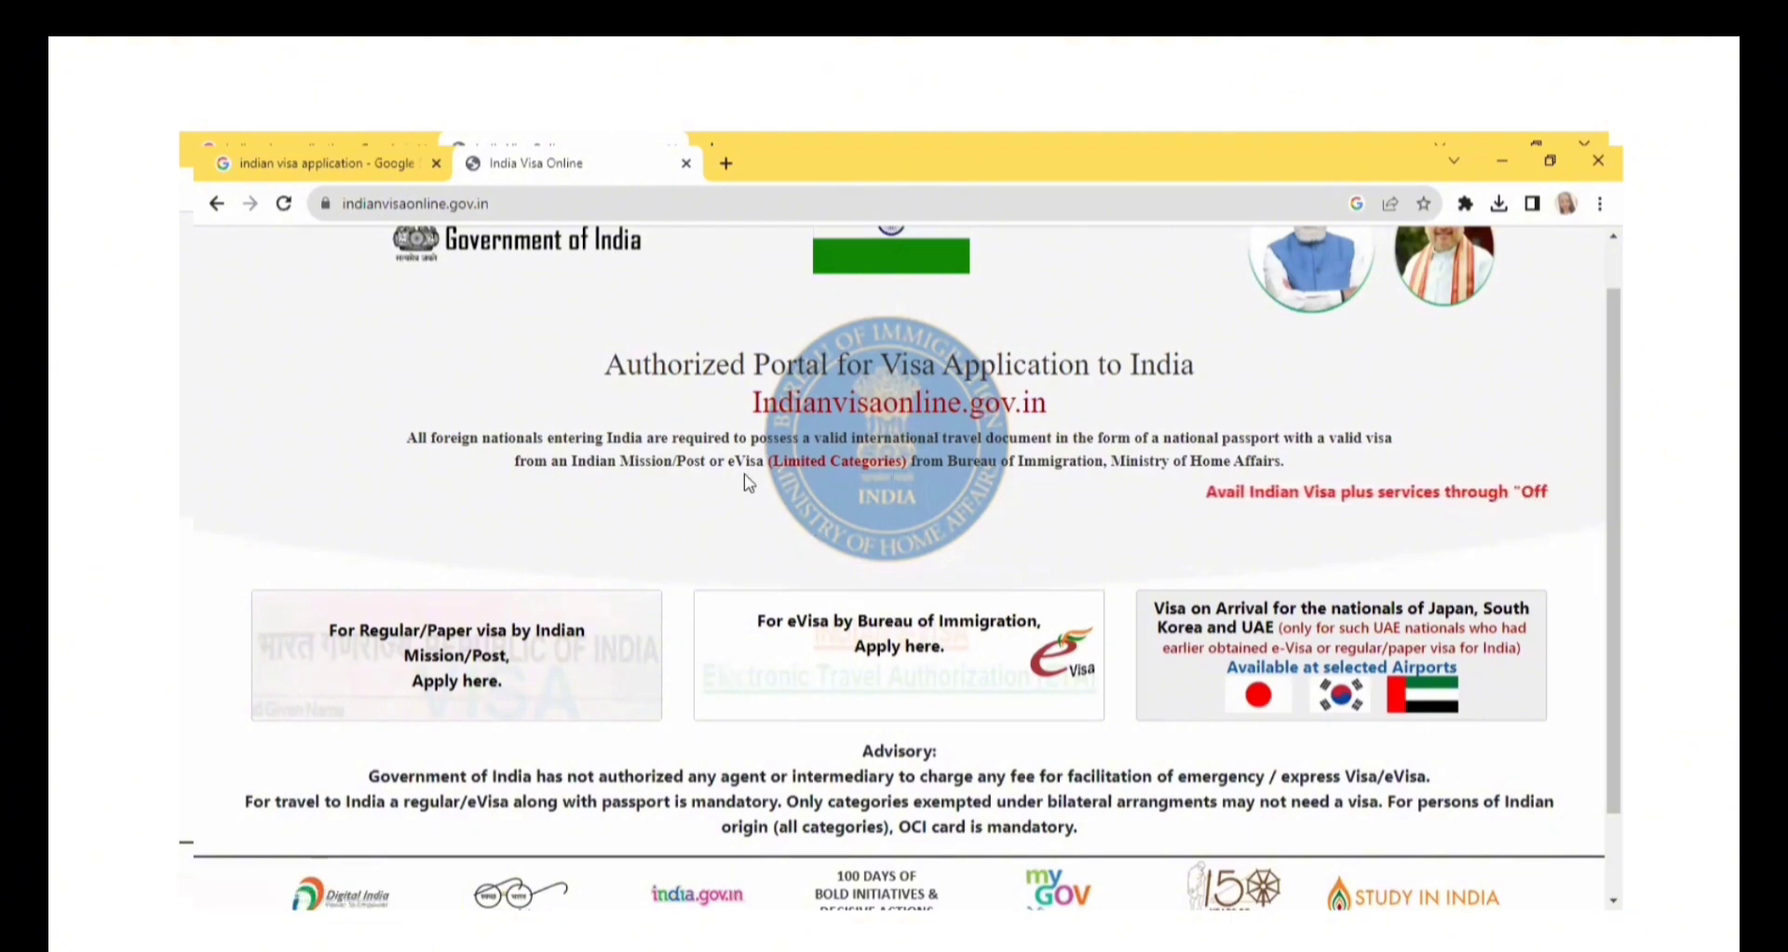
# Open the eVisa application section by Bureau of Immigration on the visa portal's home page.
pyautogui.scroll(-1, 1556, 427)
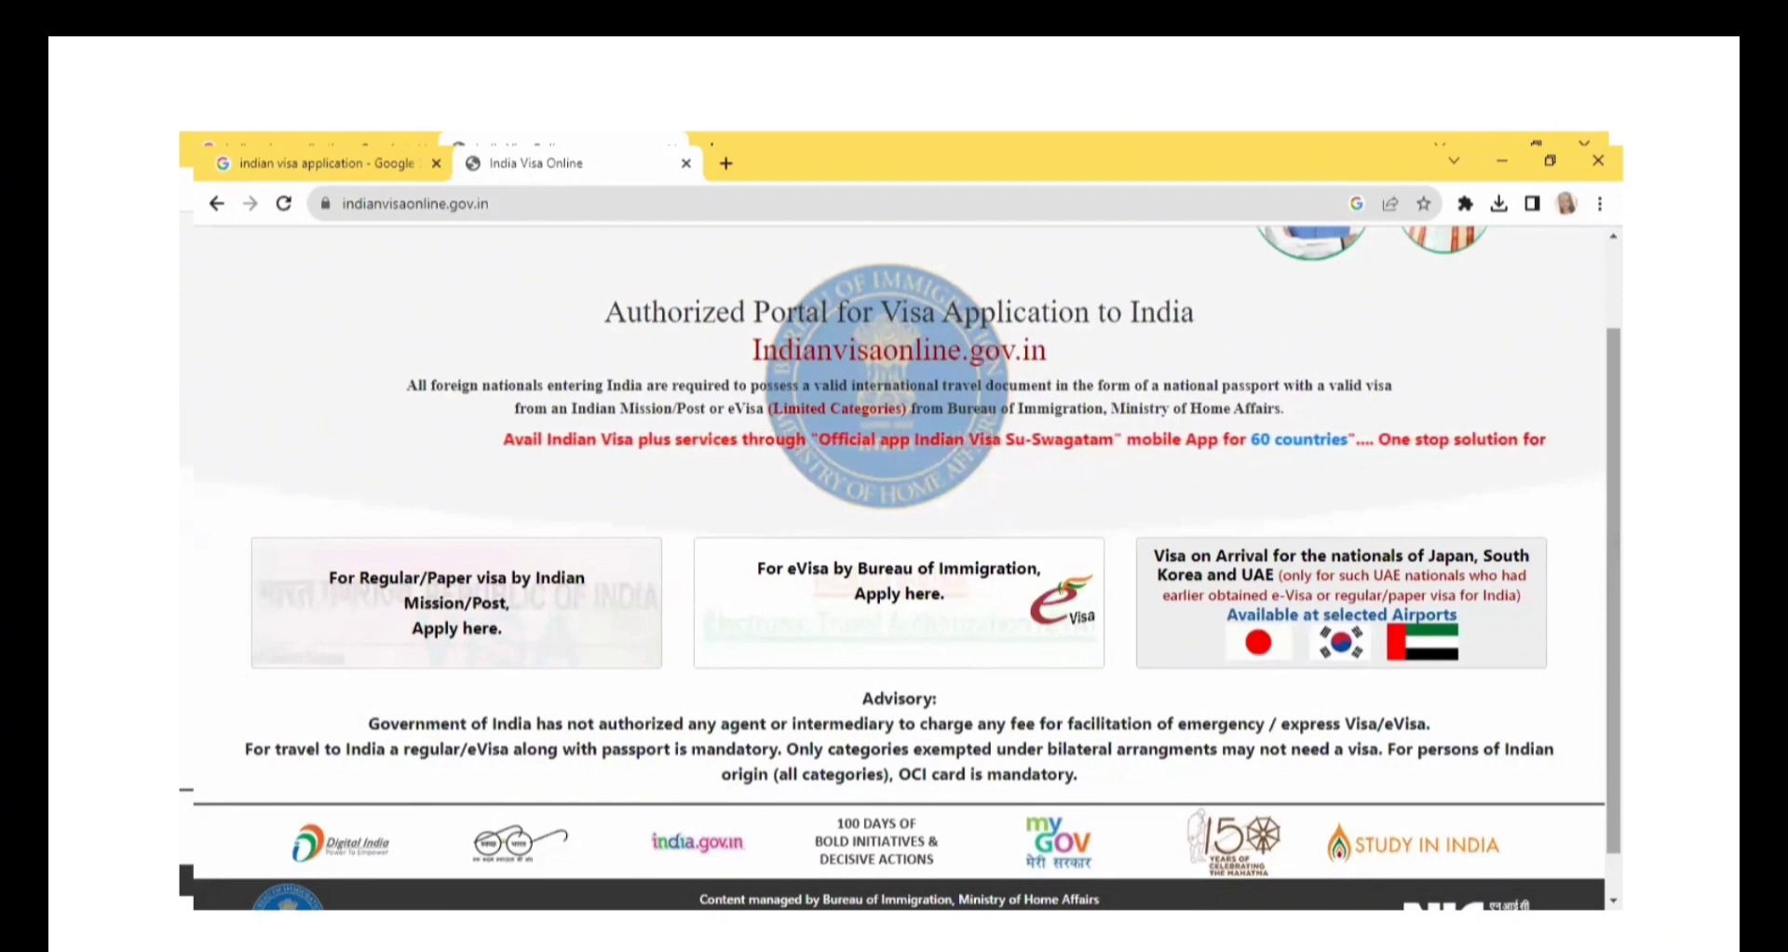
pyautogui.scroll(-1, 417, 632)
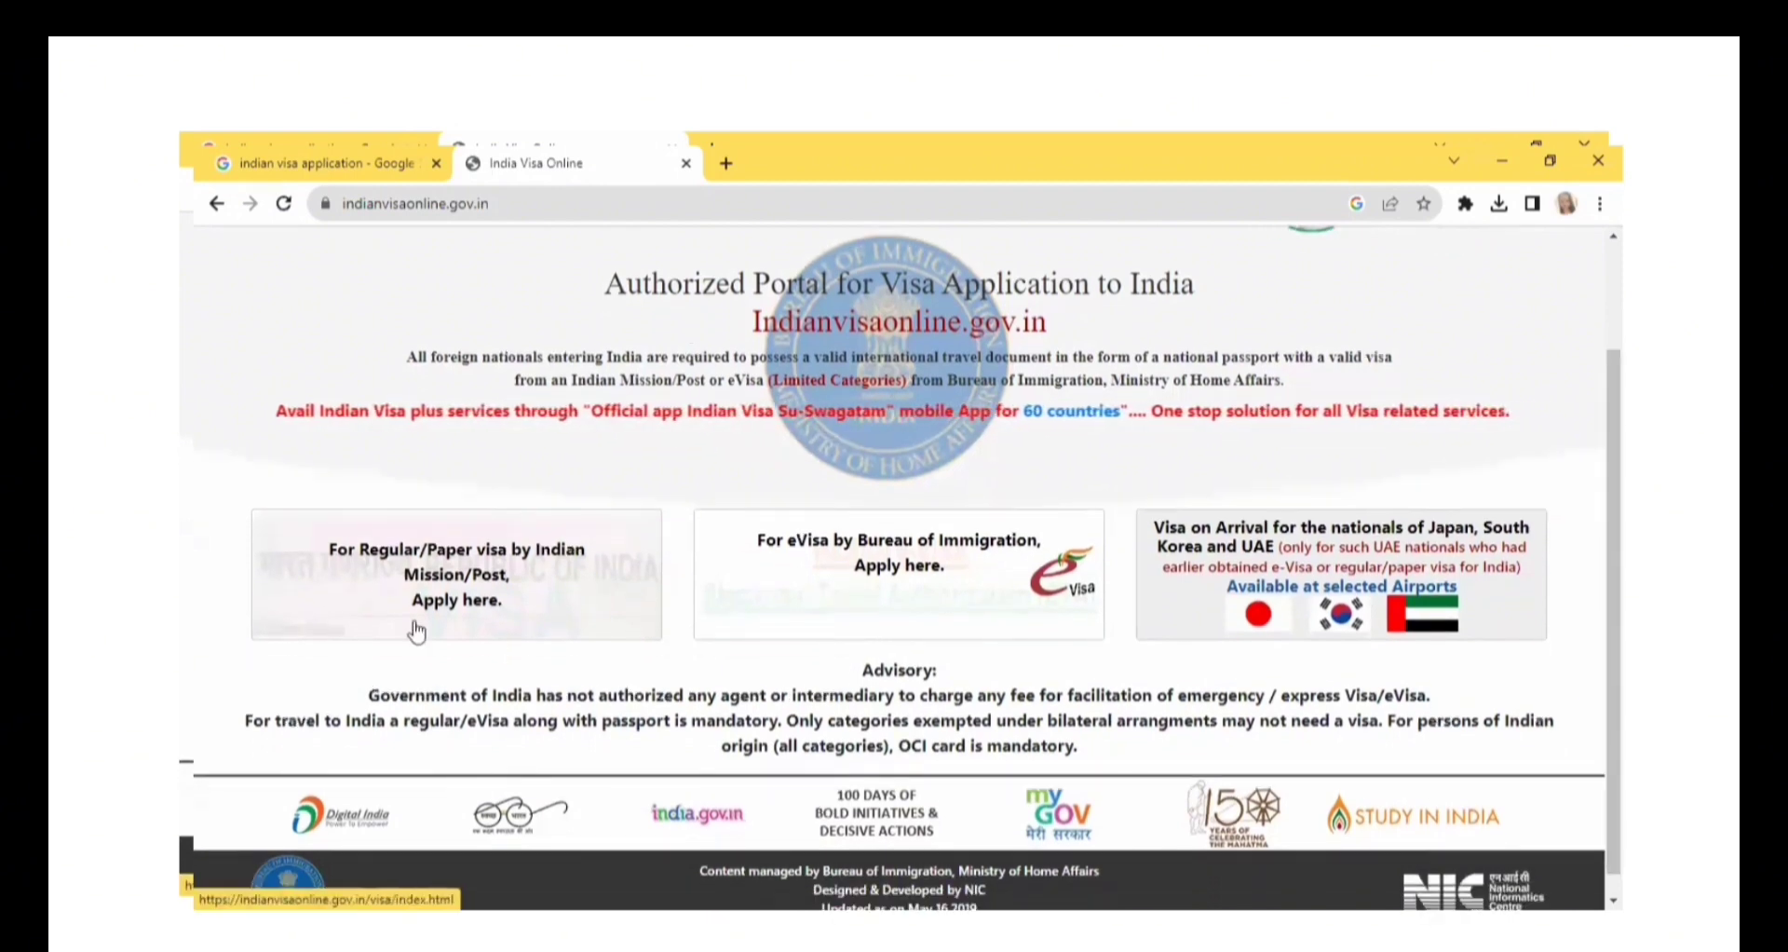
pyautogui.click(799, 593)
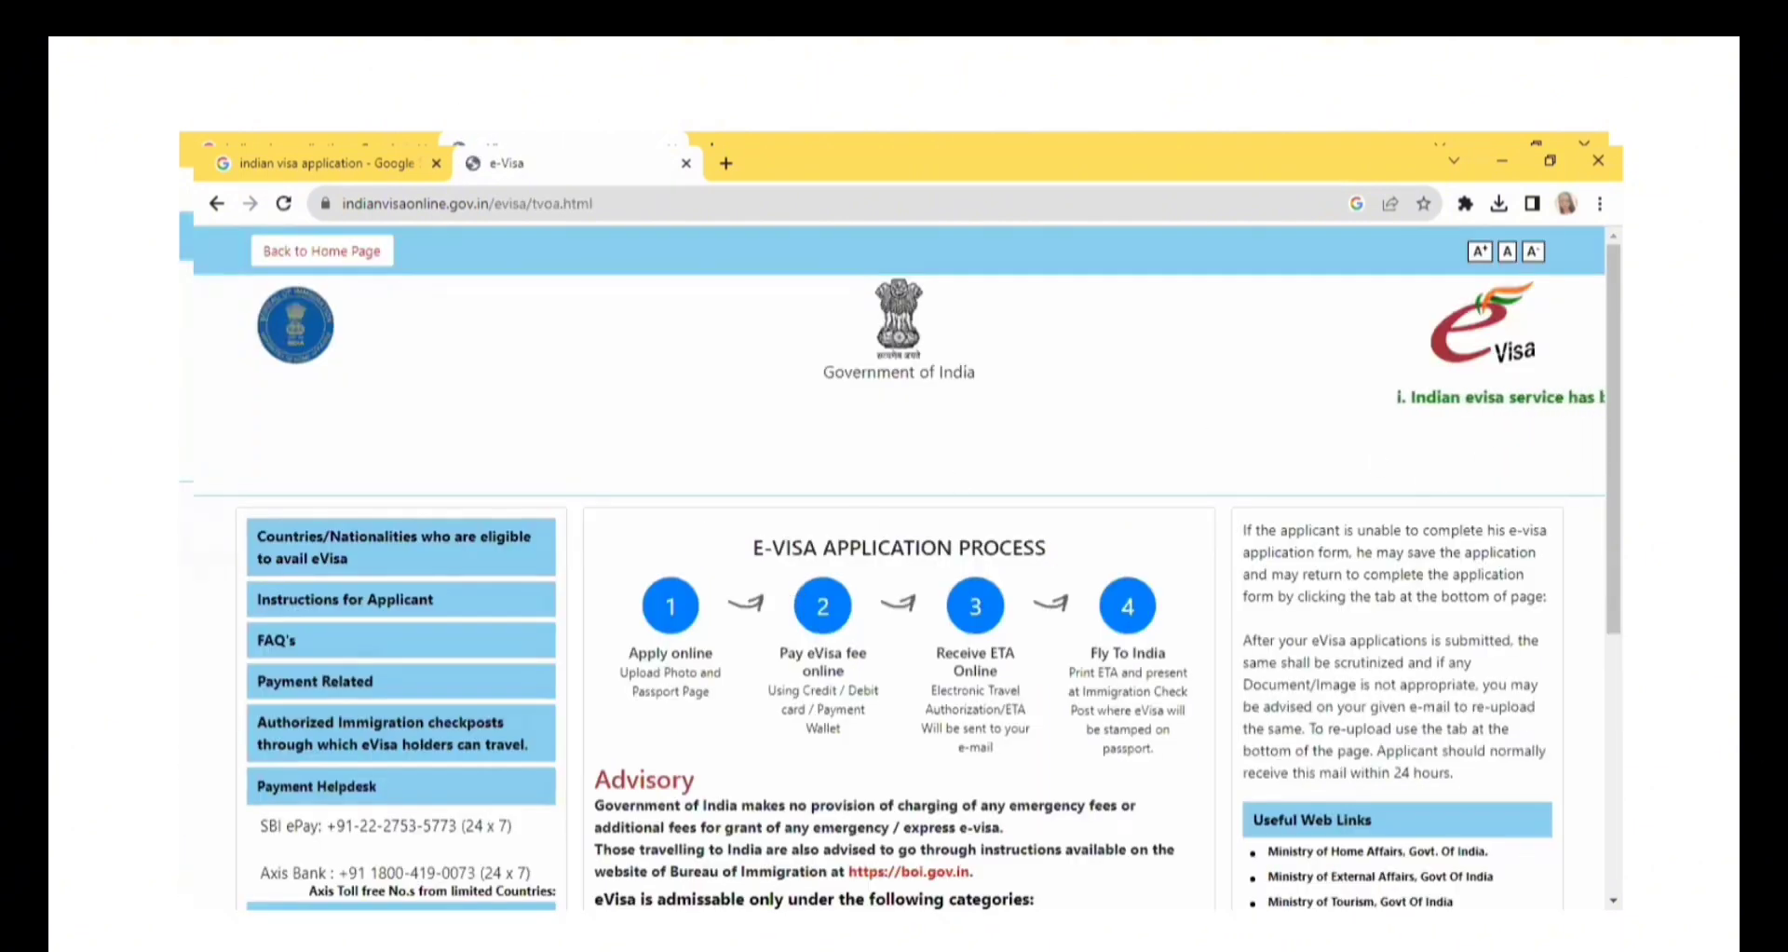
# Review the e-Visa application process and its fee payment options, and open the sample e-Visa application.
pyautogui.scroll(-1, 1614, 447)
pyautogui.scroll(-2, 714, 461)
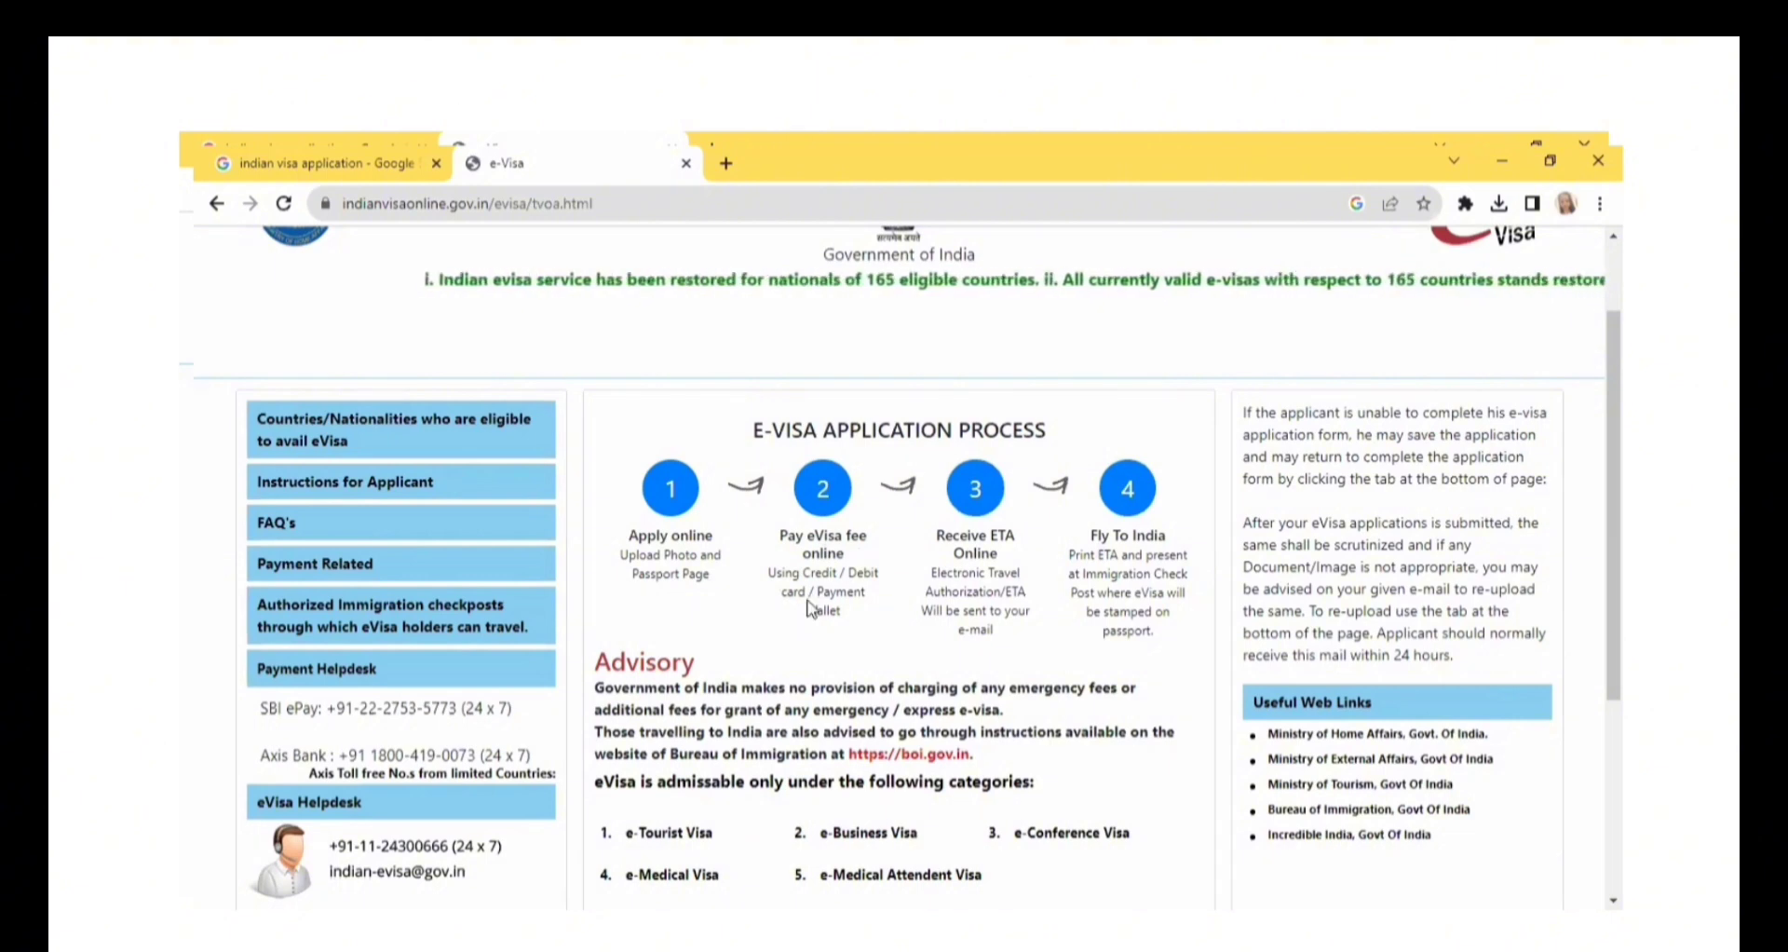
pyautogui.moveTo(881, 572); pyautogui.dragTo(823, 577)
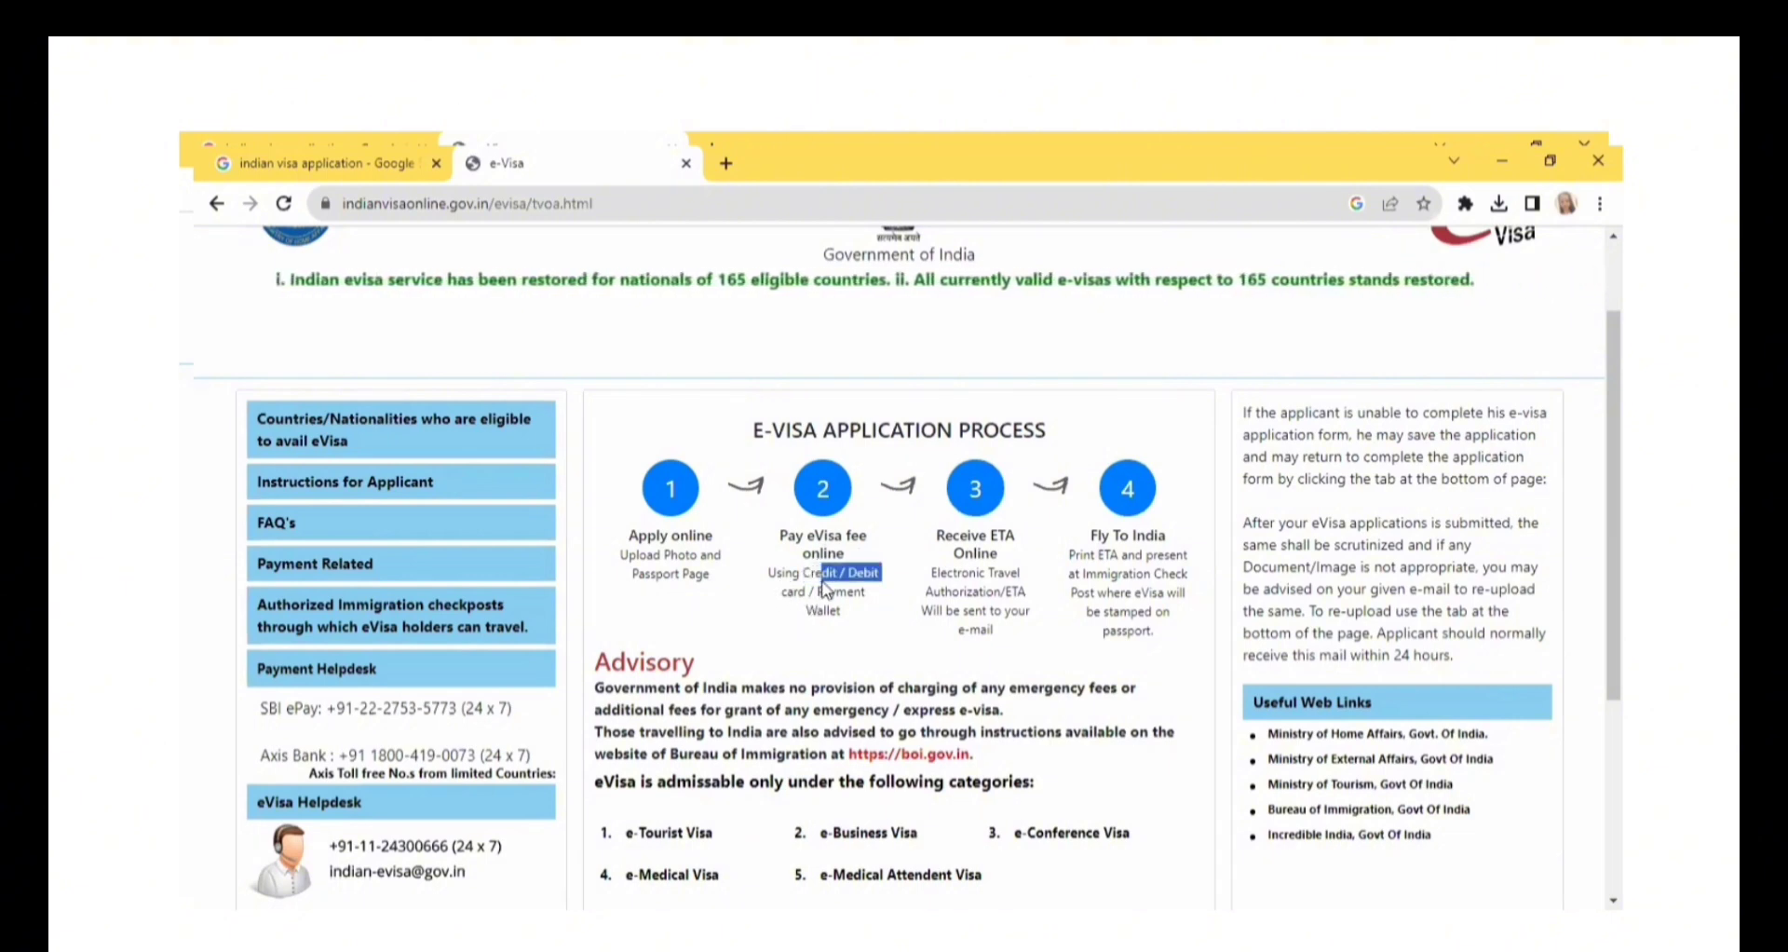
pyautogui.click(829, 581)
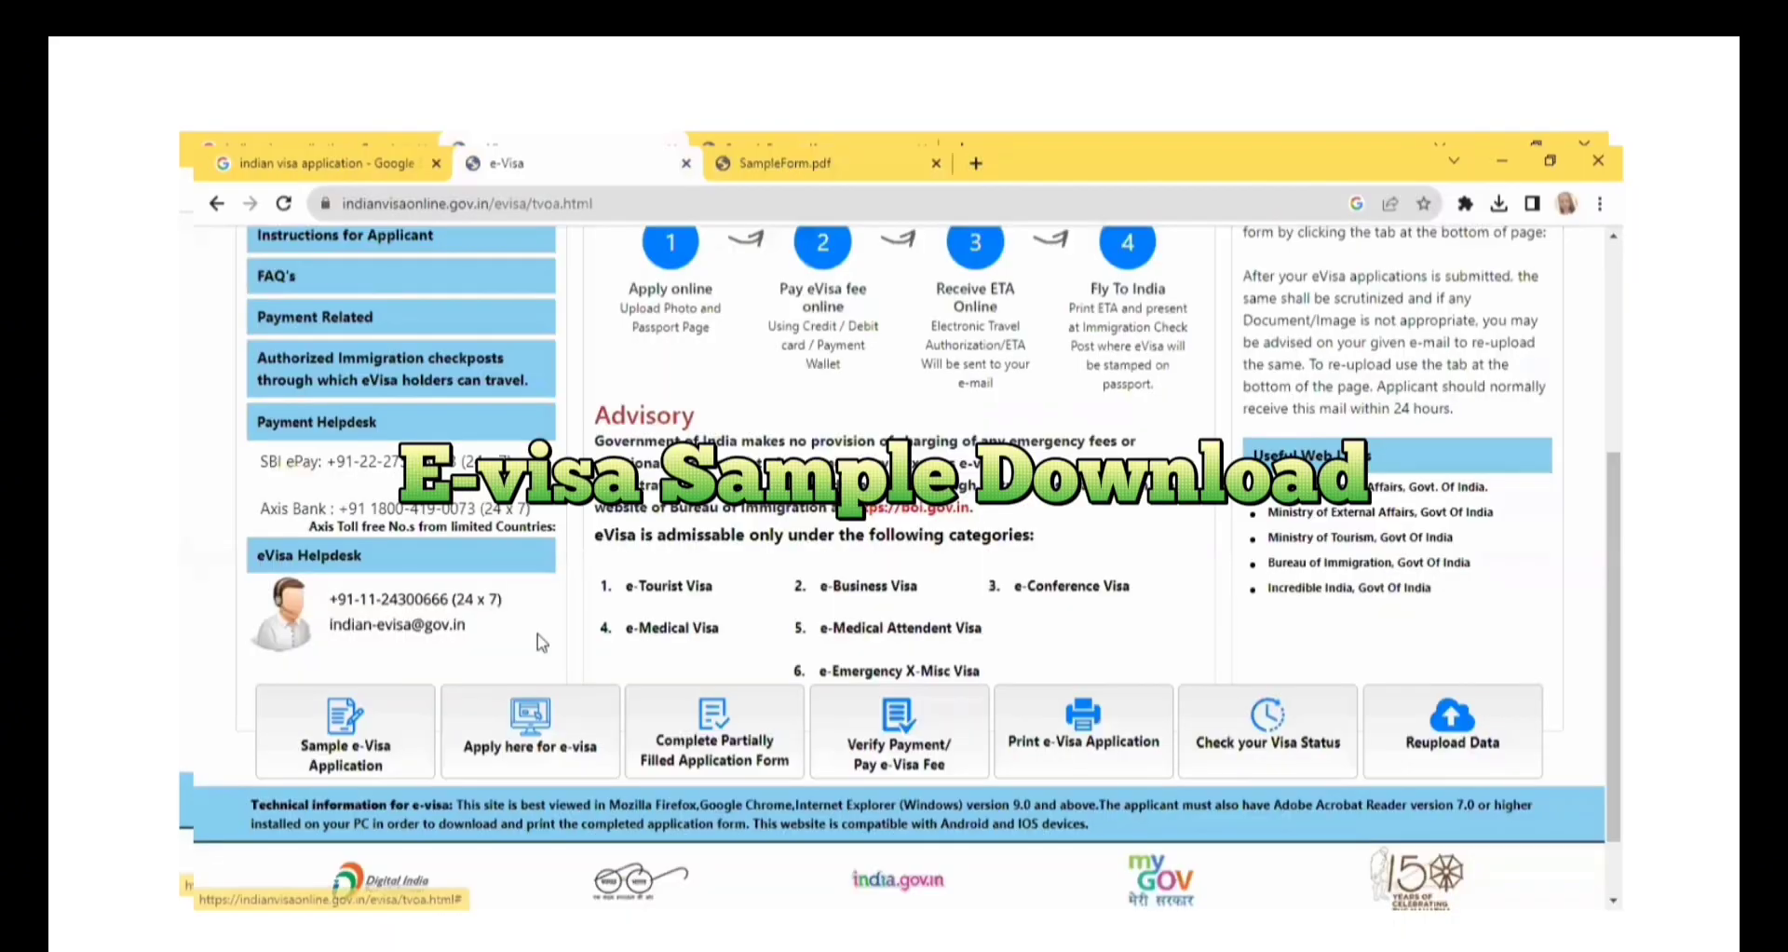
pyautogui.click(377, 765)
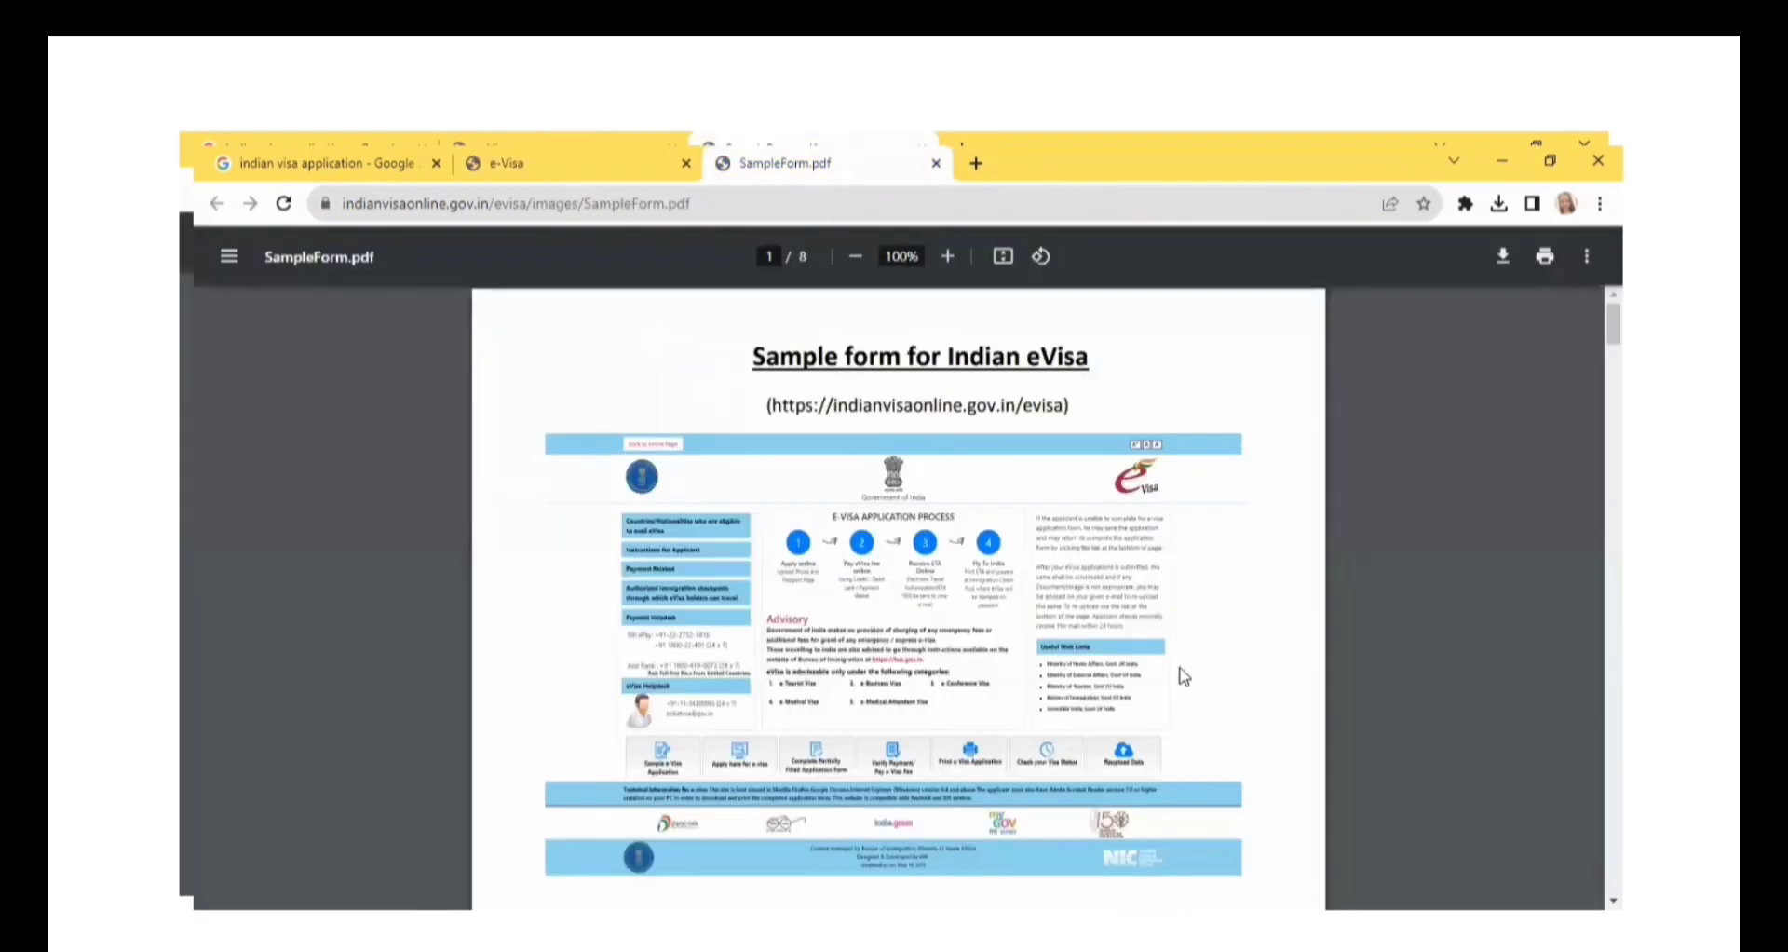
# Look through the registration pages of the sample eVisa form, from the first page to the ninth.
pyautogui.scroll(-9, 899, 596)
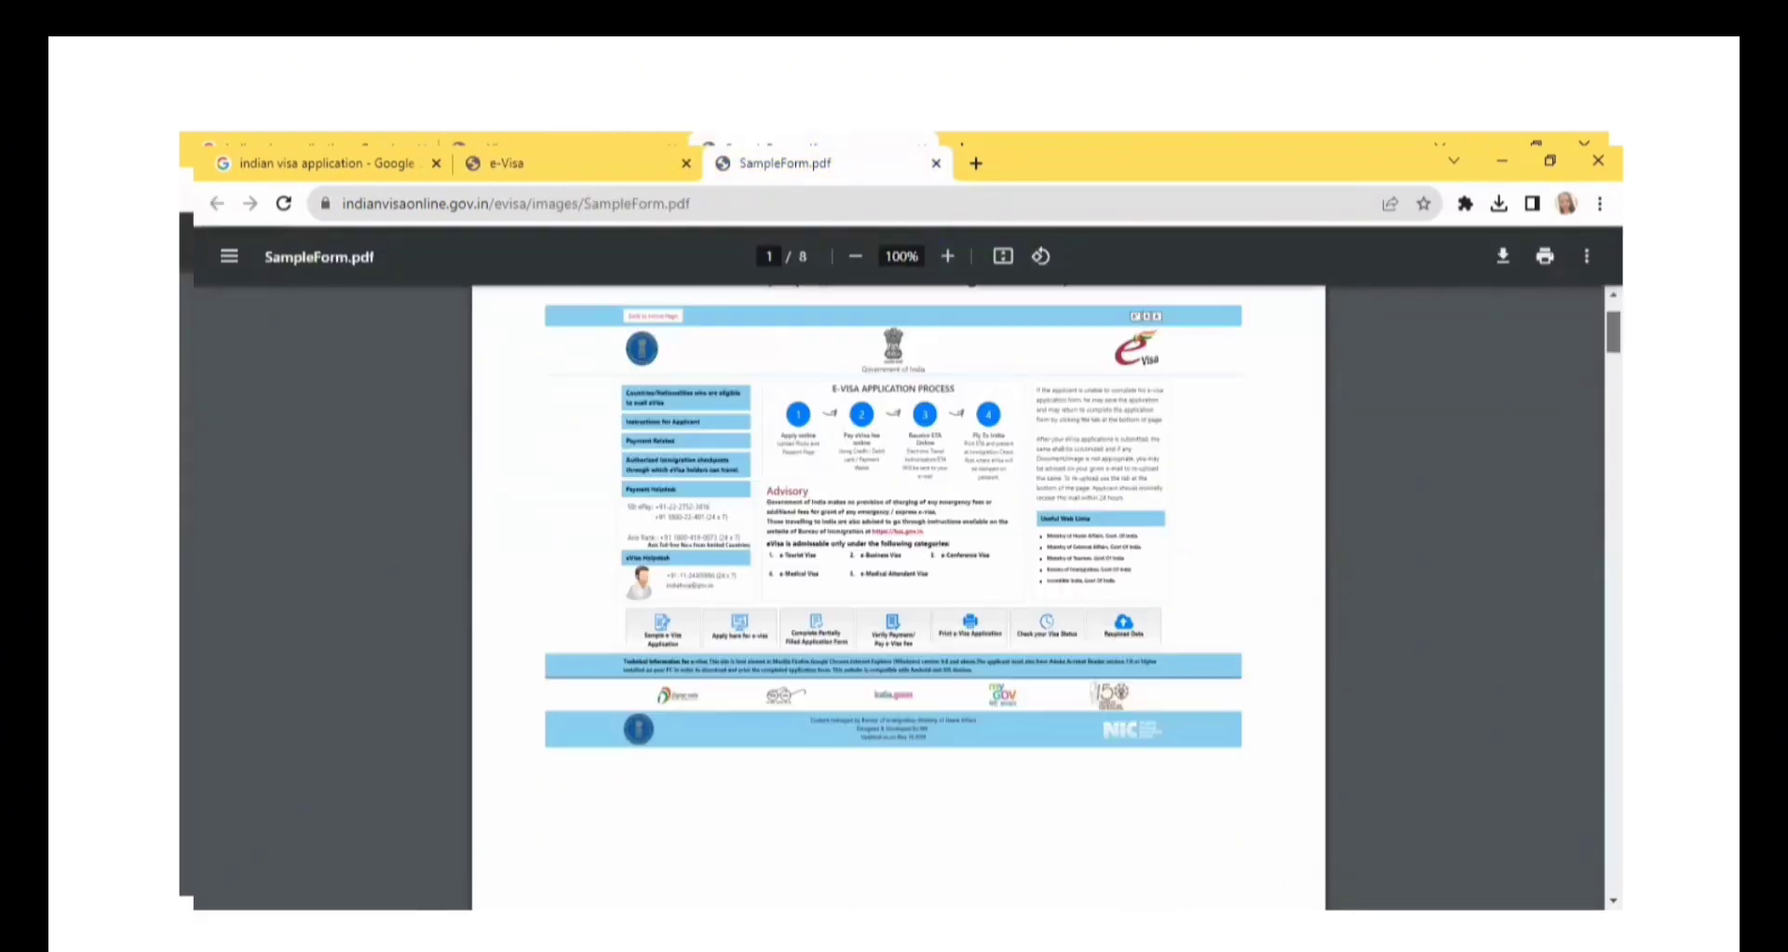
pyautogui.scroll(-1, 899, 596)
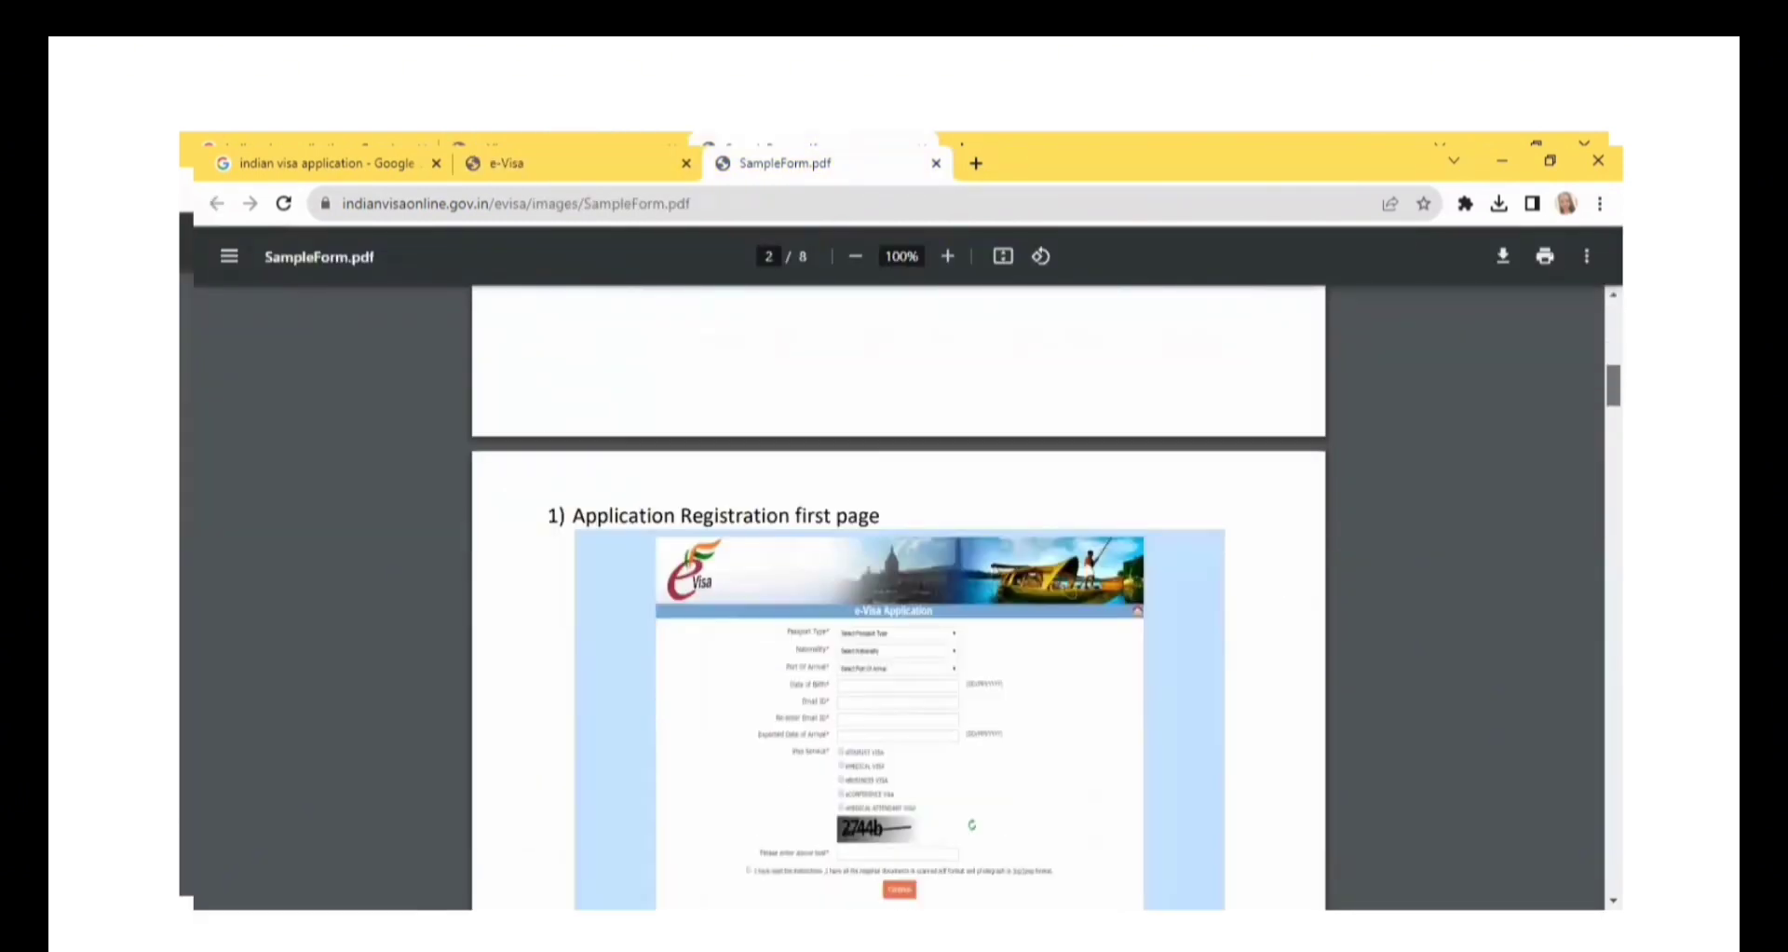
pyautogui.scroll(-12, 899, 595)
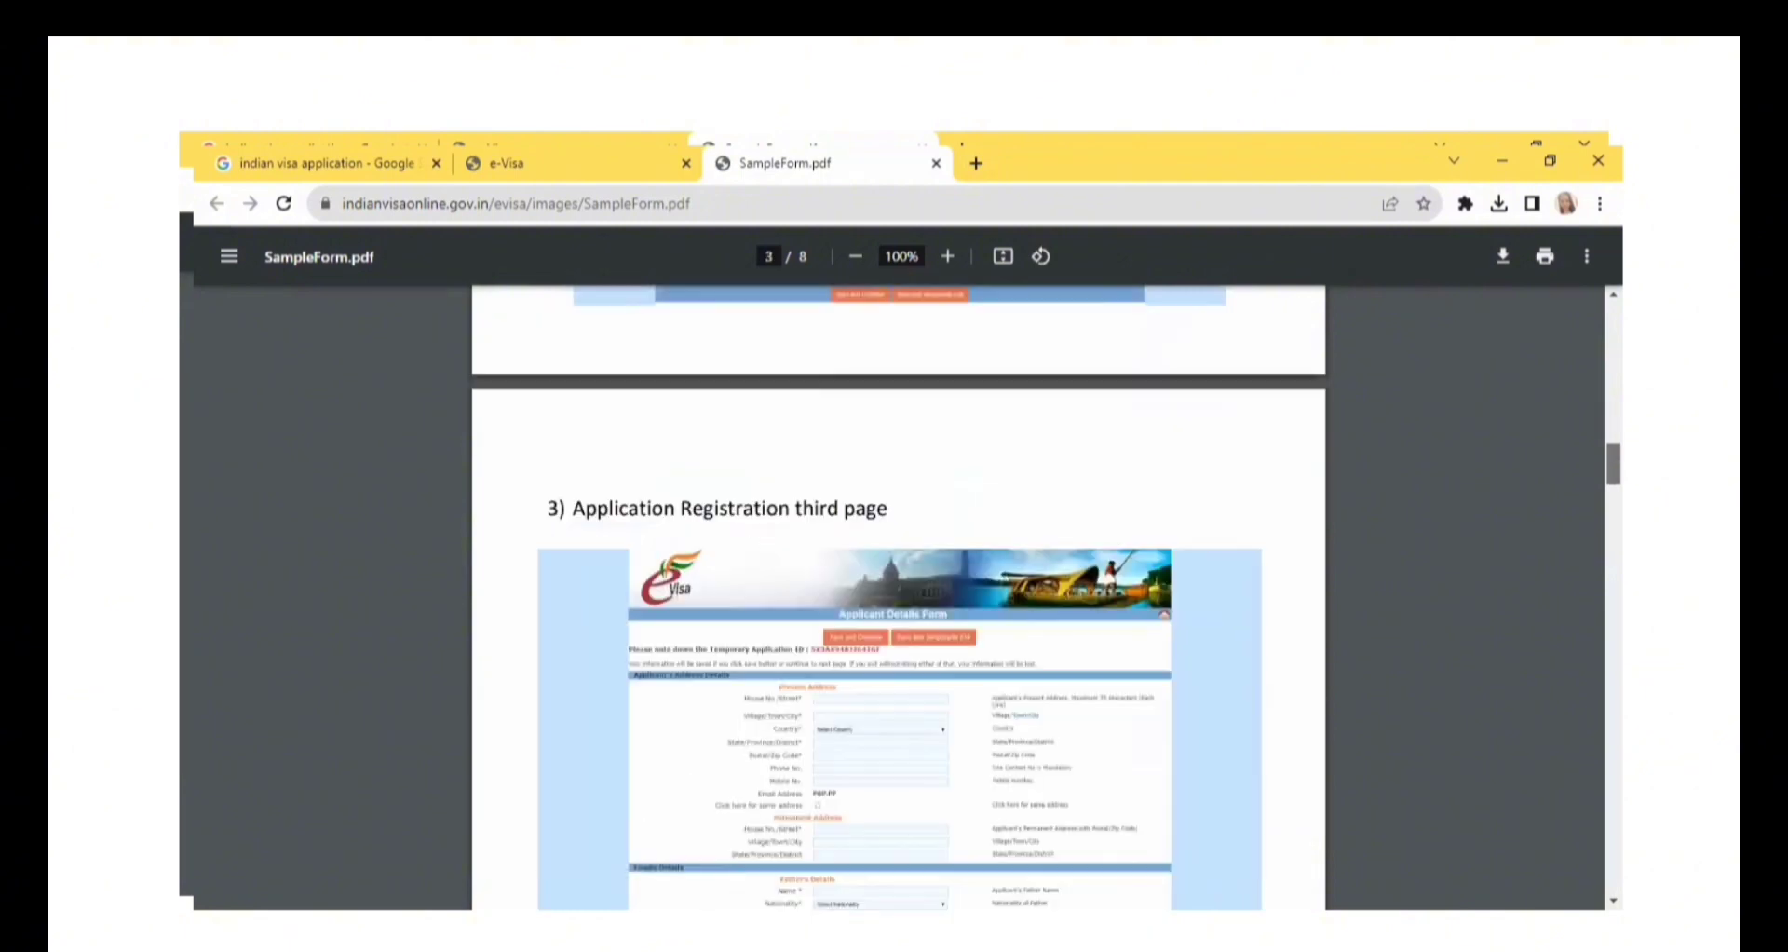
pyautogui.scroll(-10, 899, 596)
pyautogui.scroll(-12, 899, 596)
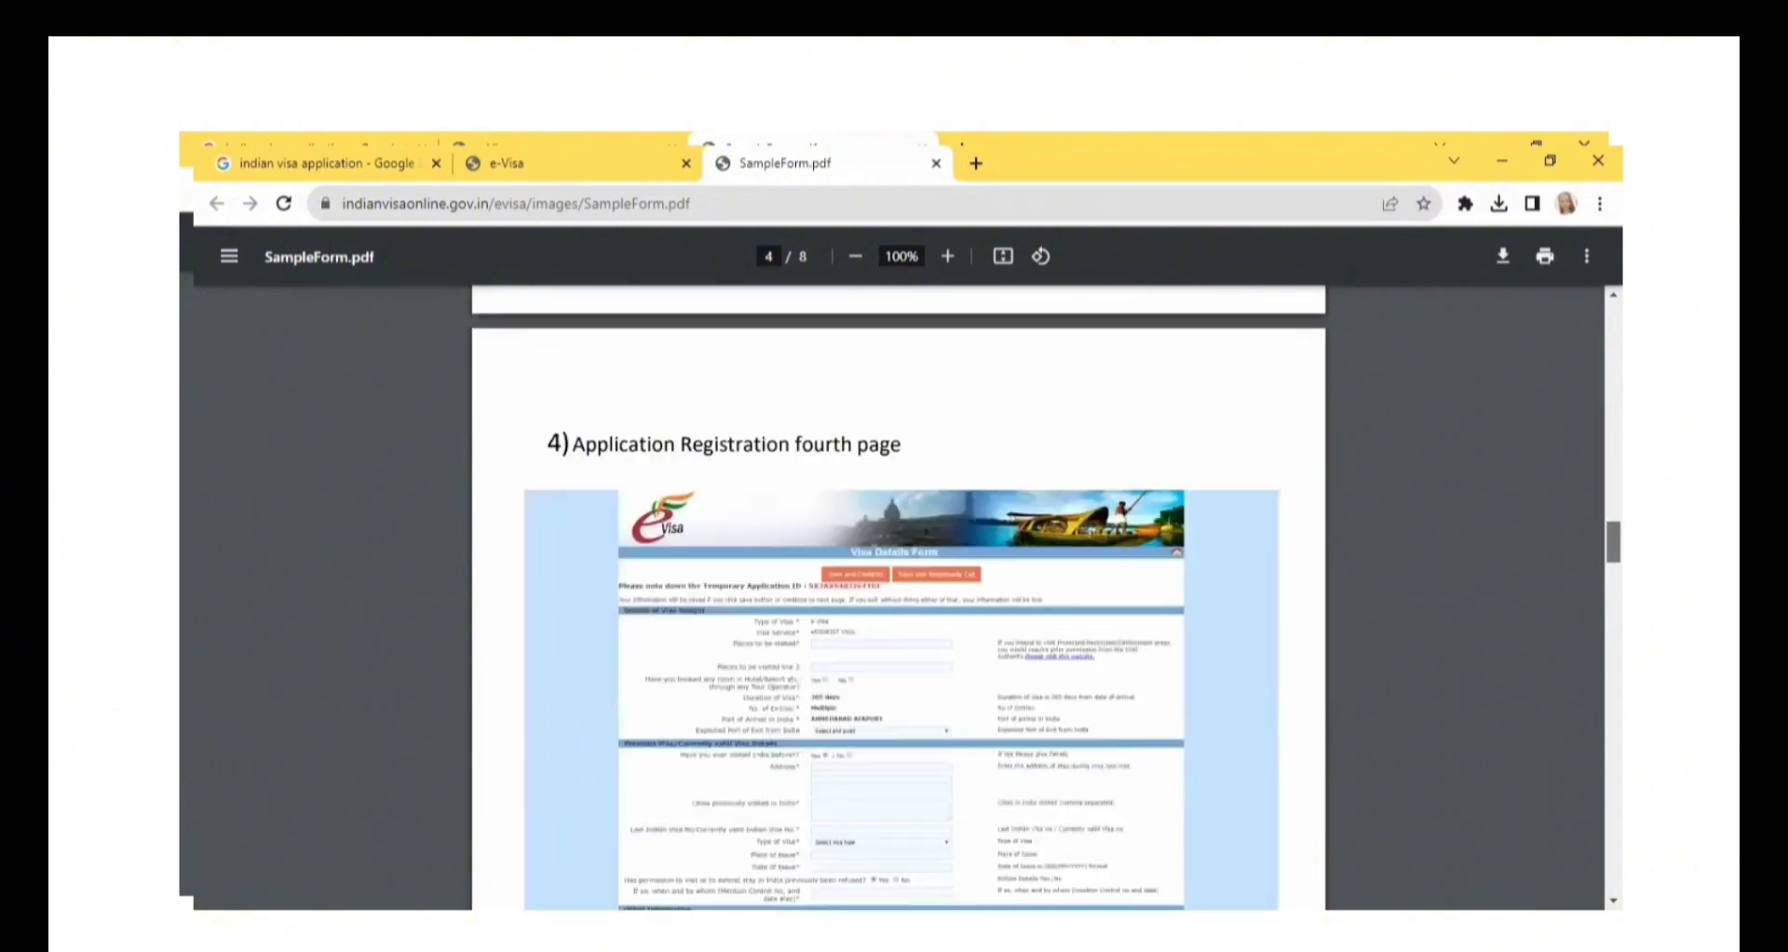
pyautogui.scroll(-3, 898, 596)
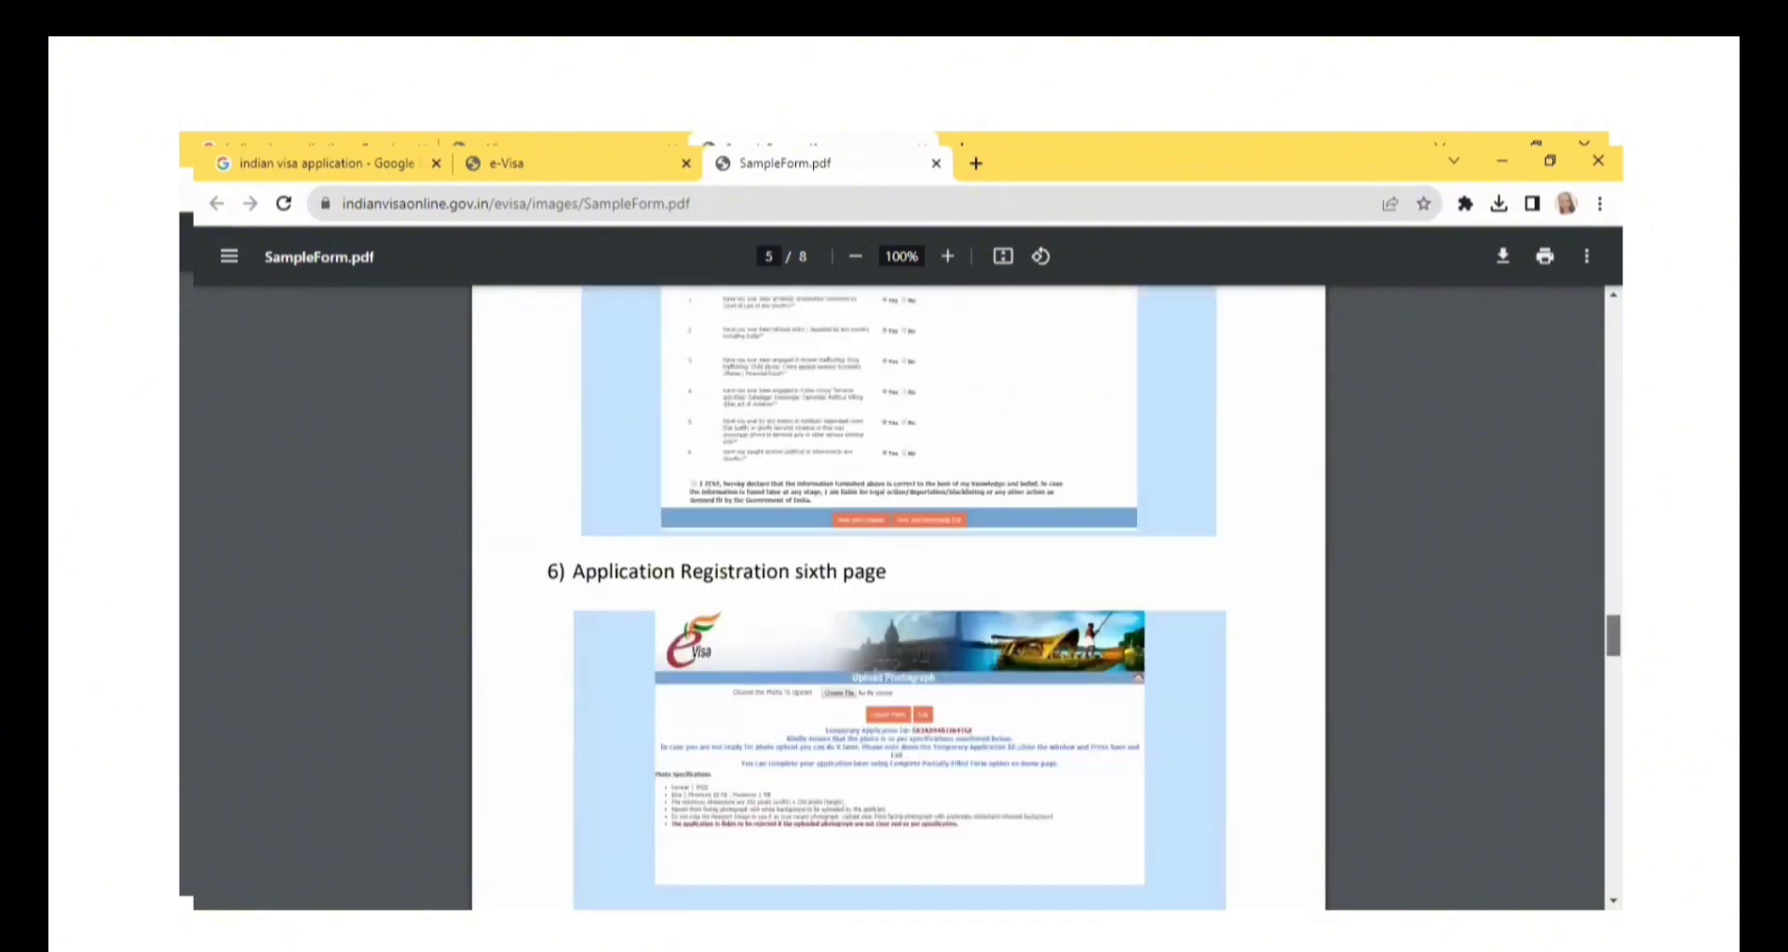
pyautogui.scroll(-20, 899, 596)
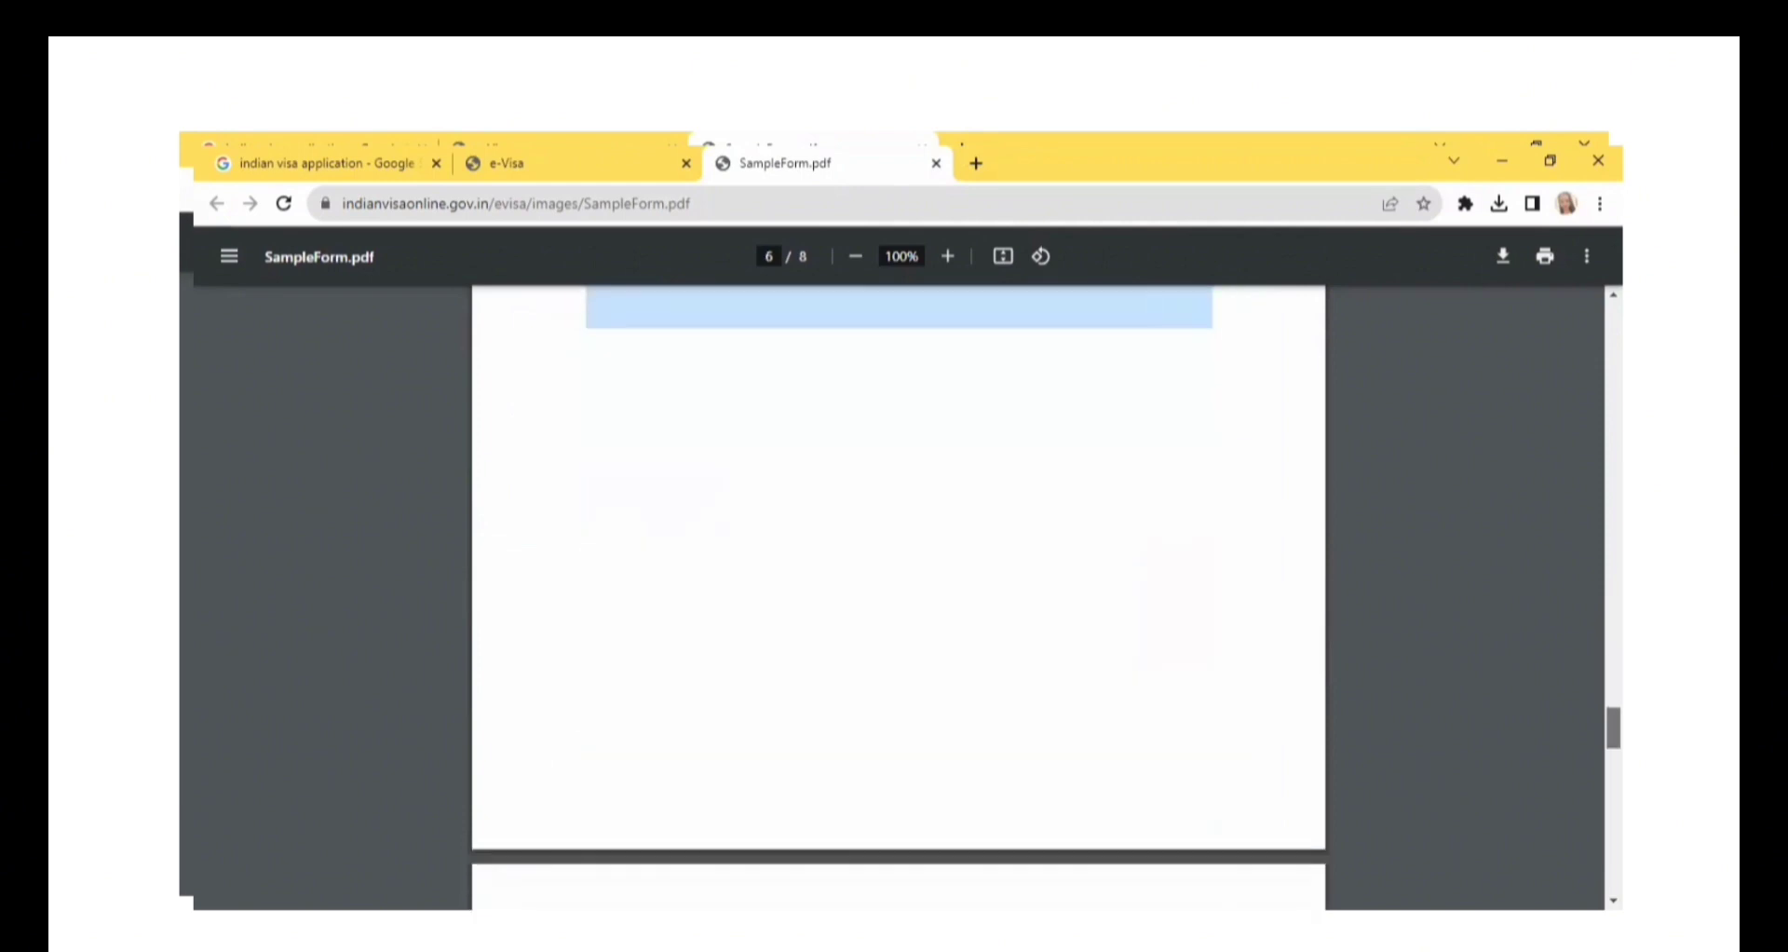
pyautogui.scroll(-12, 898, 596)
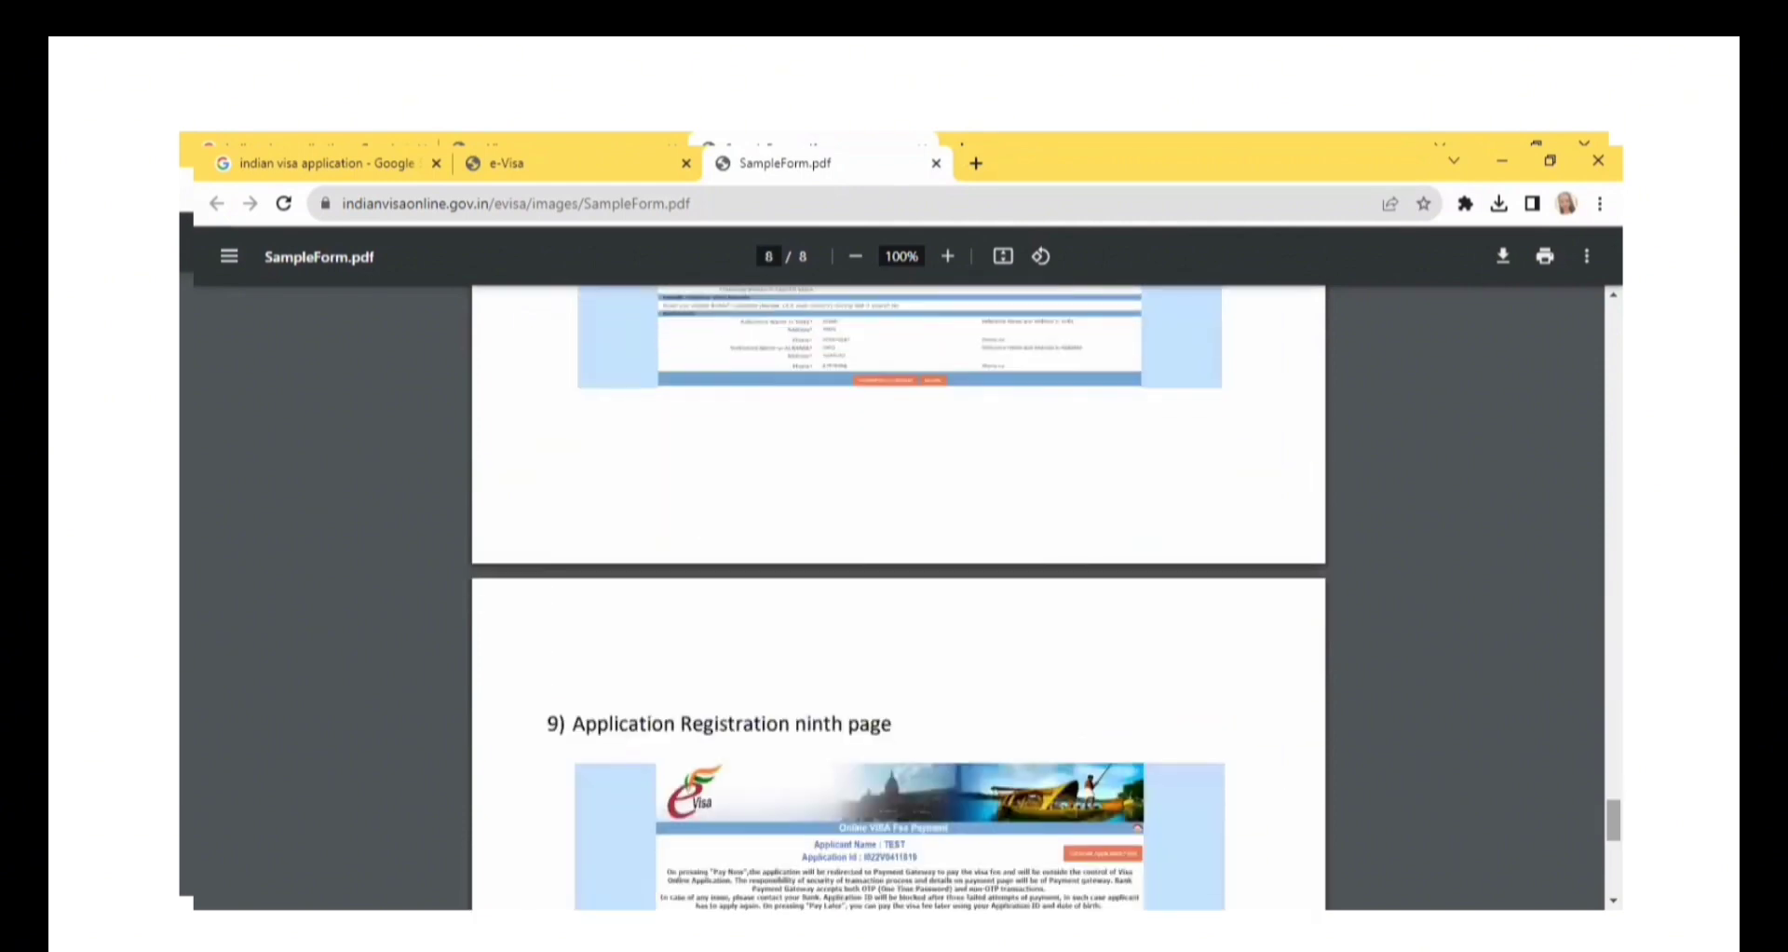
pyautogui.scroll(-12, 899, 596)
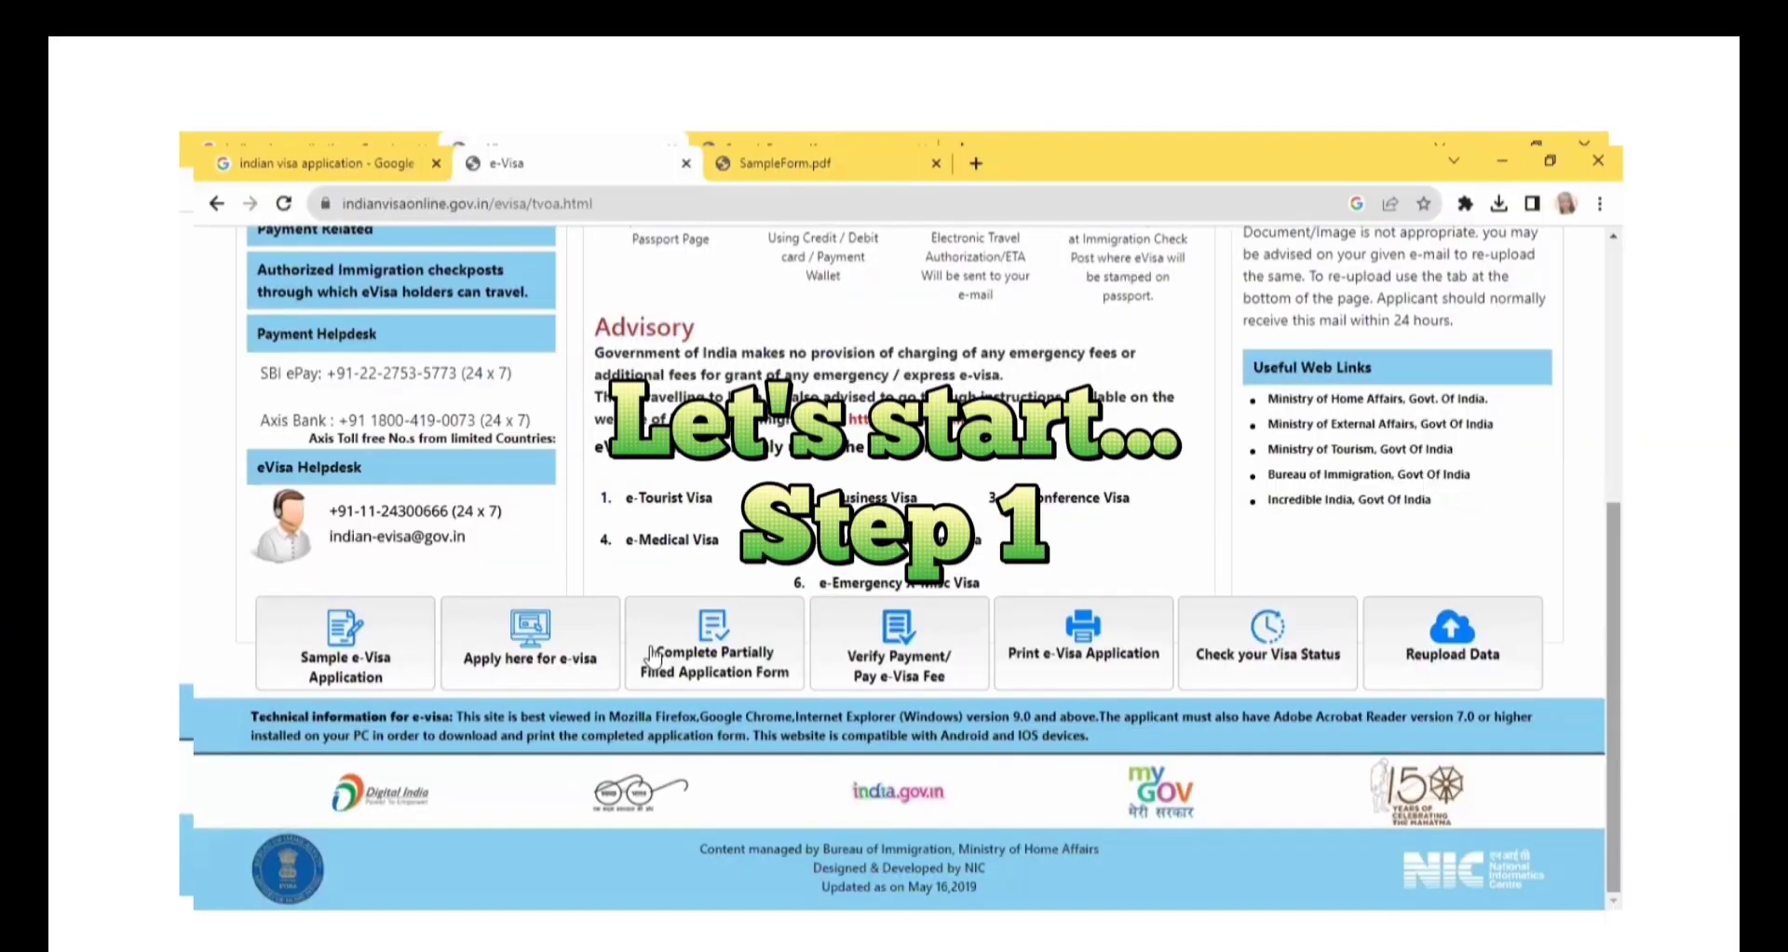
# Start a new e-Visa application from the e-Visa page and set the nationality to PHILIPPINES.
pyautogui.click(550, 679)
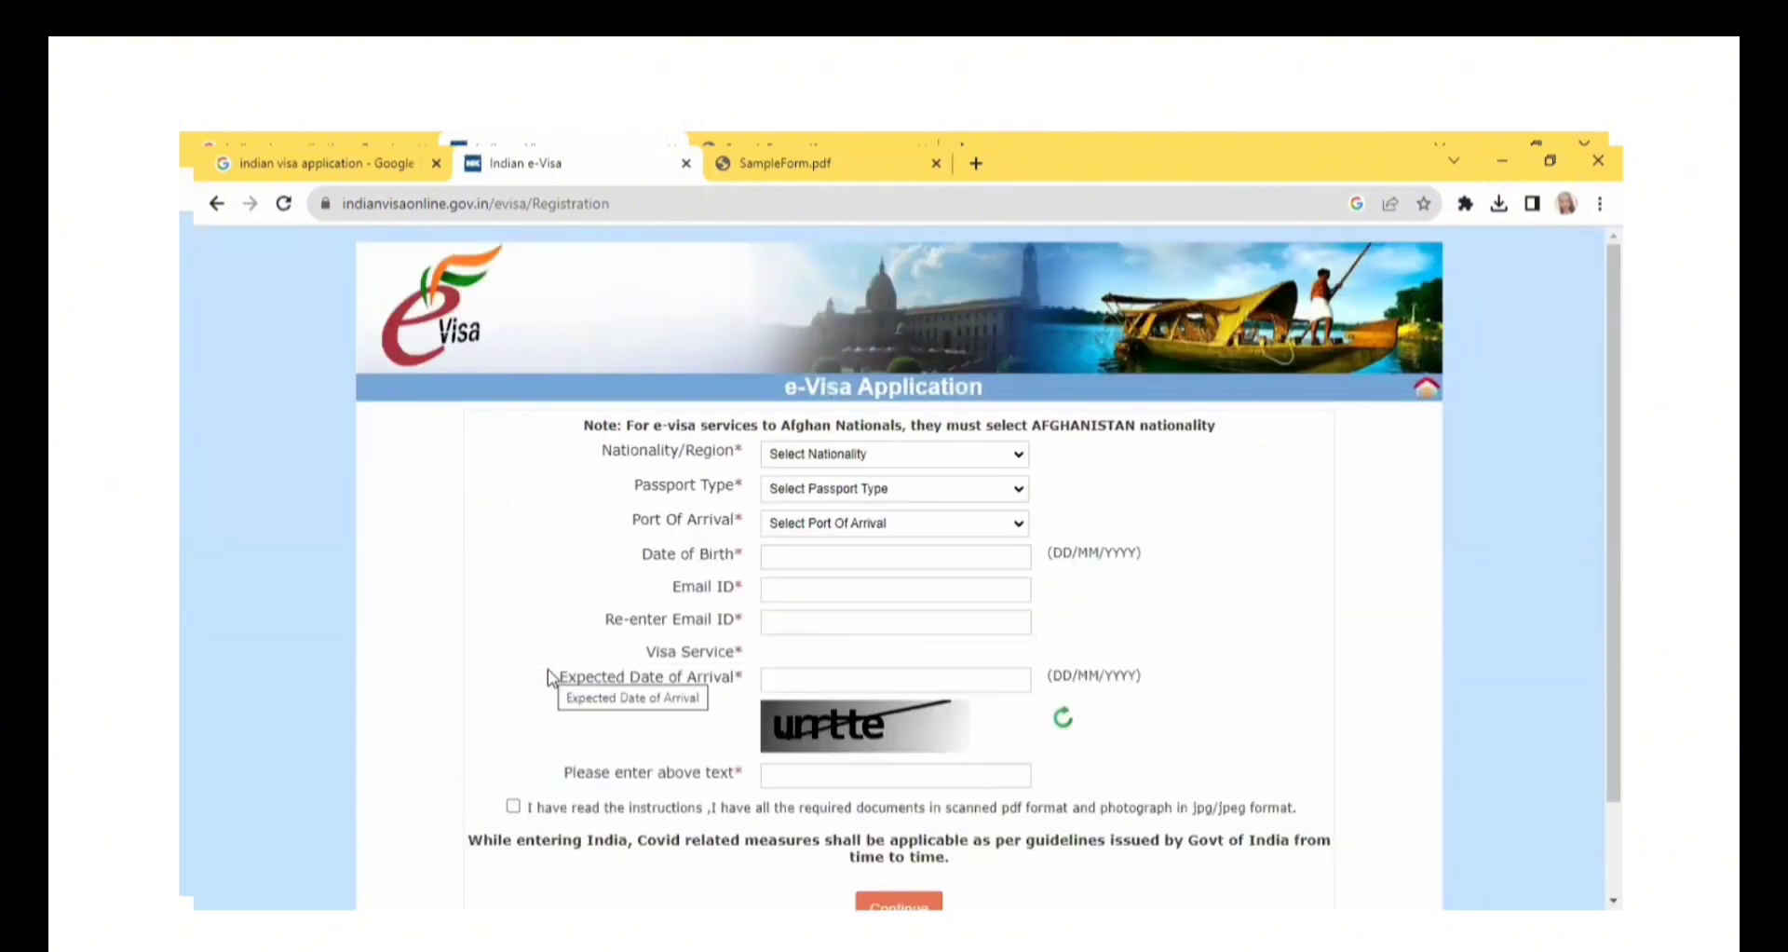
pyautogui.click(927, 461)
pyautogui.press('p')
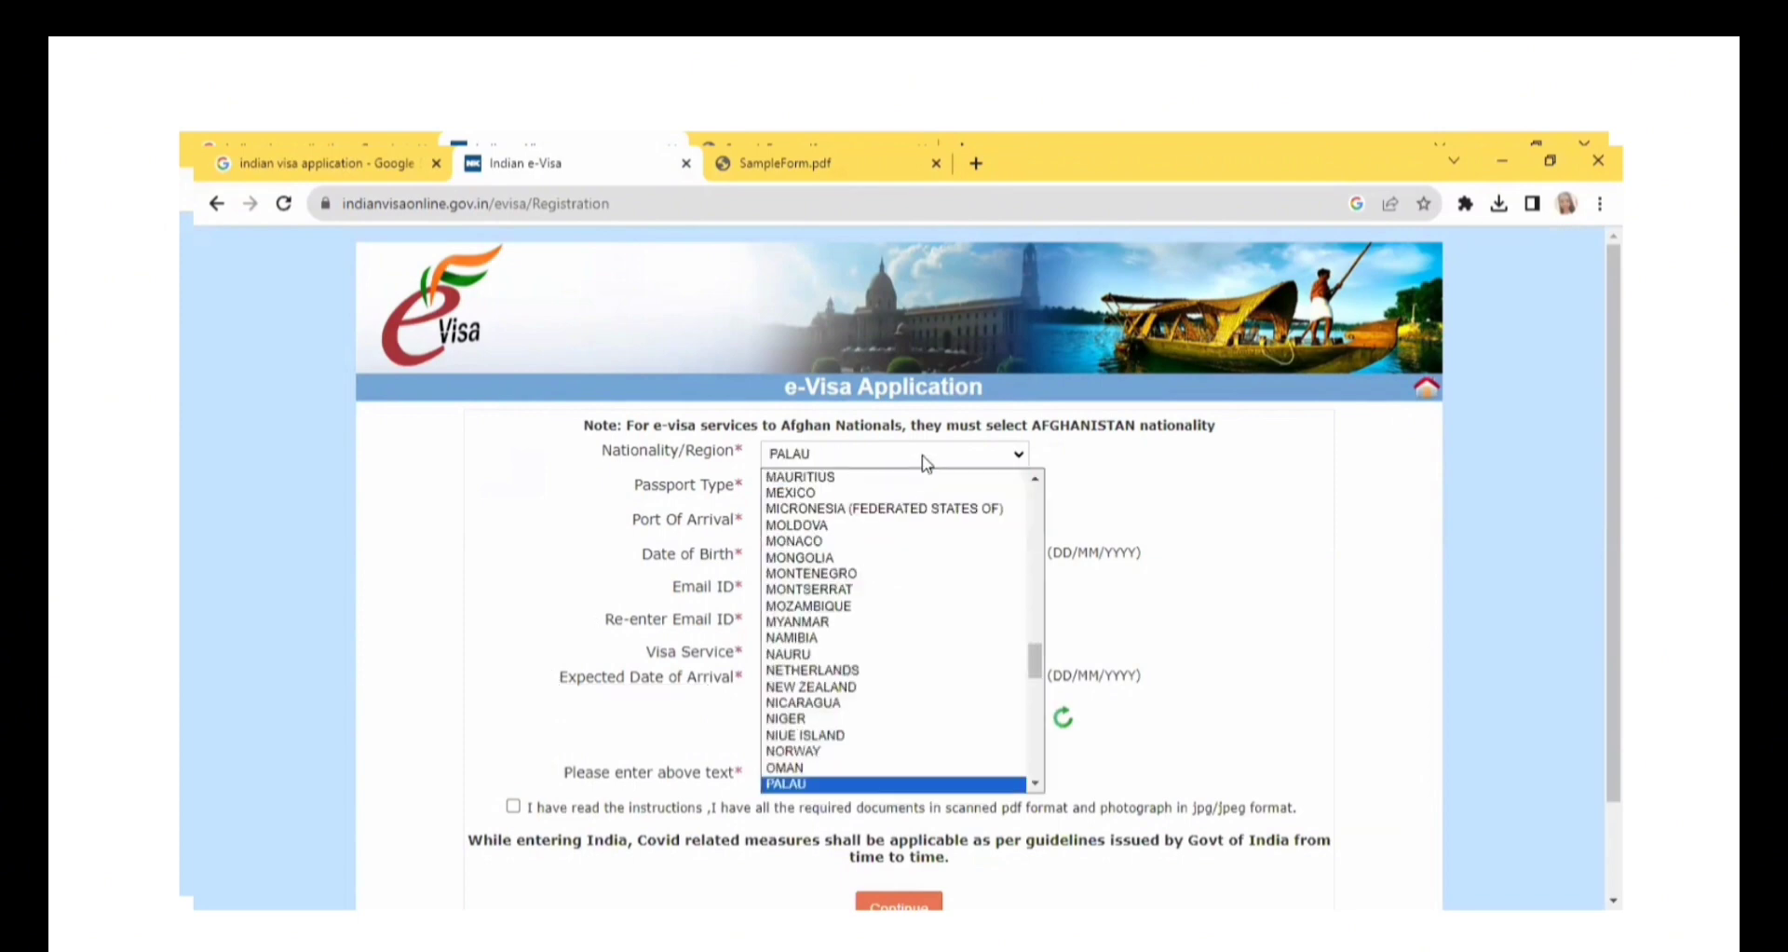
pyautogui.press('h')
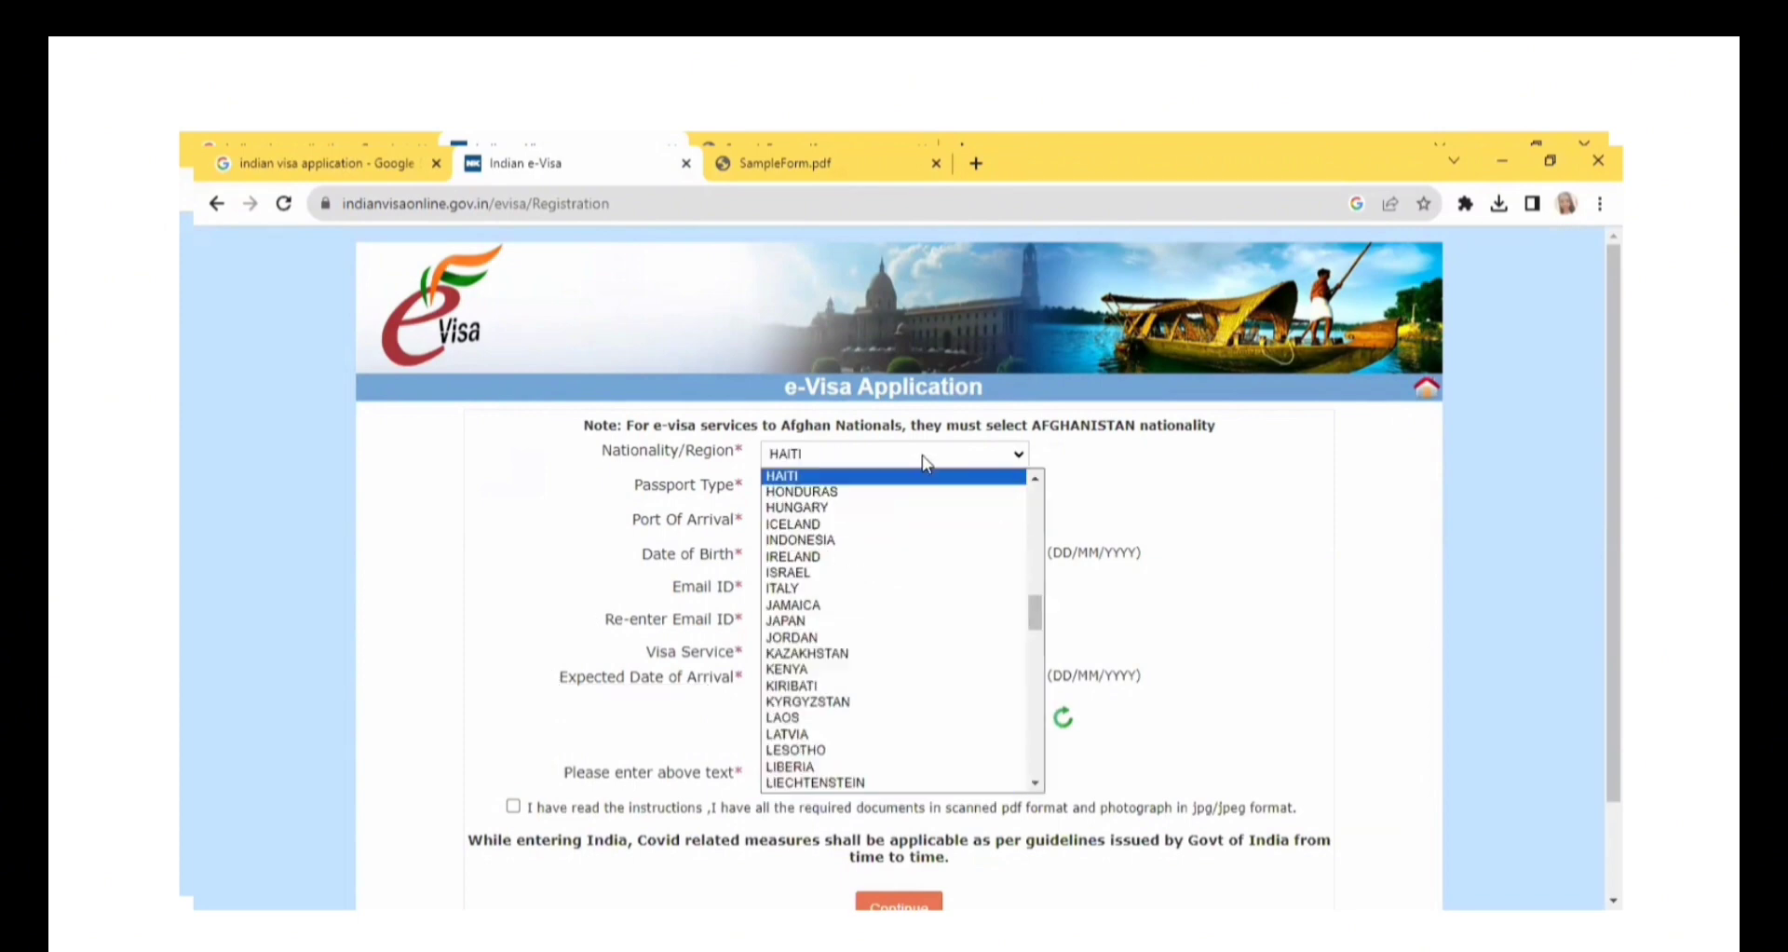
pyautogui.click(870, 460)
pyautogui.write('ph')
pyautogui.click(869, 463)
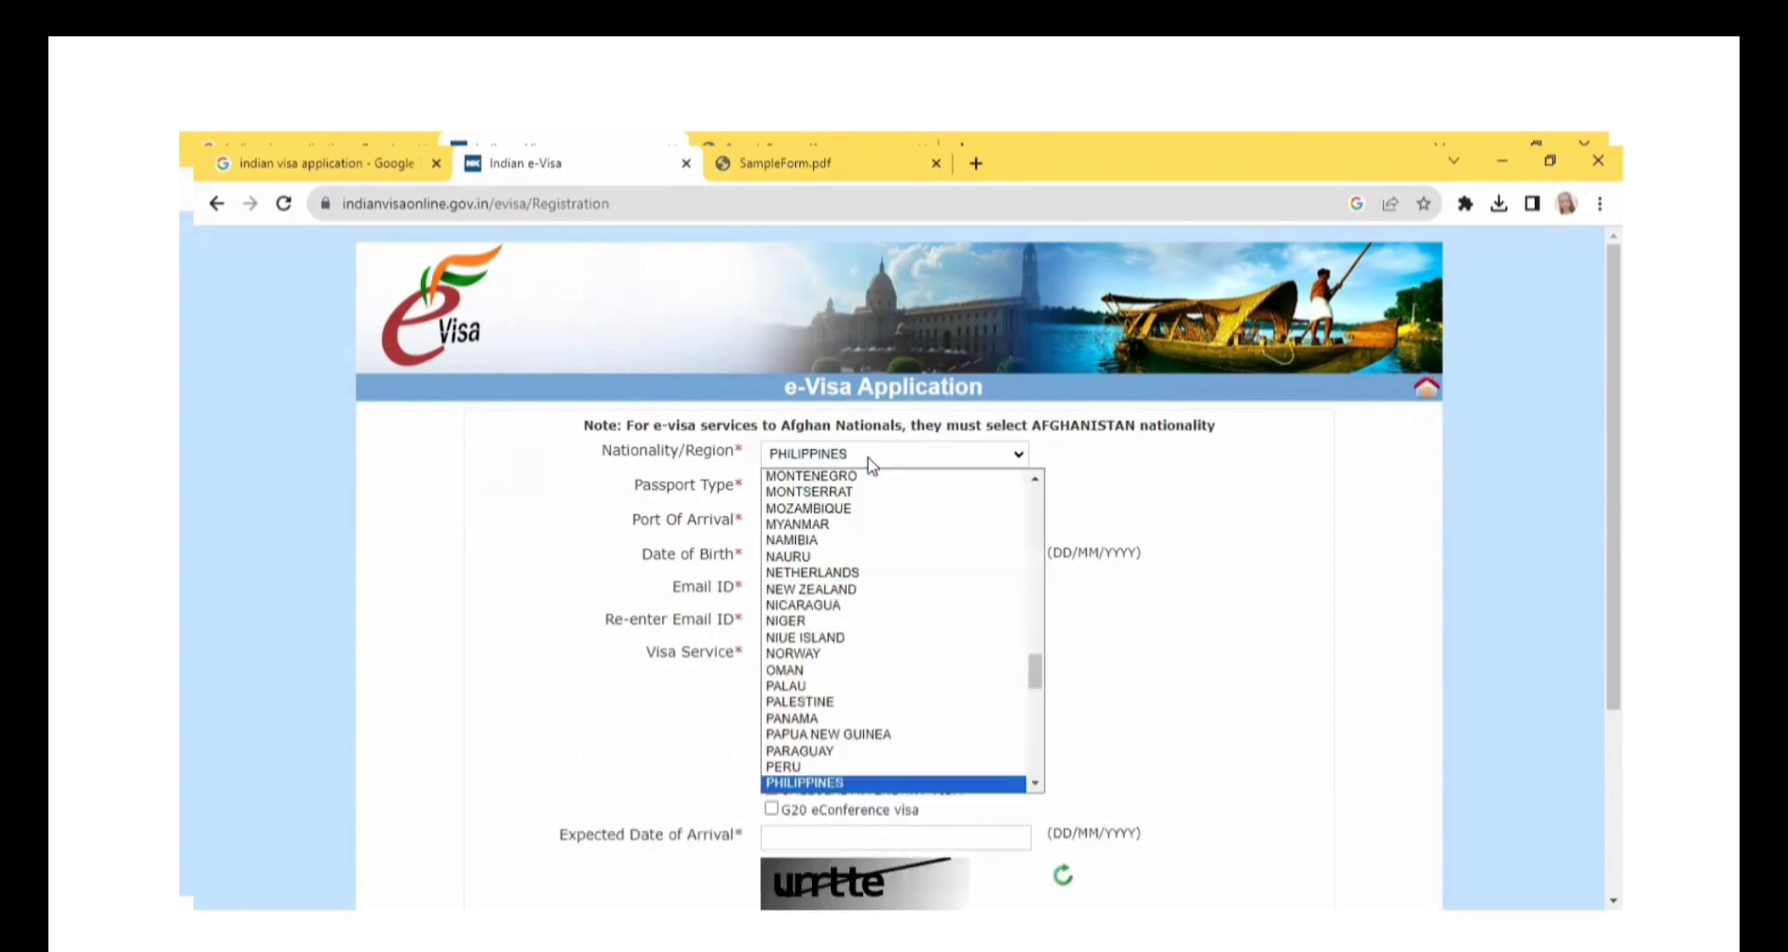
pyautogui.click(1089, 488)
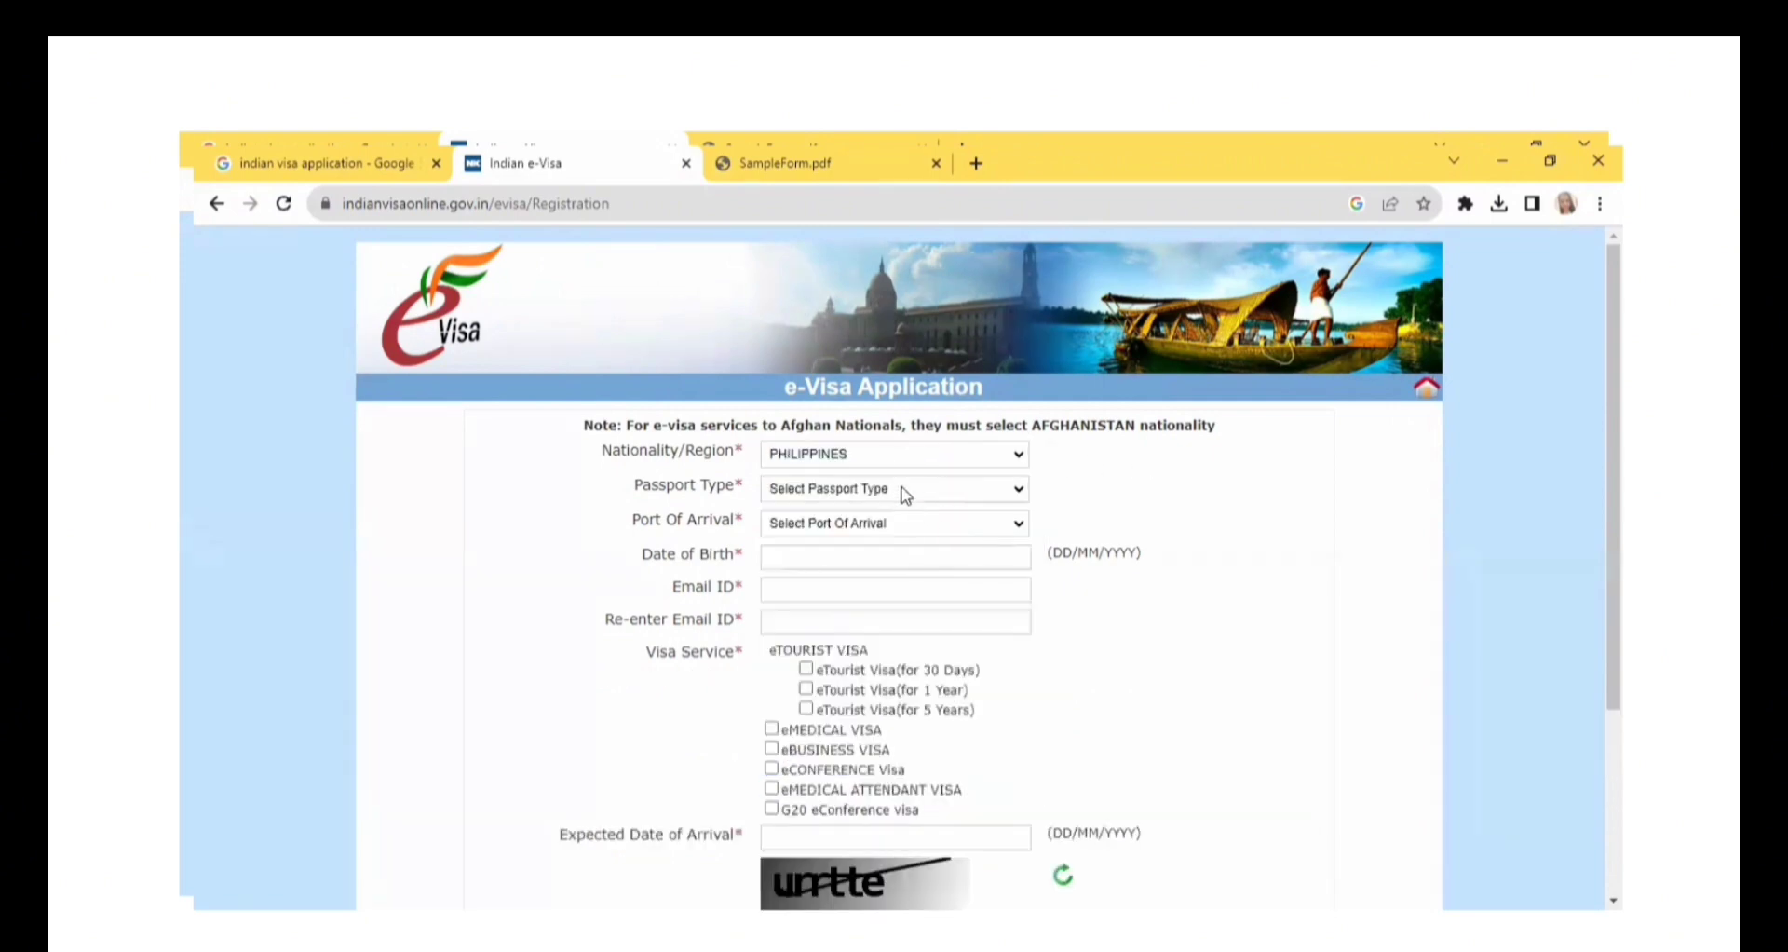
# Set the passport type to ORDINARY PASSPORT and the port of arrival to DELHI AIRPORT.
pyautogui.click(905, 494)
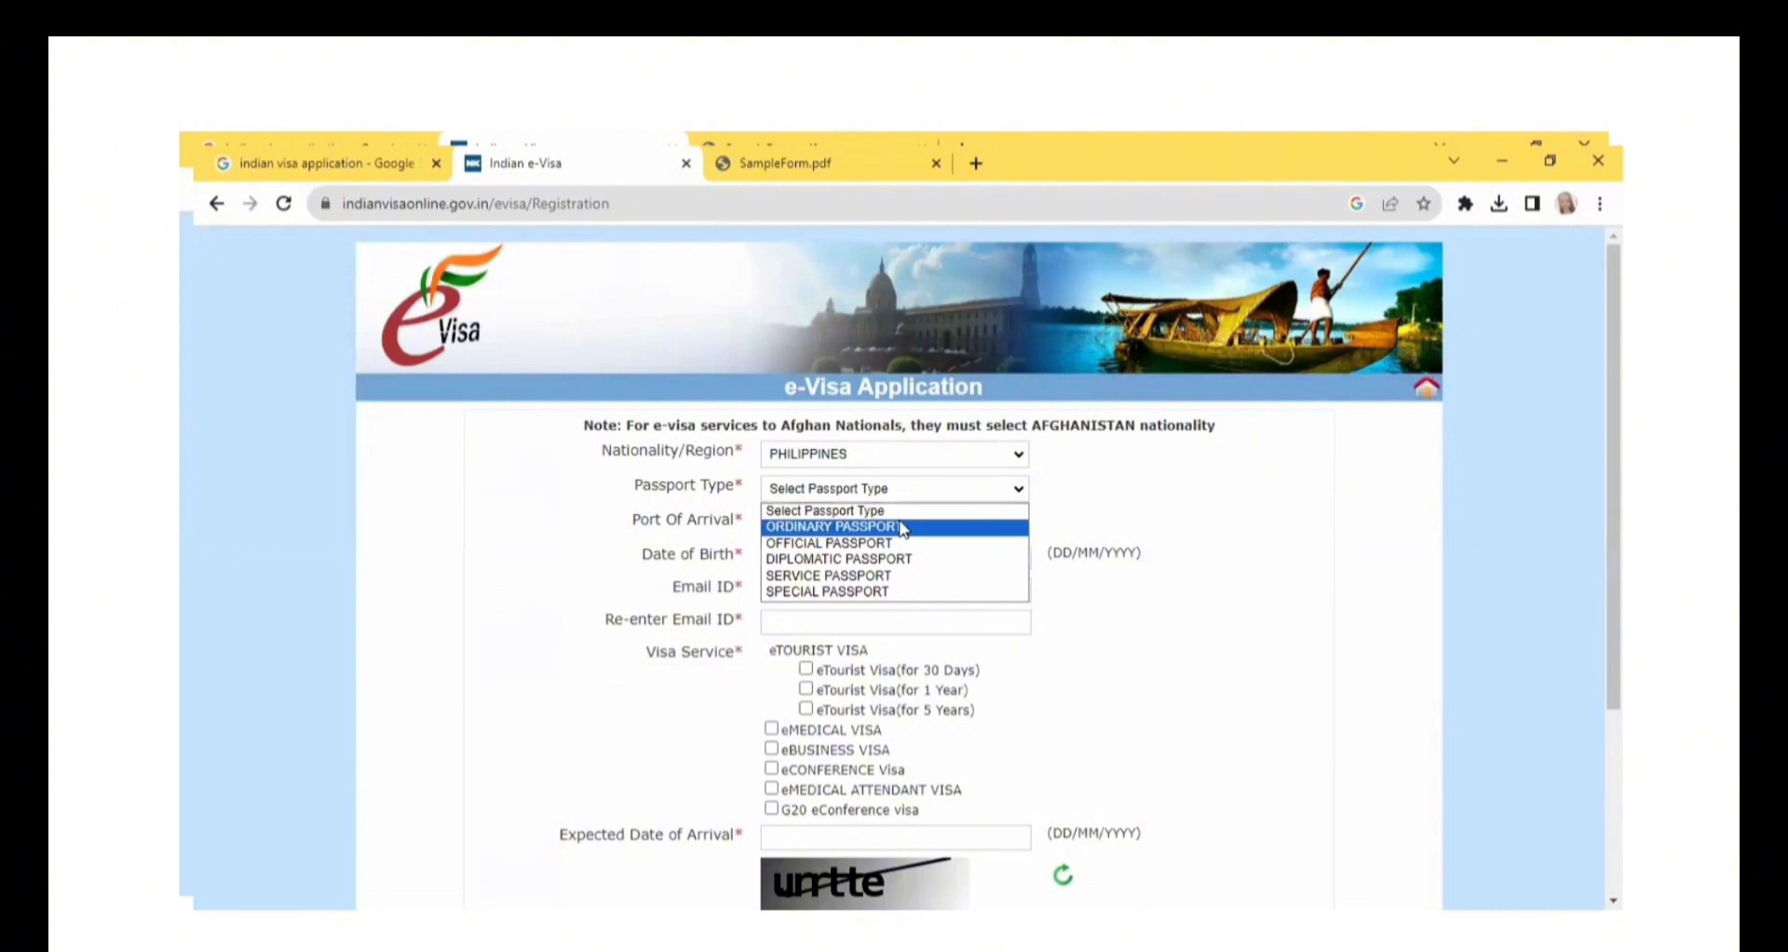
pyautogui.click(904, 527)
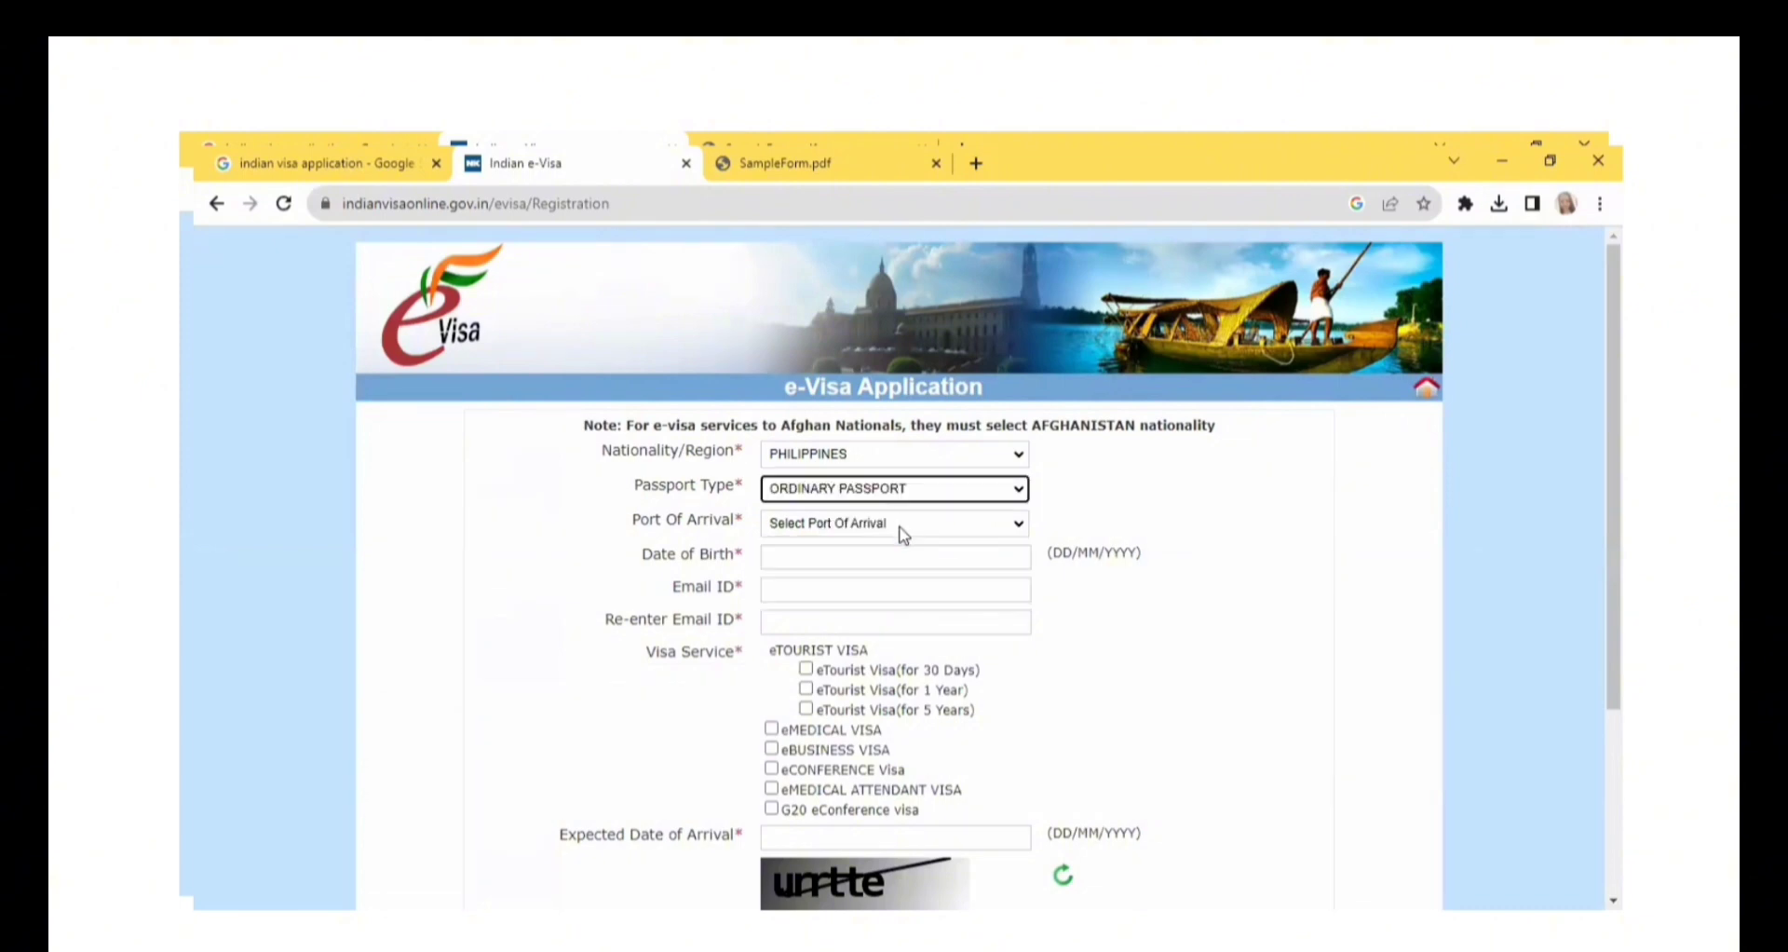
pyautogui.click(903, 533)
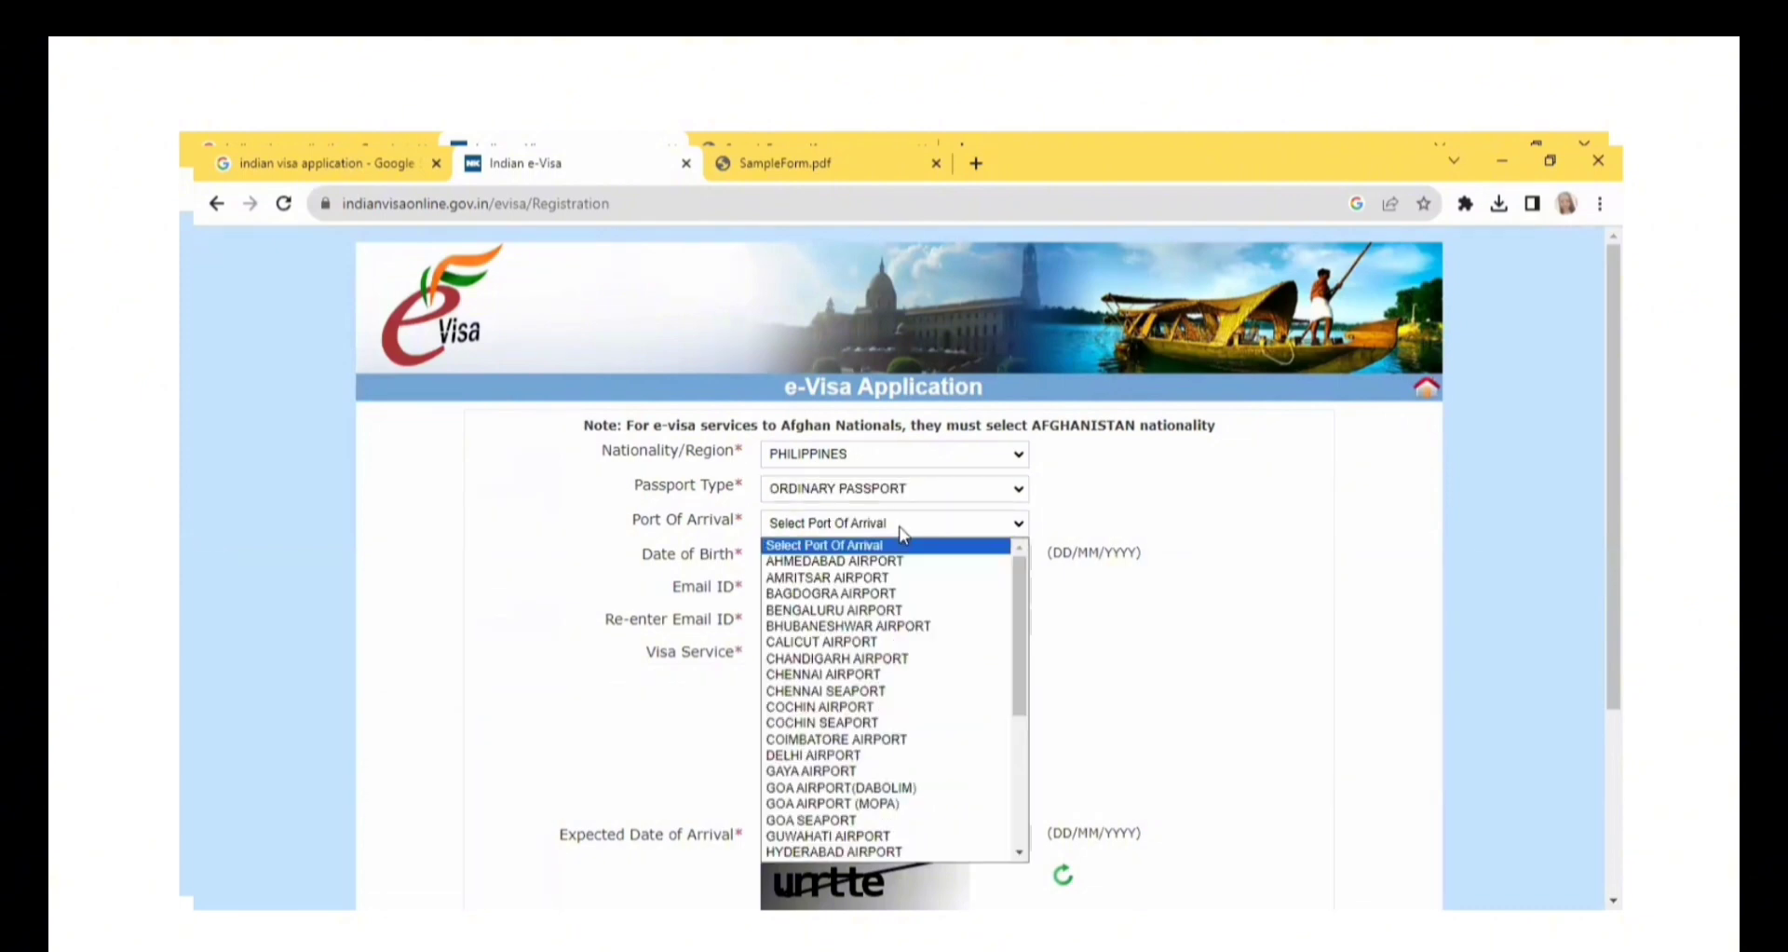
pyautogui.press('d')
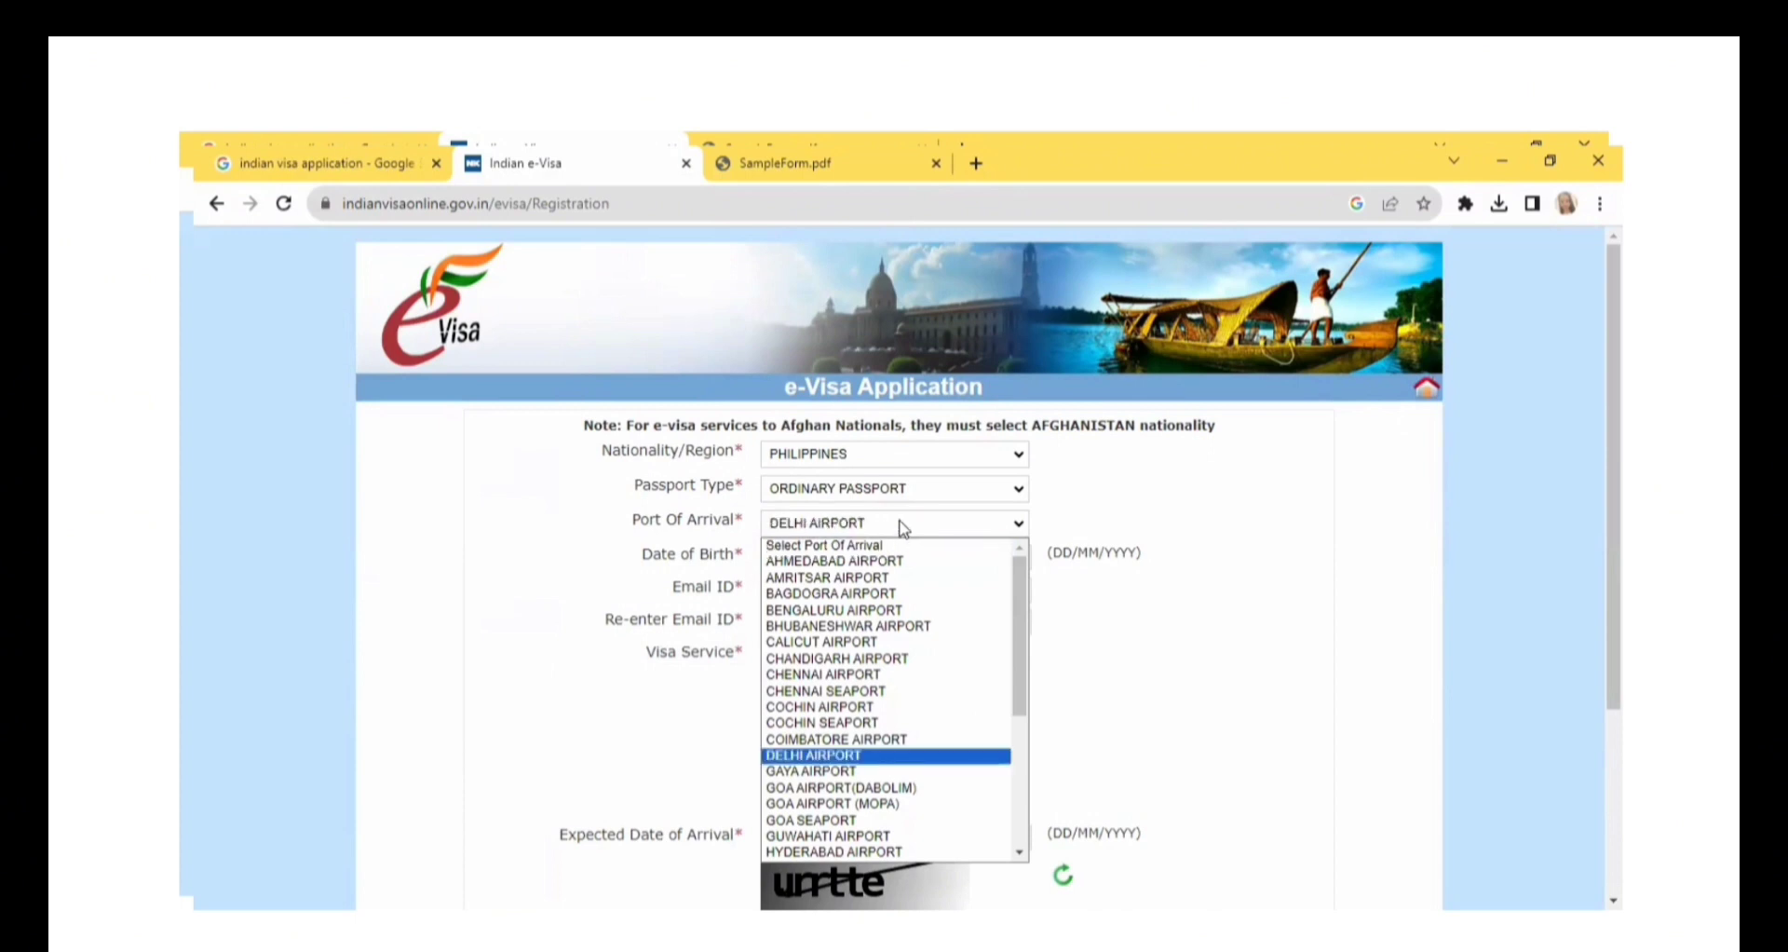
pyautogui.click(903, 529)
# Fill in the applicant's date of birth from the calendar by choosing the month, day and year.
pyautogui.click(896, 554)
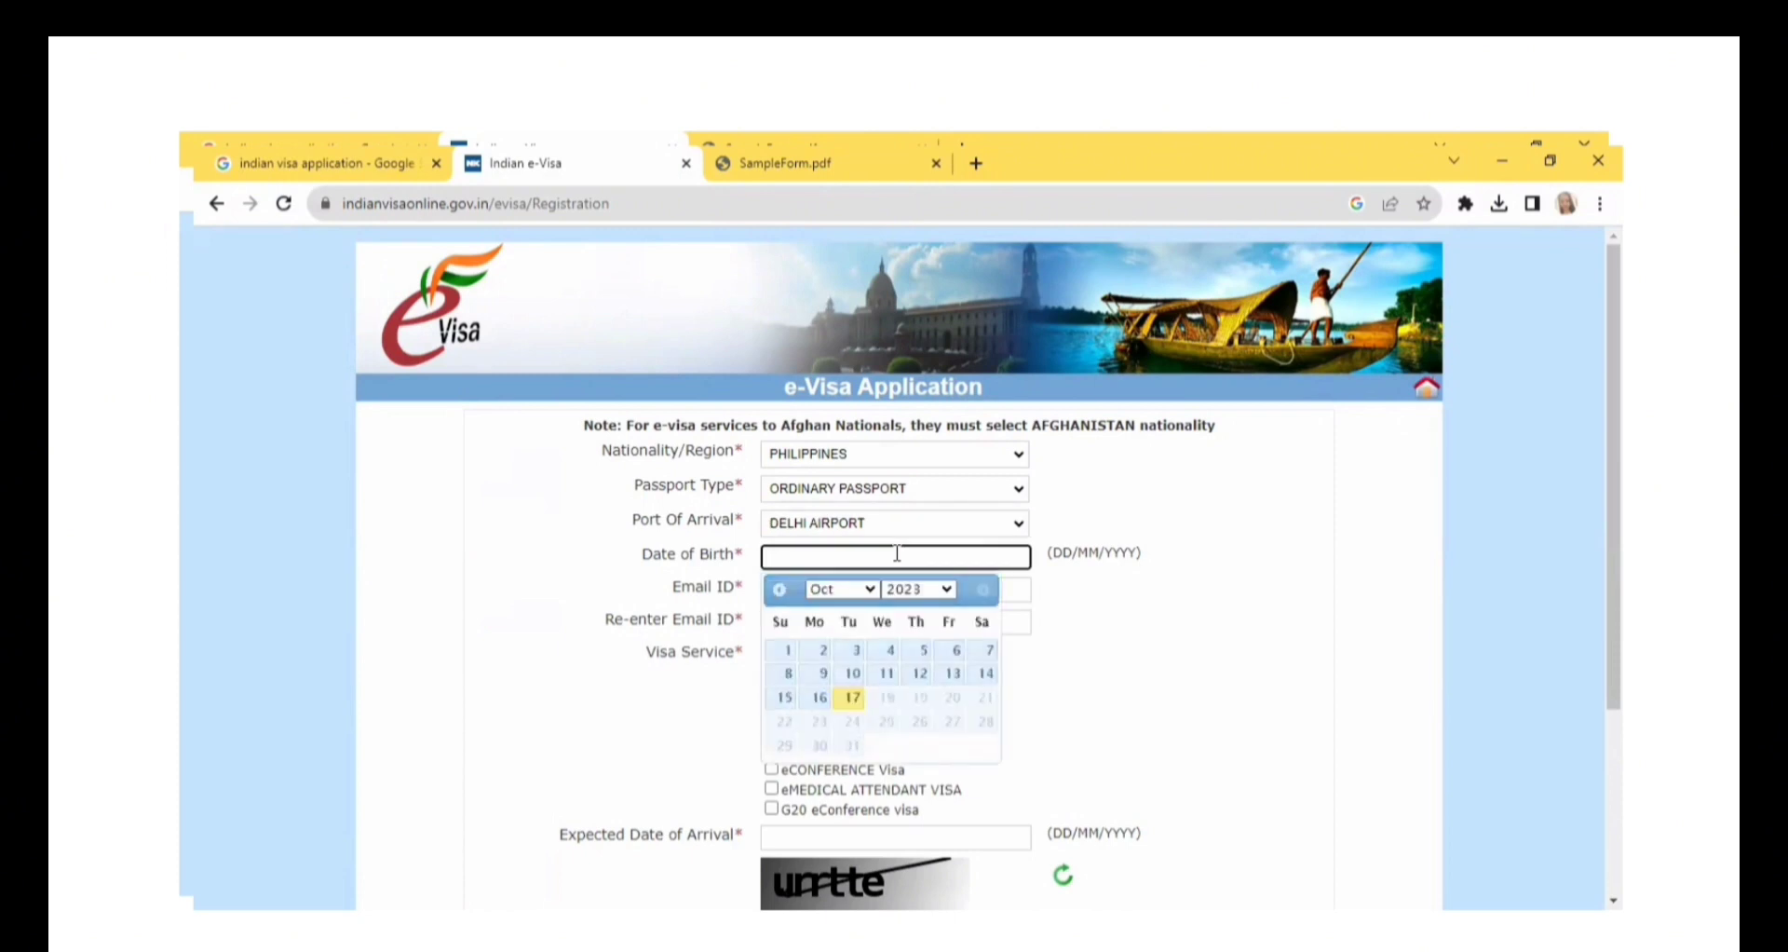
pyautogui.click(871, 596)
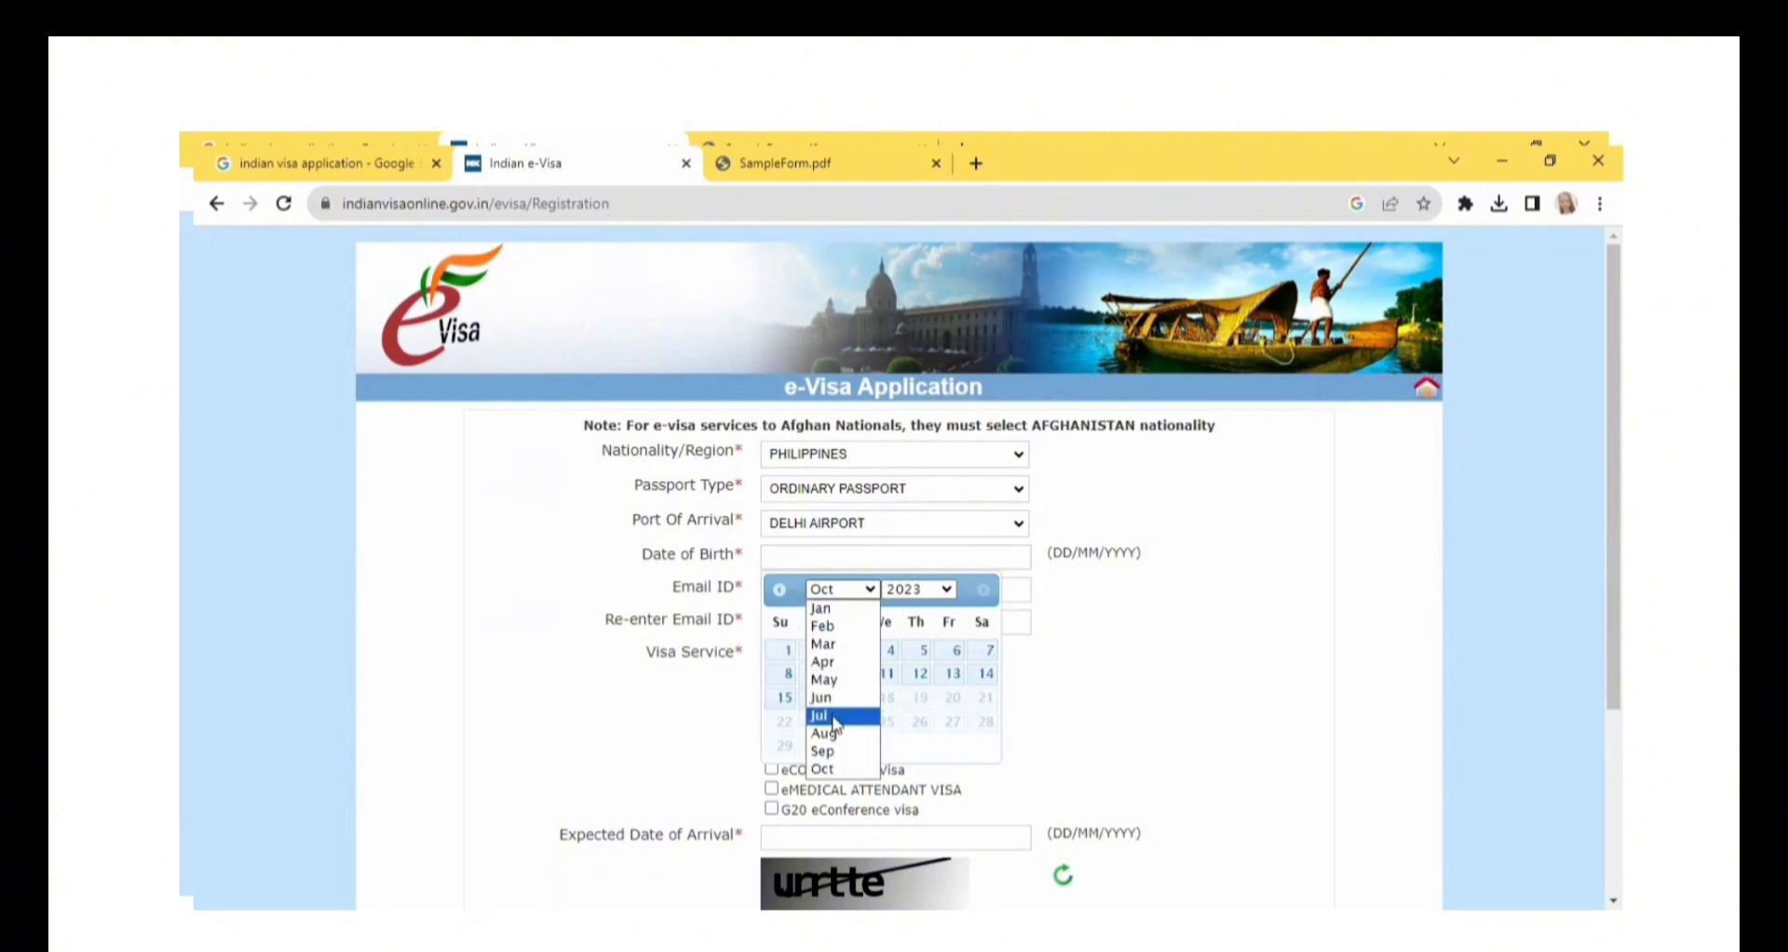
pyautogui.click(829, 698)
pyautogui.click(918, 744)
pyautogui.click(896, 563)
pyautogui.click(918, 588)
pyautogui.scroll(4, 920, 424)
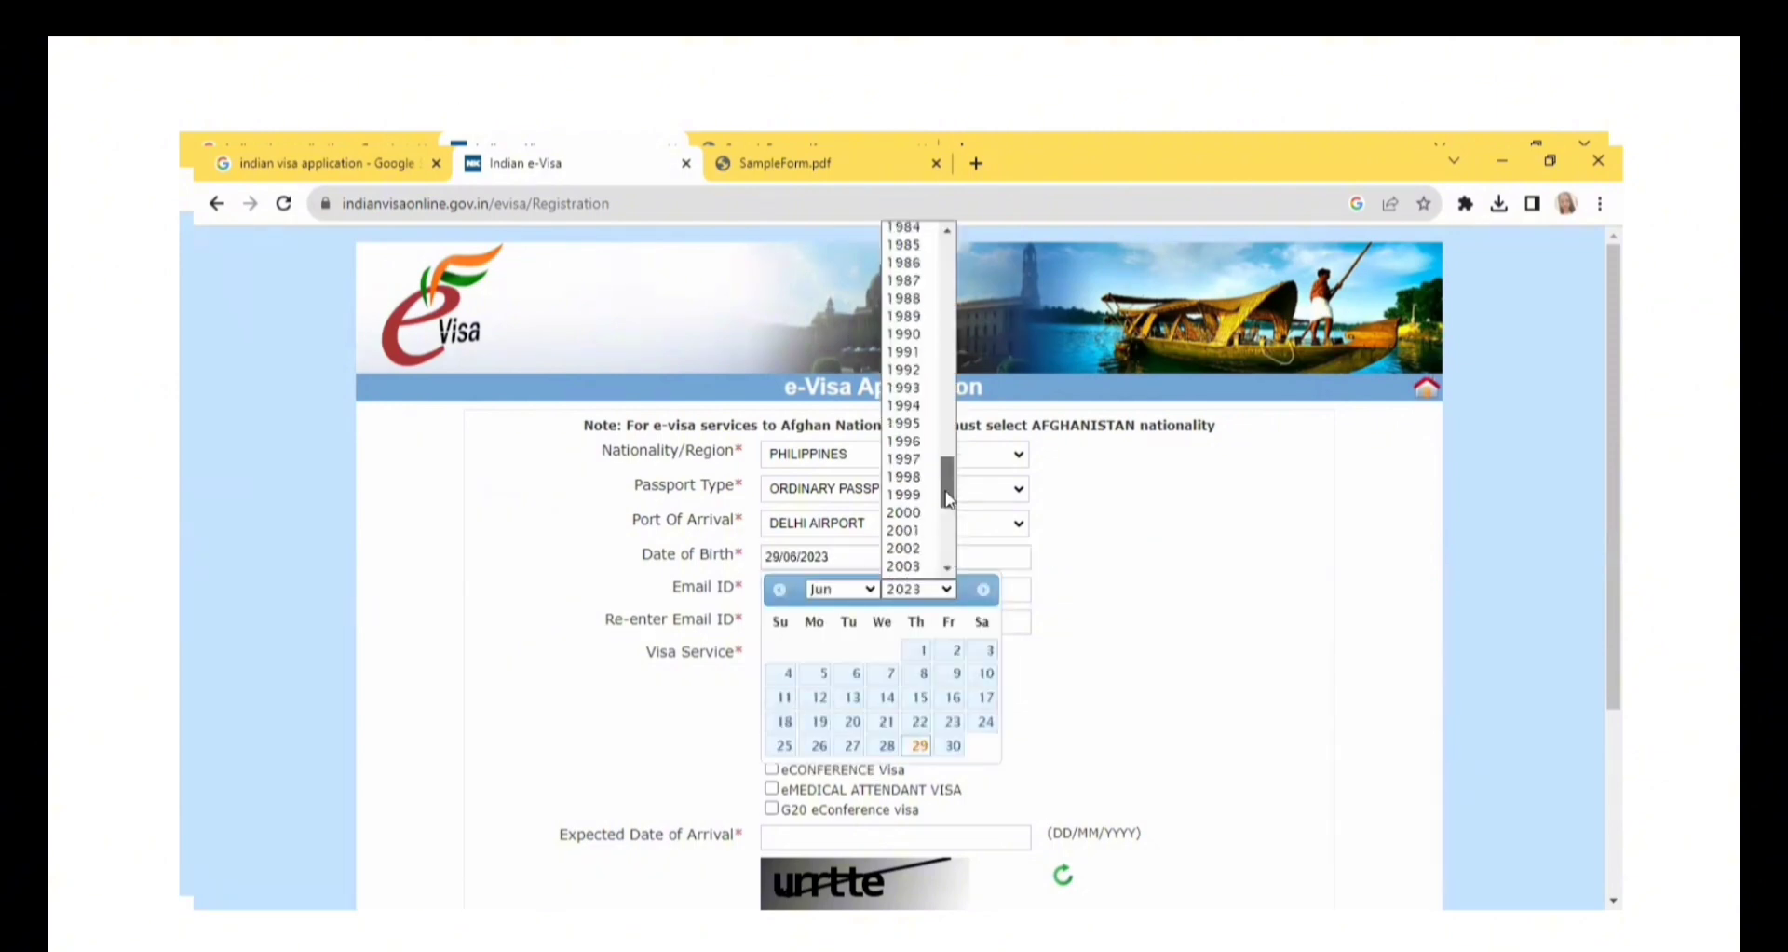
pyautogui.click(920, 417)
pyautogui.click(714, 729)
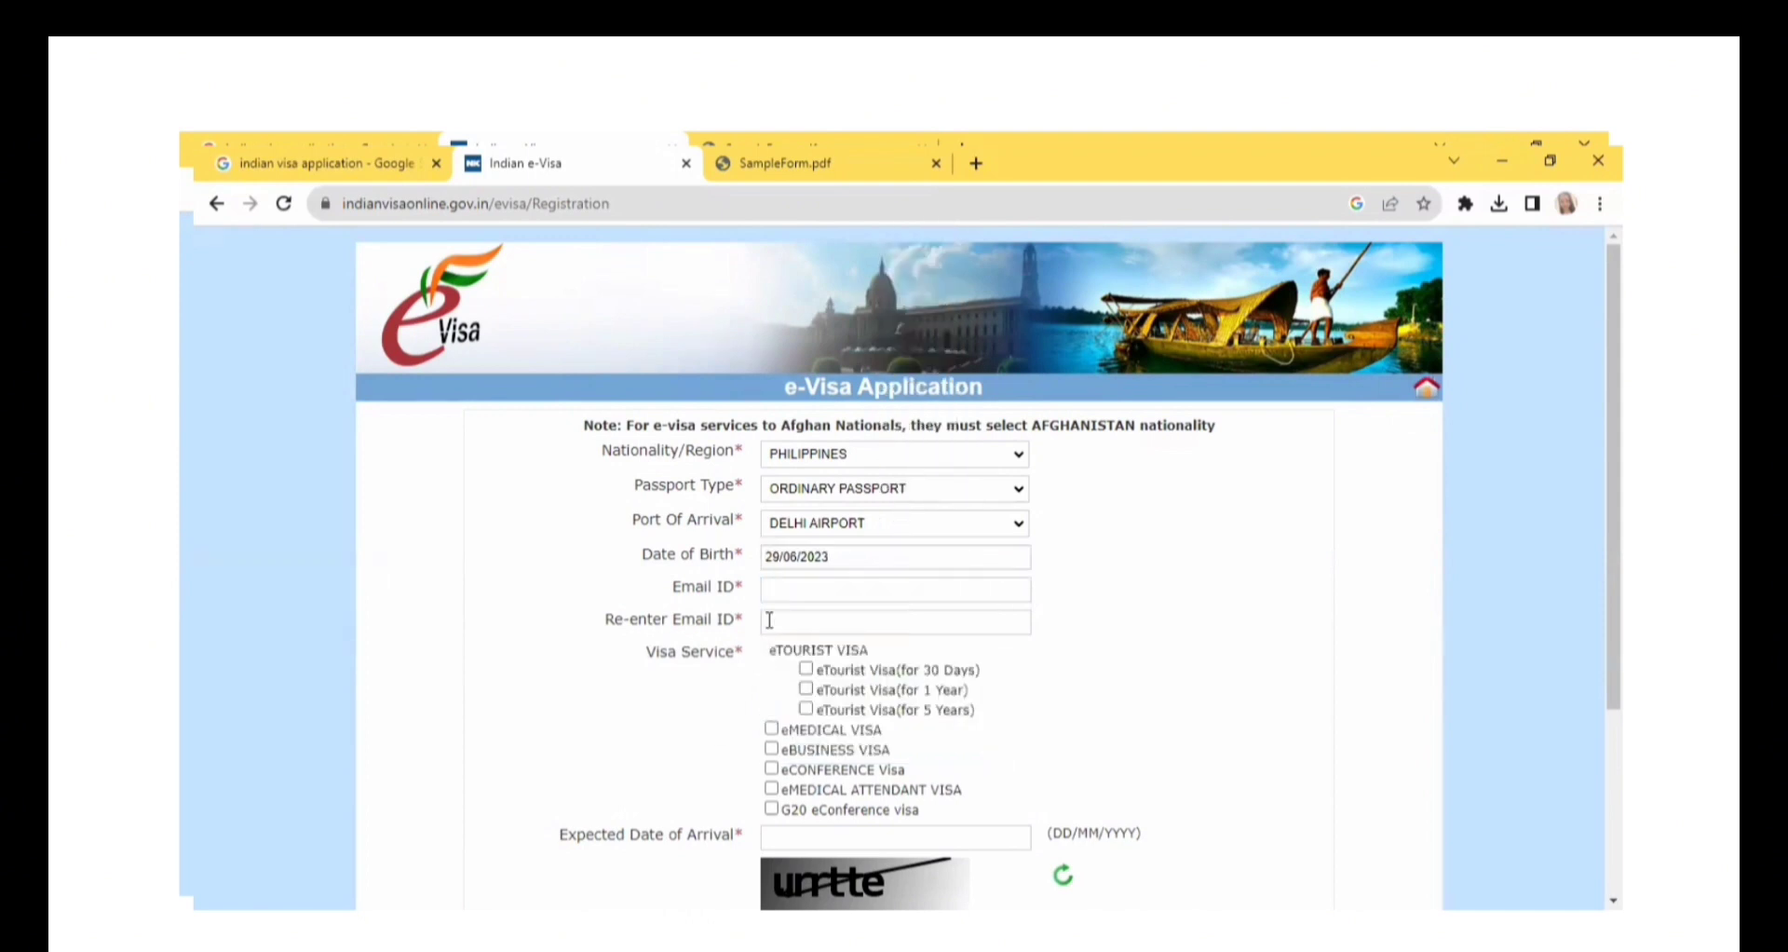
# Fill in the applicant's e-mail address and repeat the same address in the confirmation field.
pyautogui.click(788, 592)
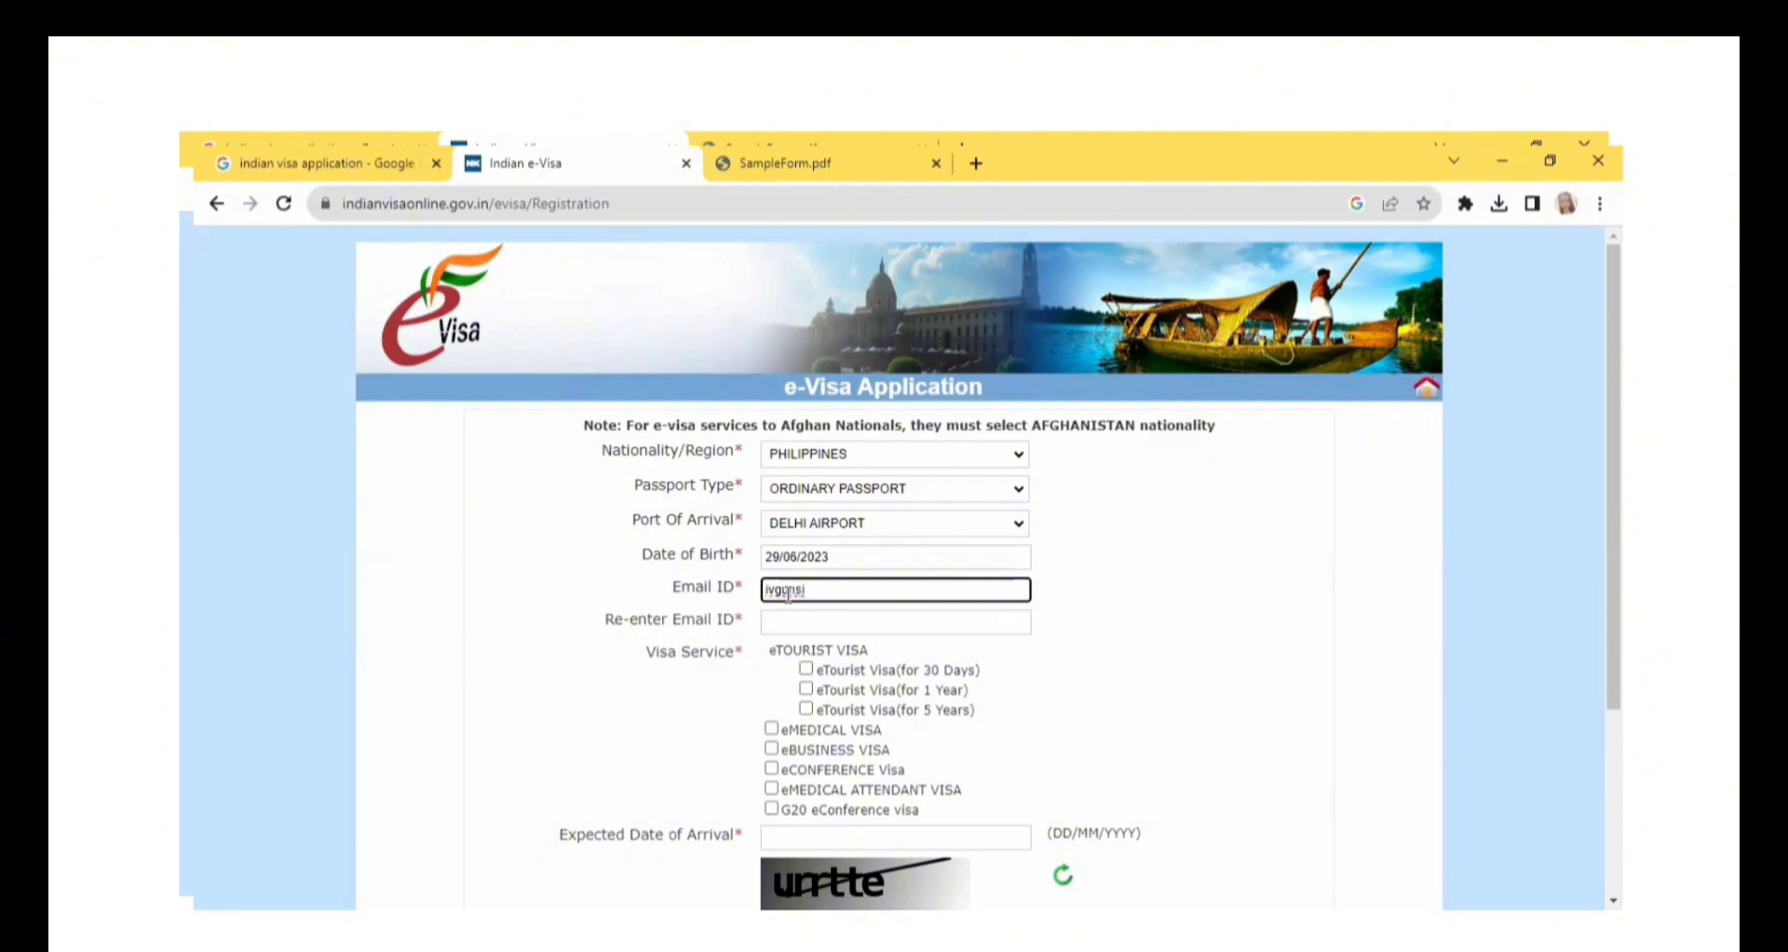
pyautogui.write('@gmai')
pyautogui.press('BackSpace')
pyautogui.press('BackSpace')
pyautogui.moveTo(883, 588); pyautogui.dragTo(747, 593)
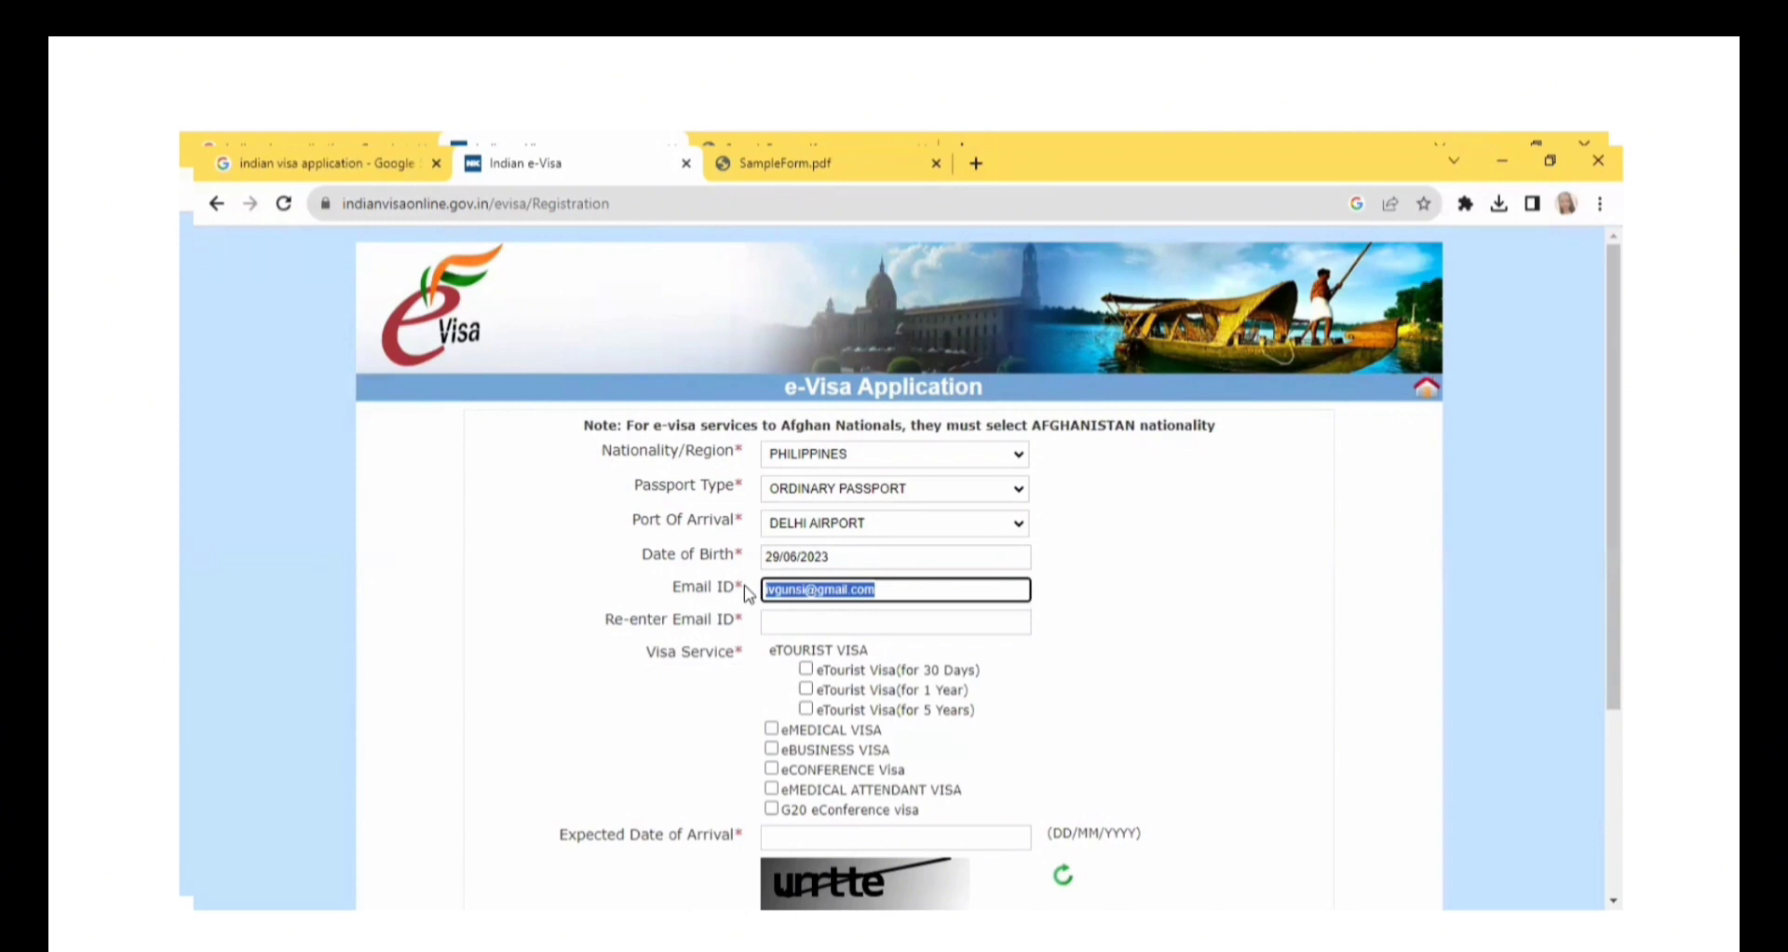
pyautogui.click(806, 620)
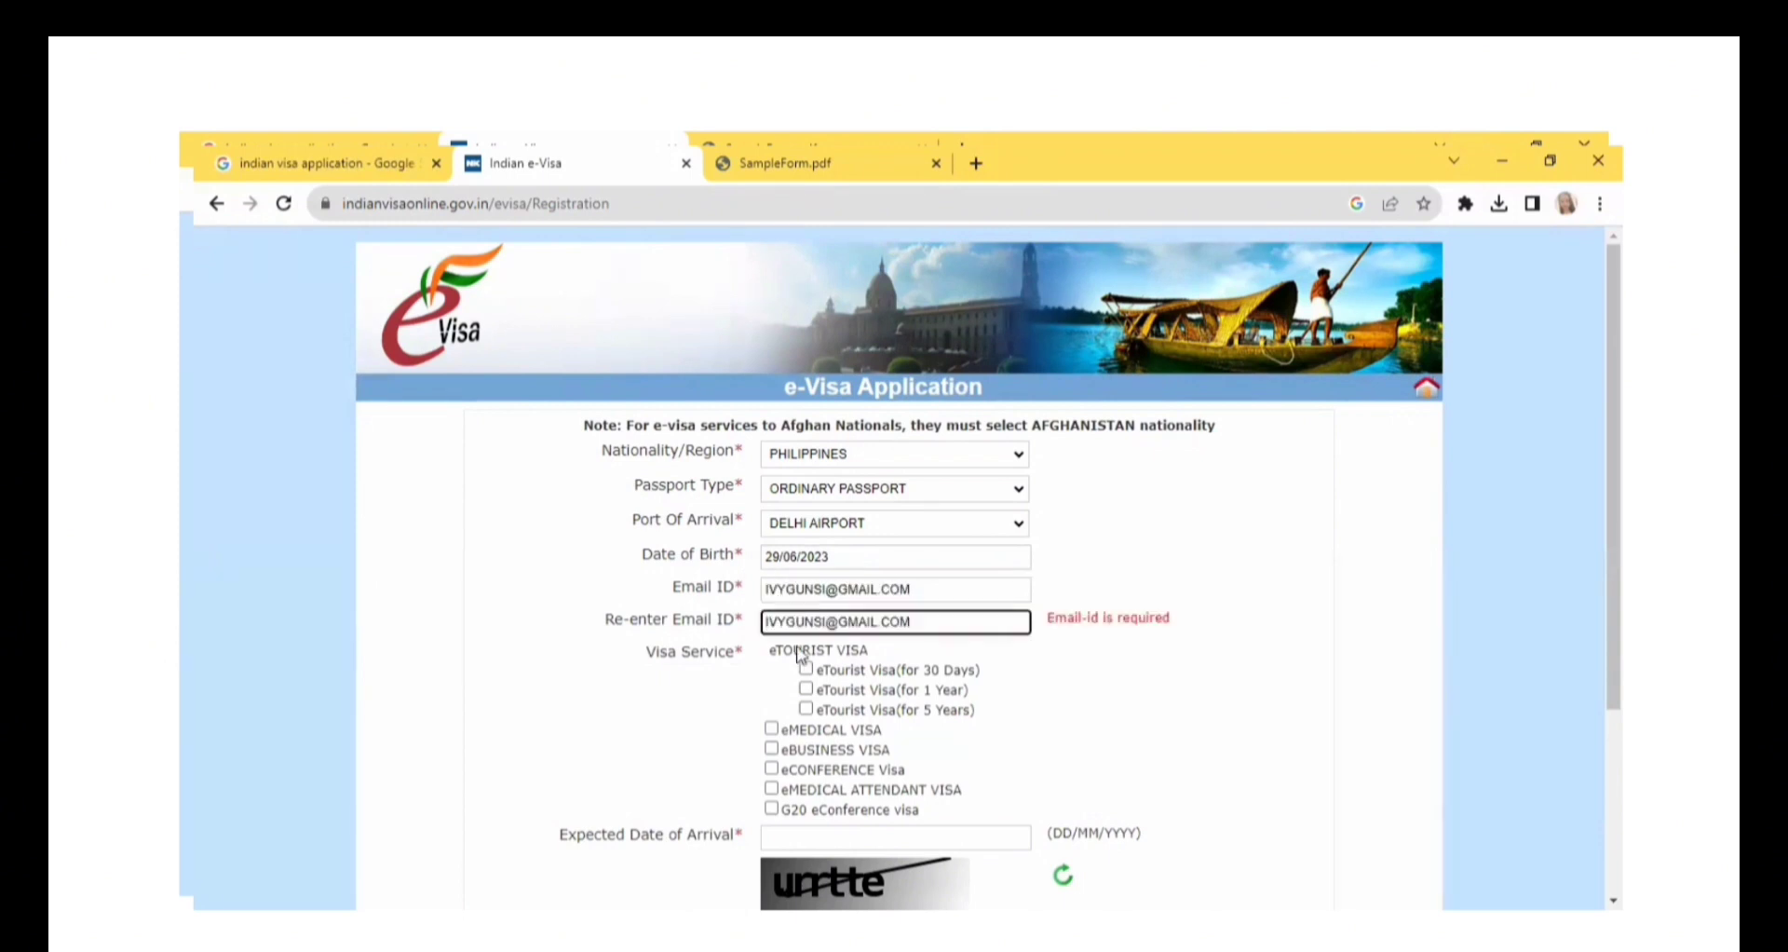
# Choose the eTourist Visa for 30 days with TOURISM, RECREATION, SIGHT-SEEING as the purpose, acknowledging the notice about permitted activities.
pyautogui.click(705, 699)
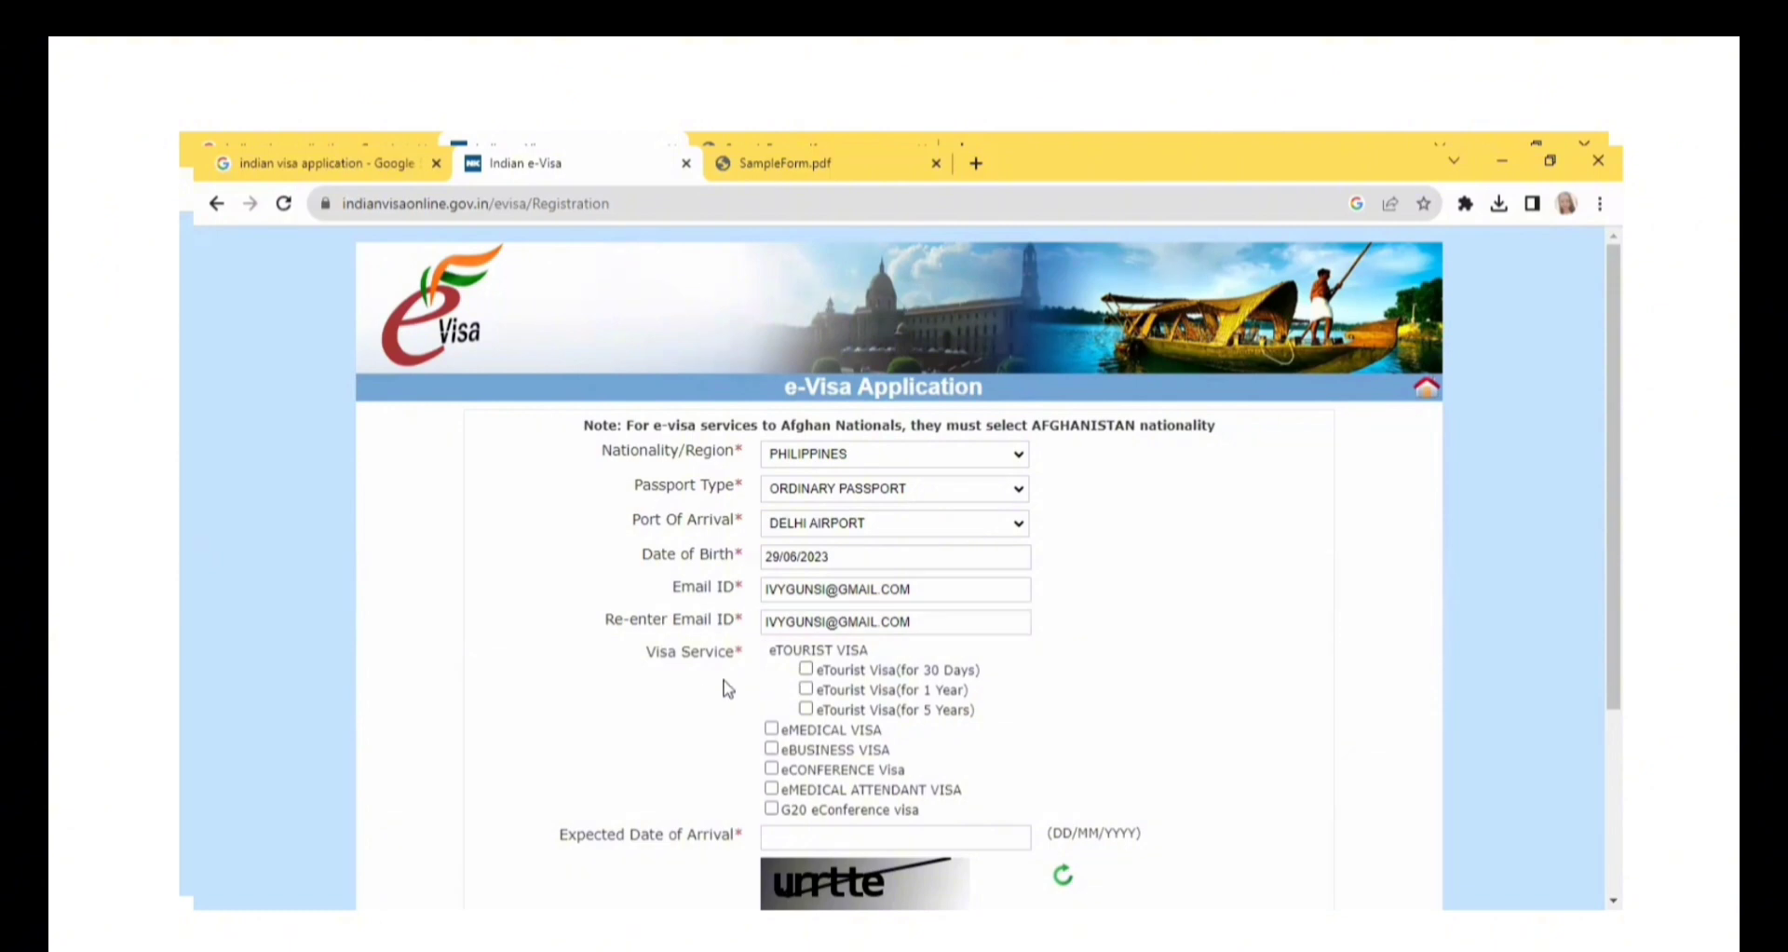
pyautogui.click(806, 669)
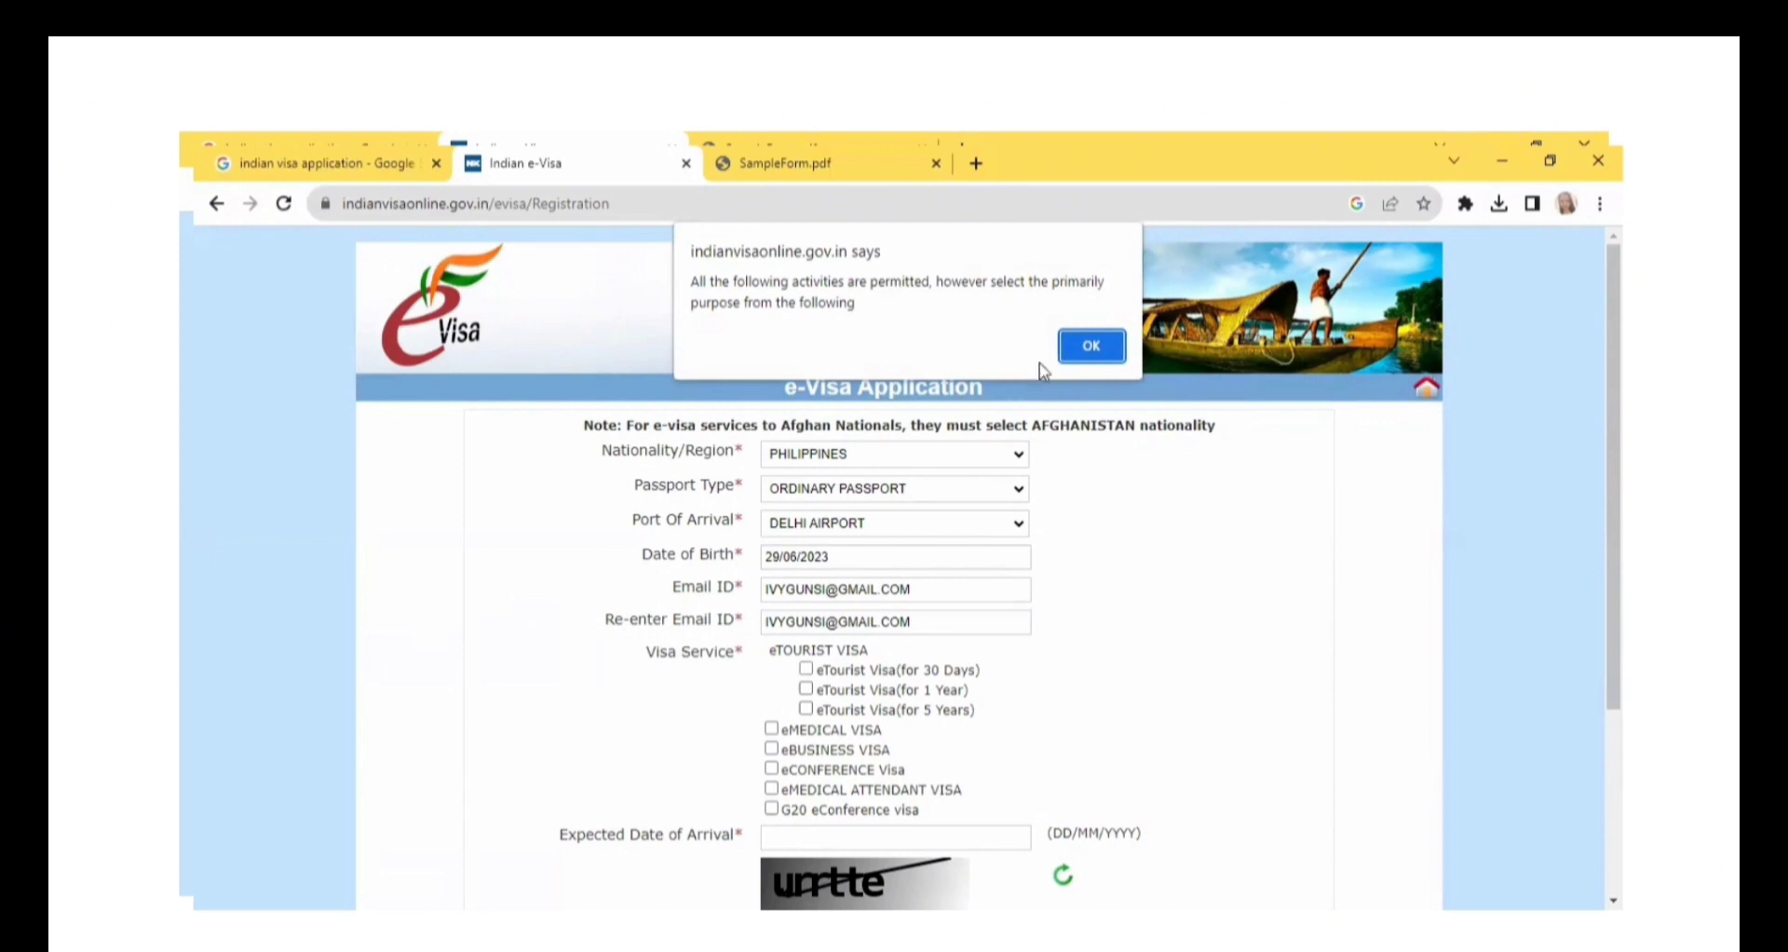
pyautogui.click(1092, 349)
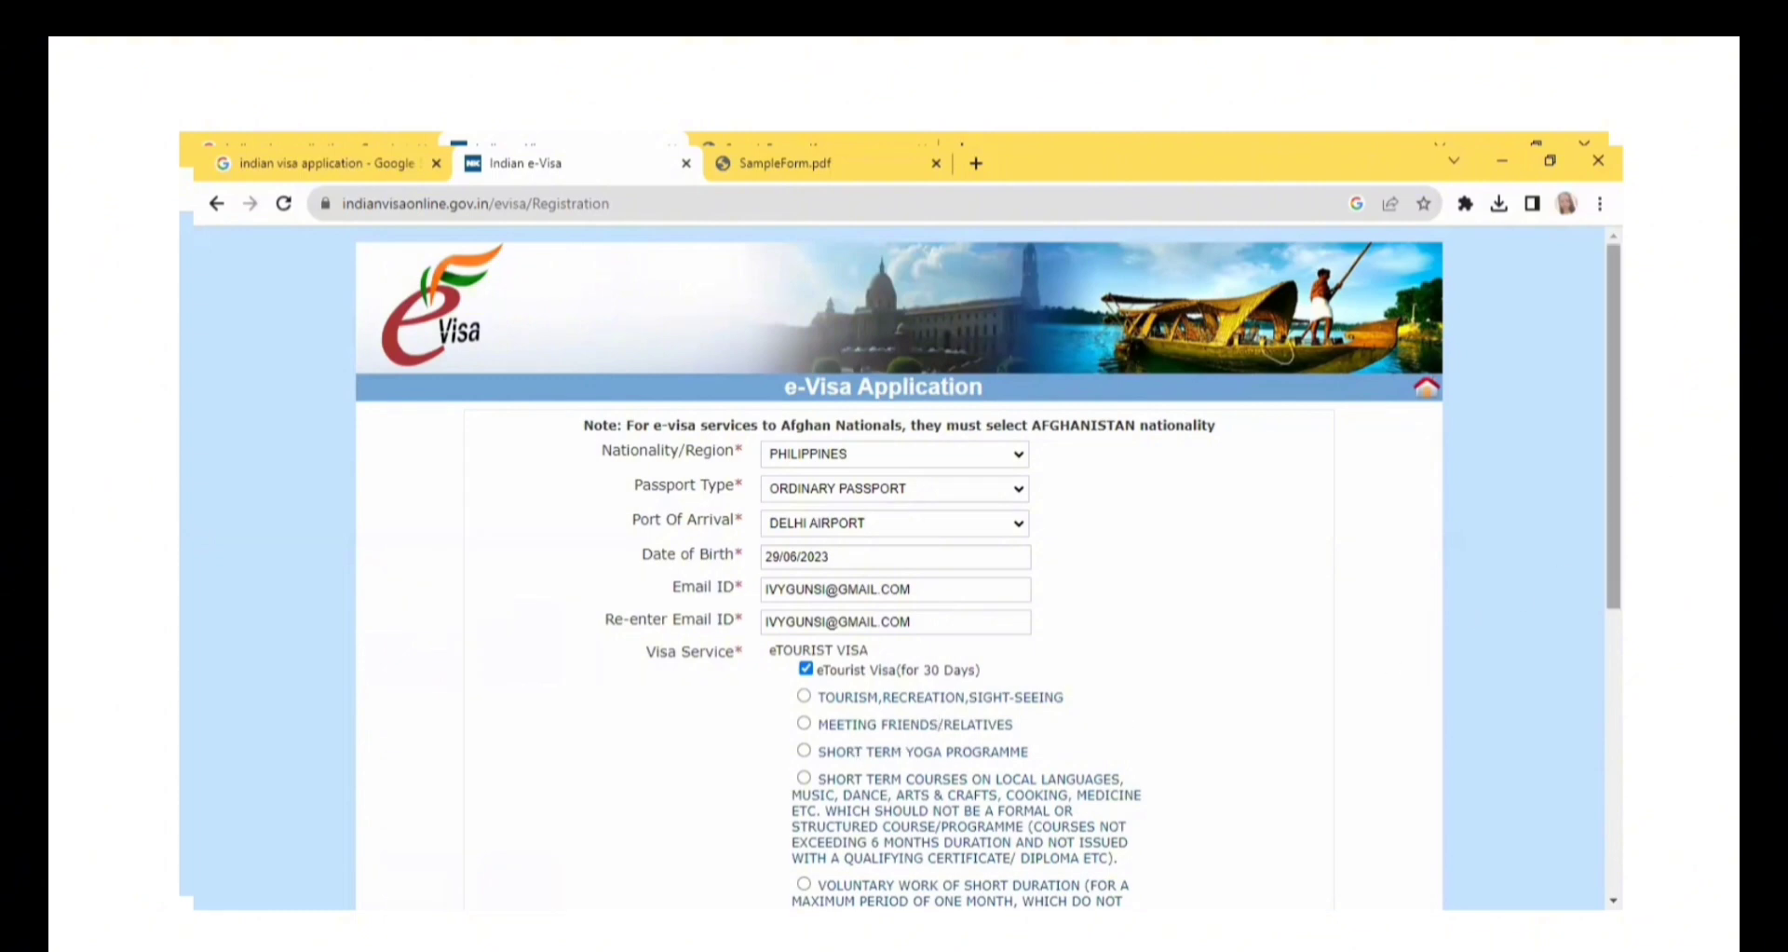
pyautogui.scroll(-2, 1055, 717)
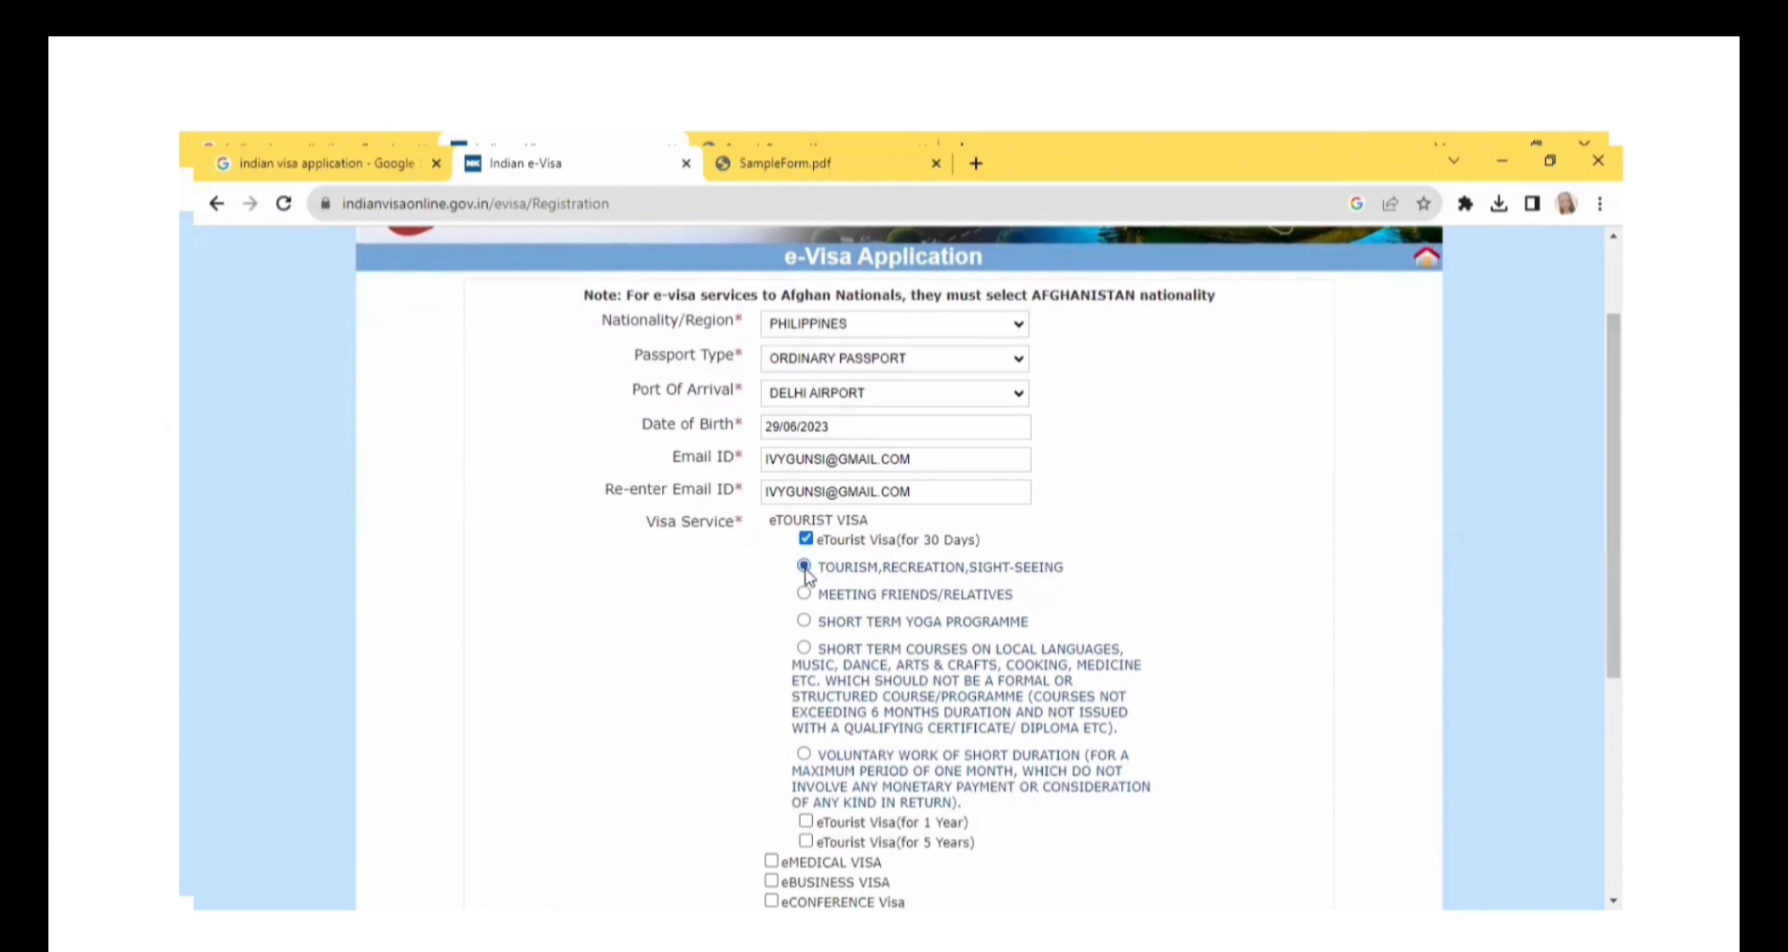
# Set the expected date of arrival to 11/11/2023 using the calendar.
pyautogui.moveTo(1613, 540); pyautogui.dragTo(1614, 633)
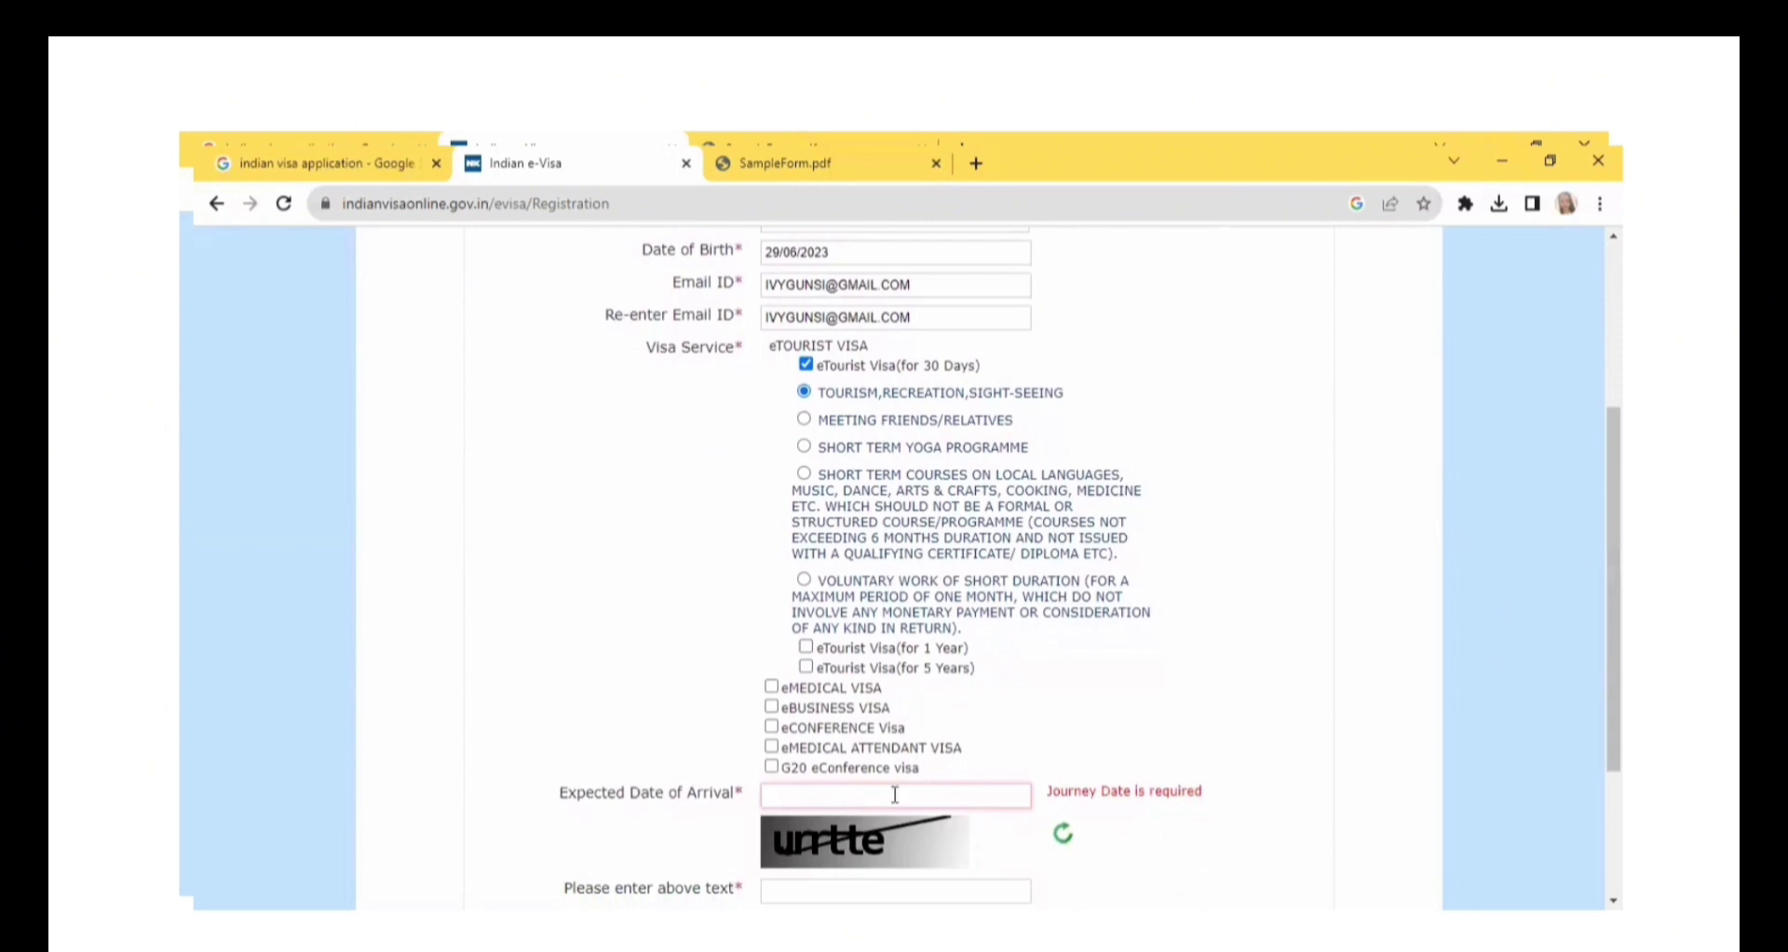
pyautogui.click(848, 792)
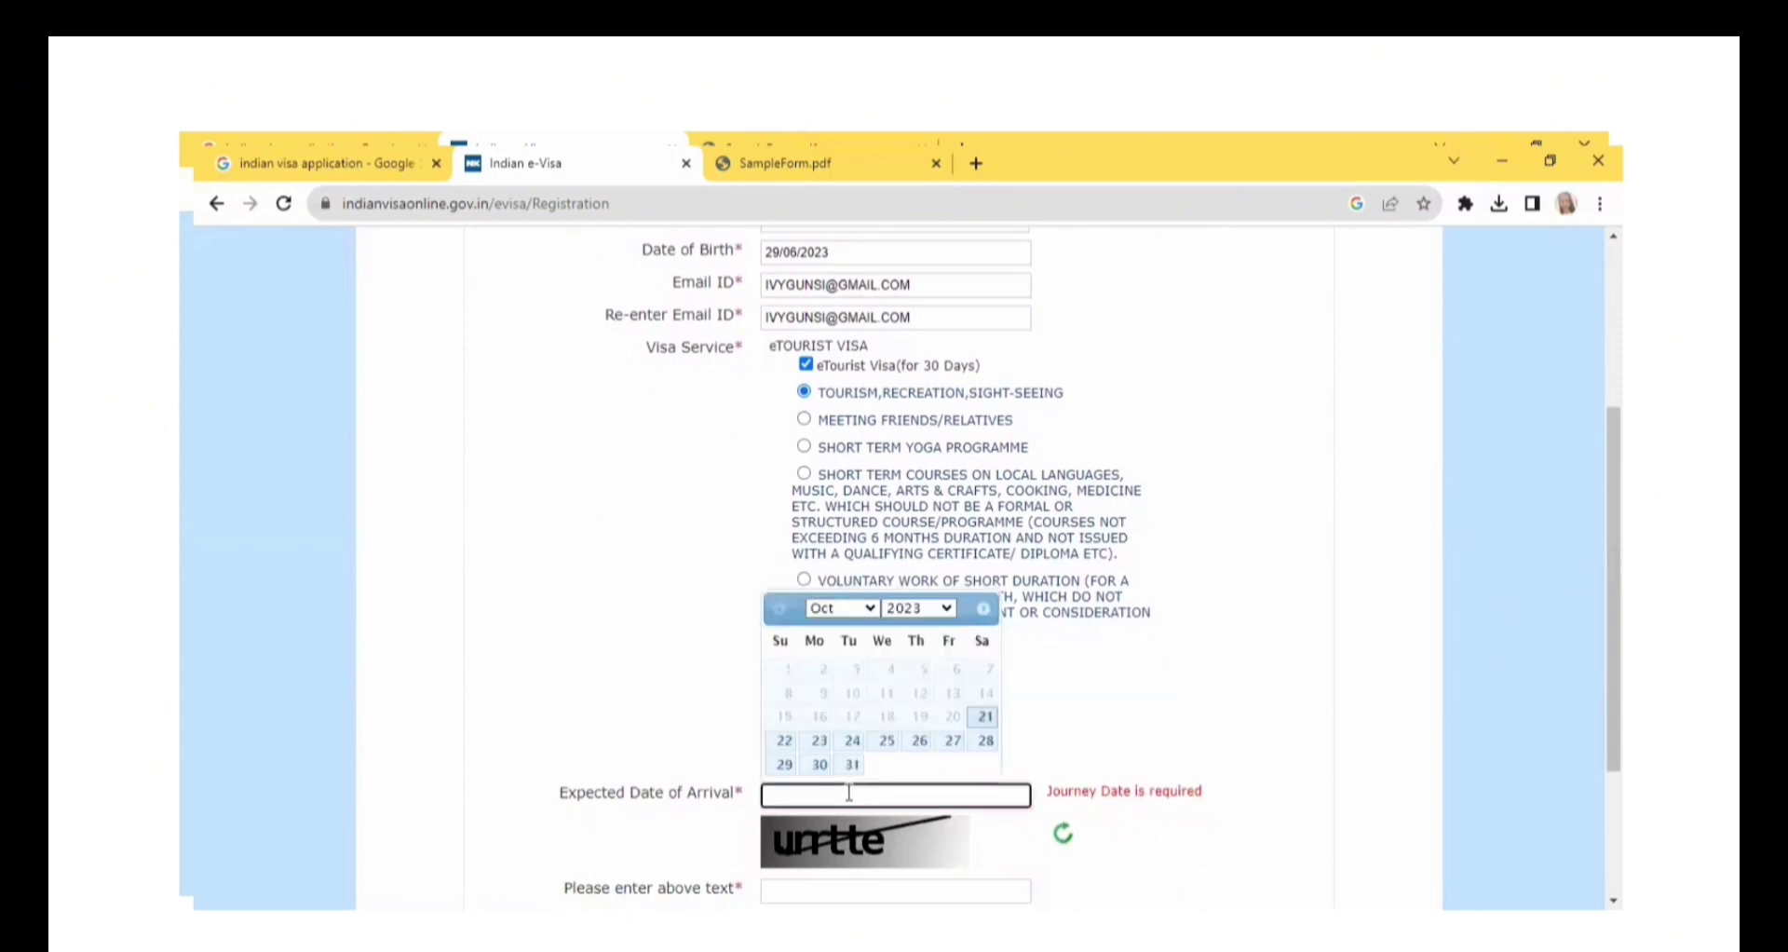
pyautogui.click(872, 615)
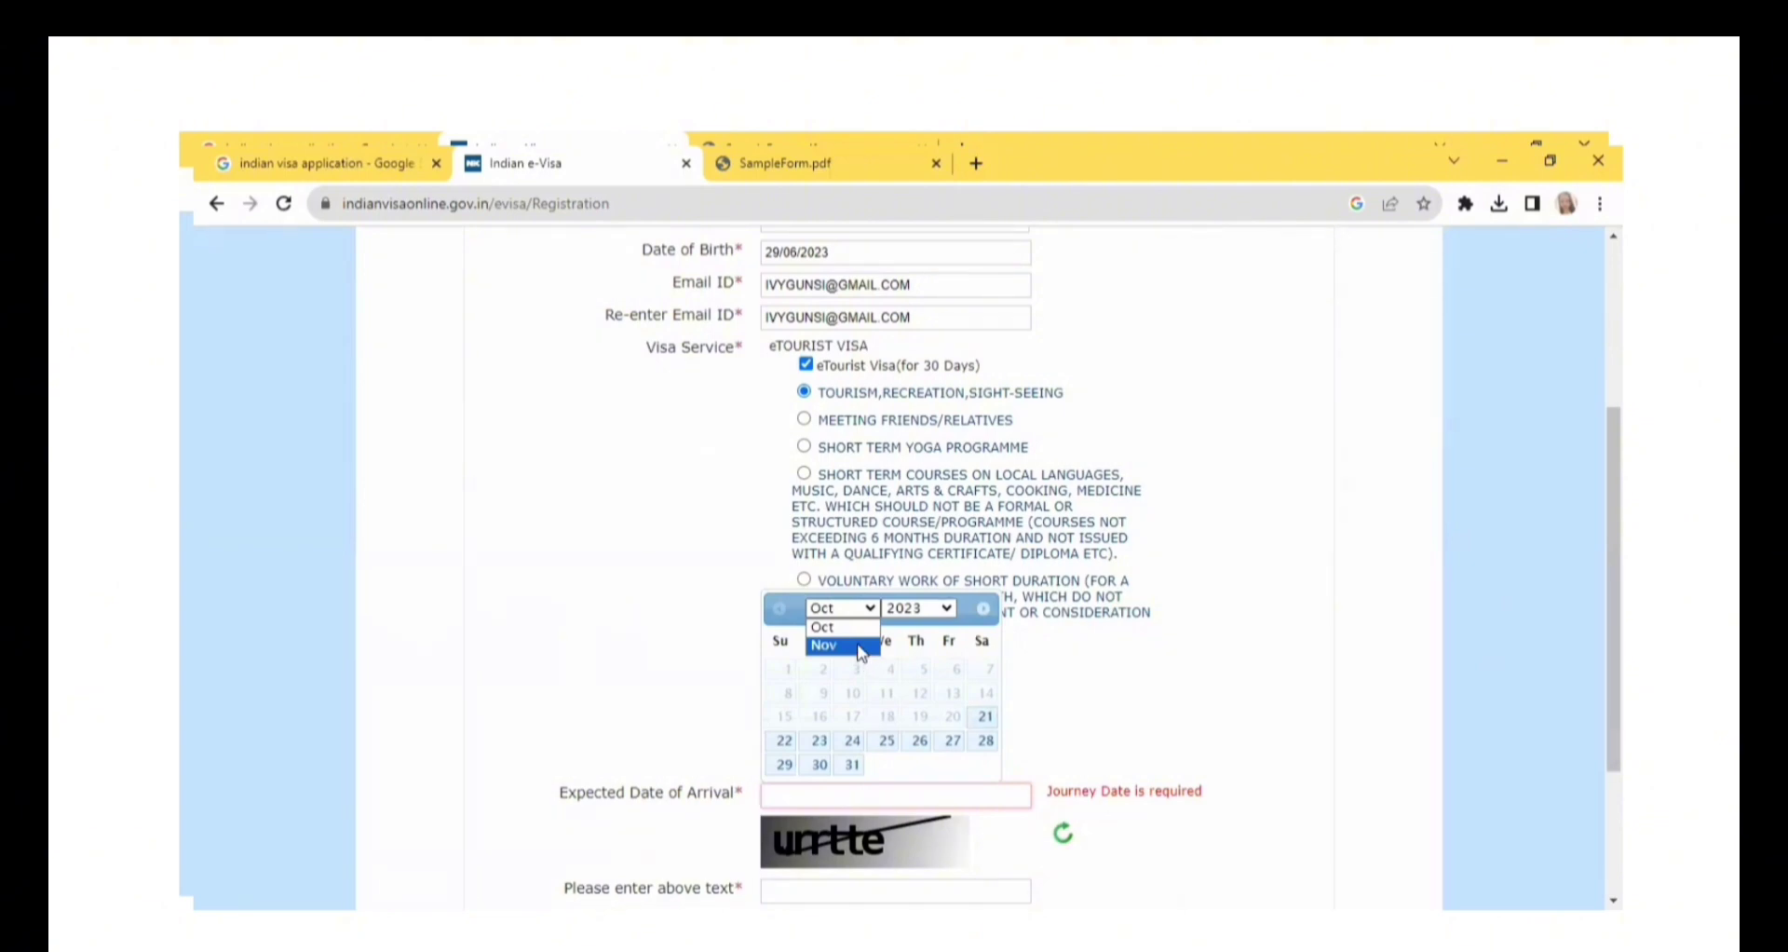
pyautogui.click(862, 646)
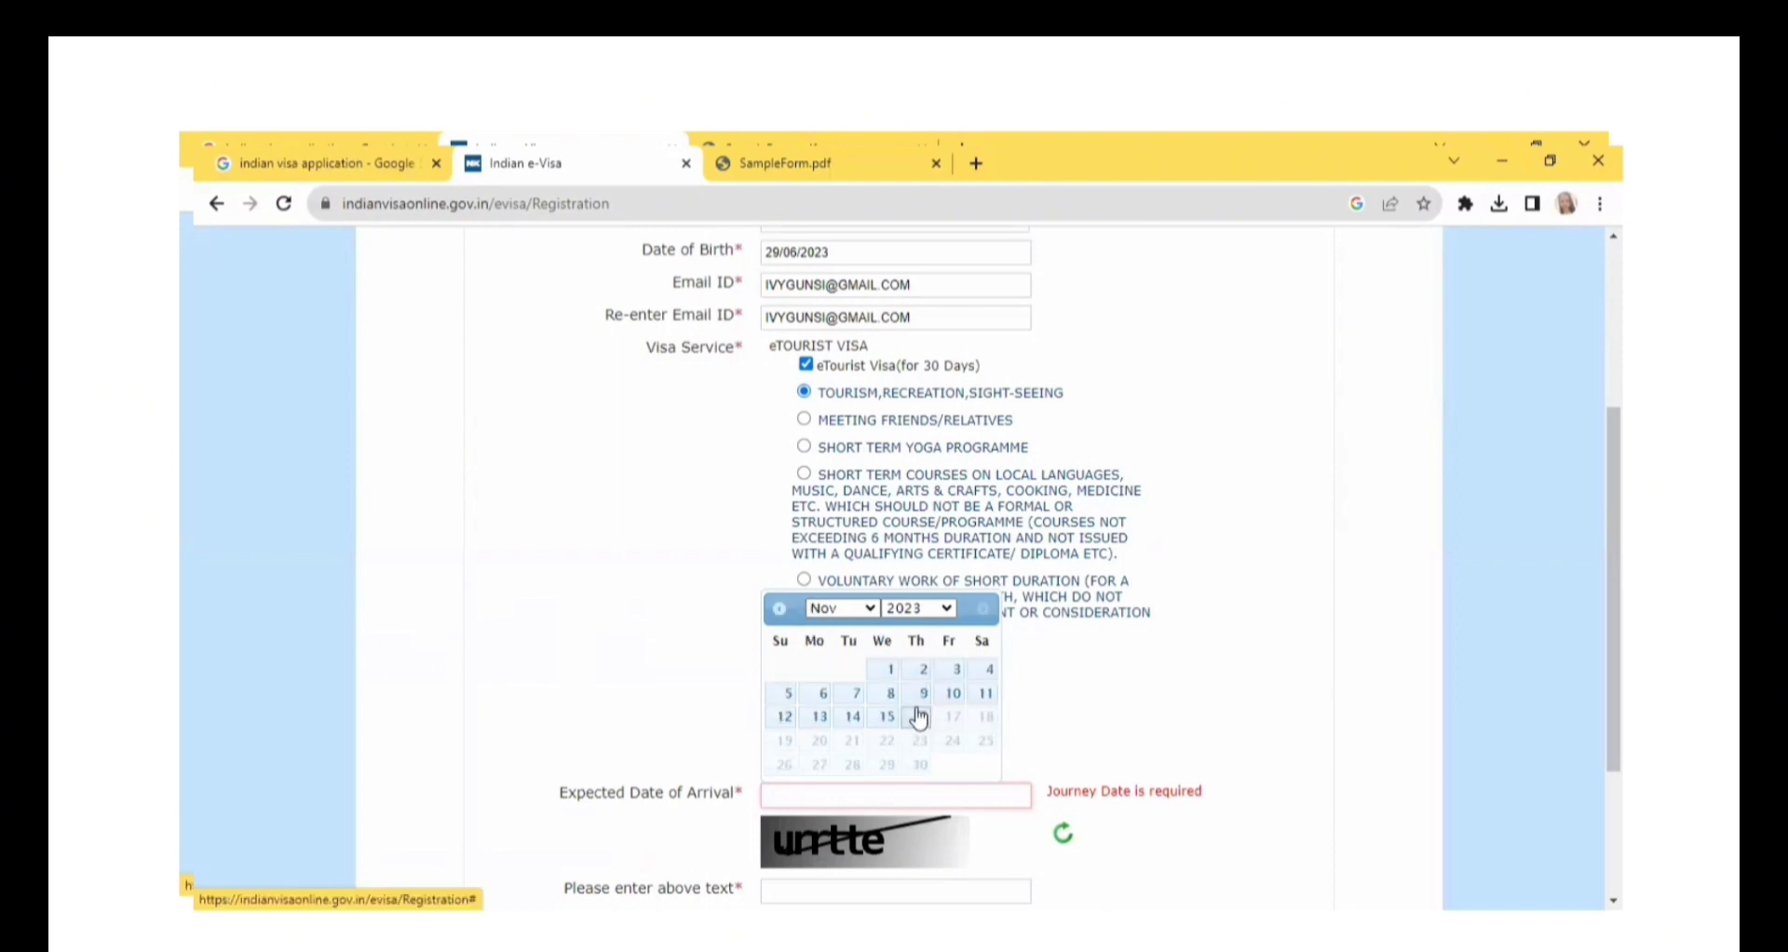
pyautogui.click(976, 705)
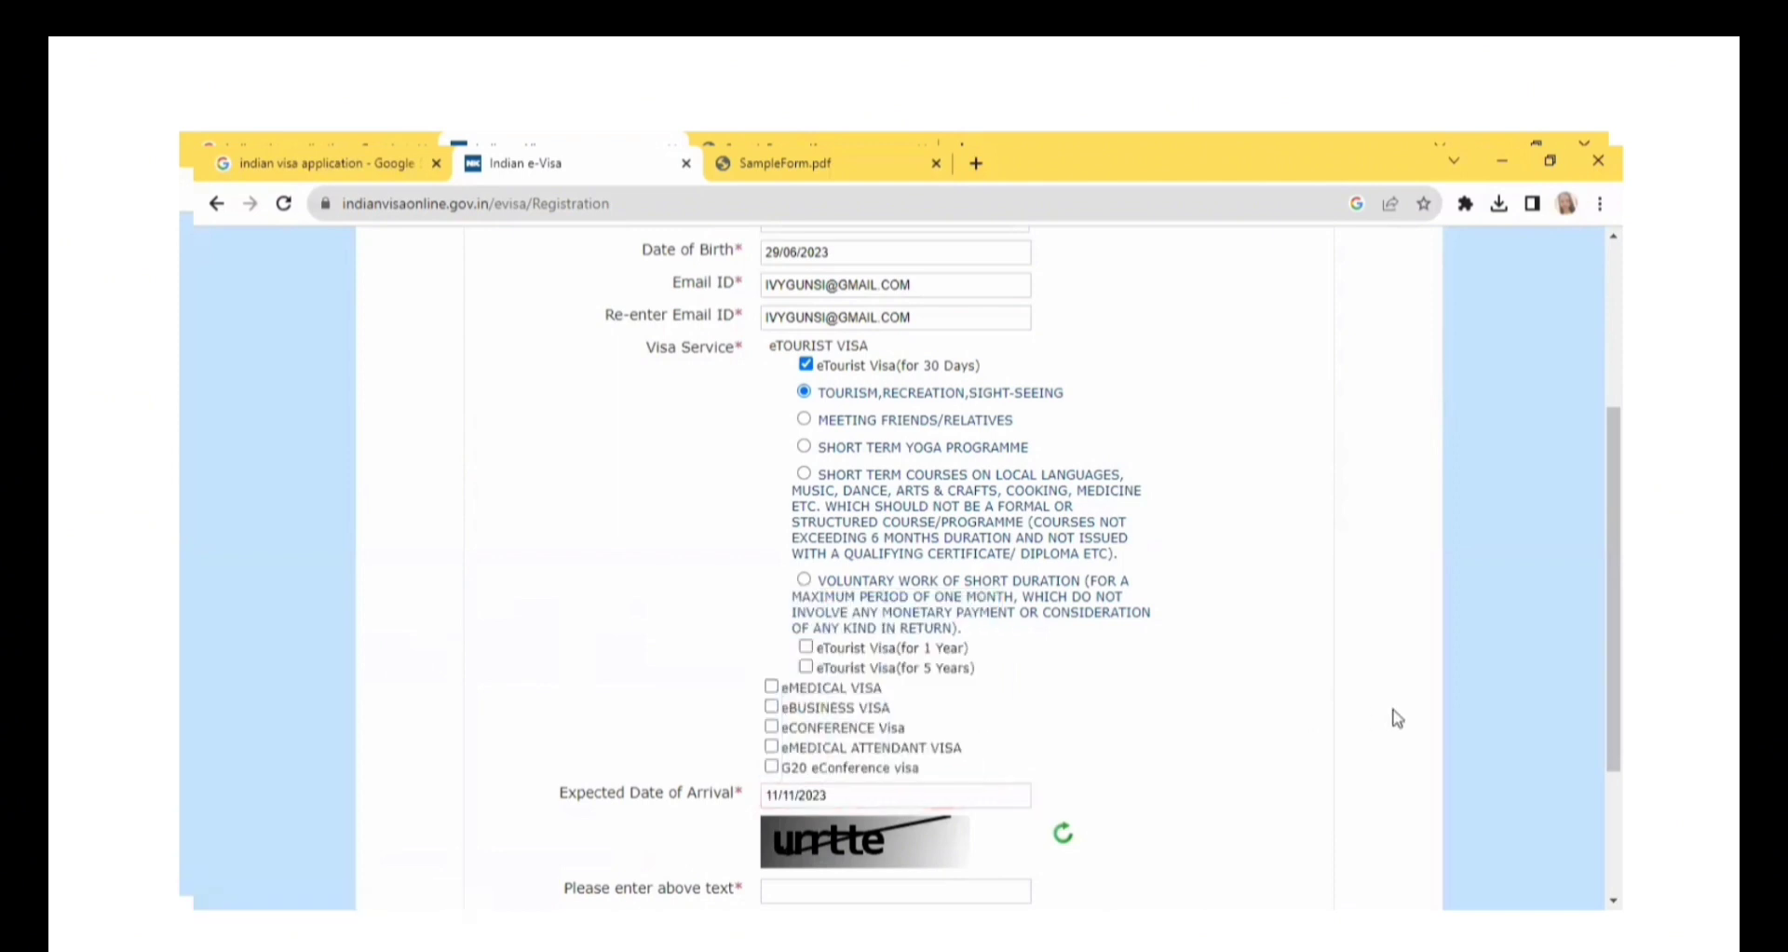
# Enter the captcha text and accept the declaration that the instructions were read and the required documents are available.
pyautogui.moveTo(1614, 712); pyautogui.dragTo(1614, 772)
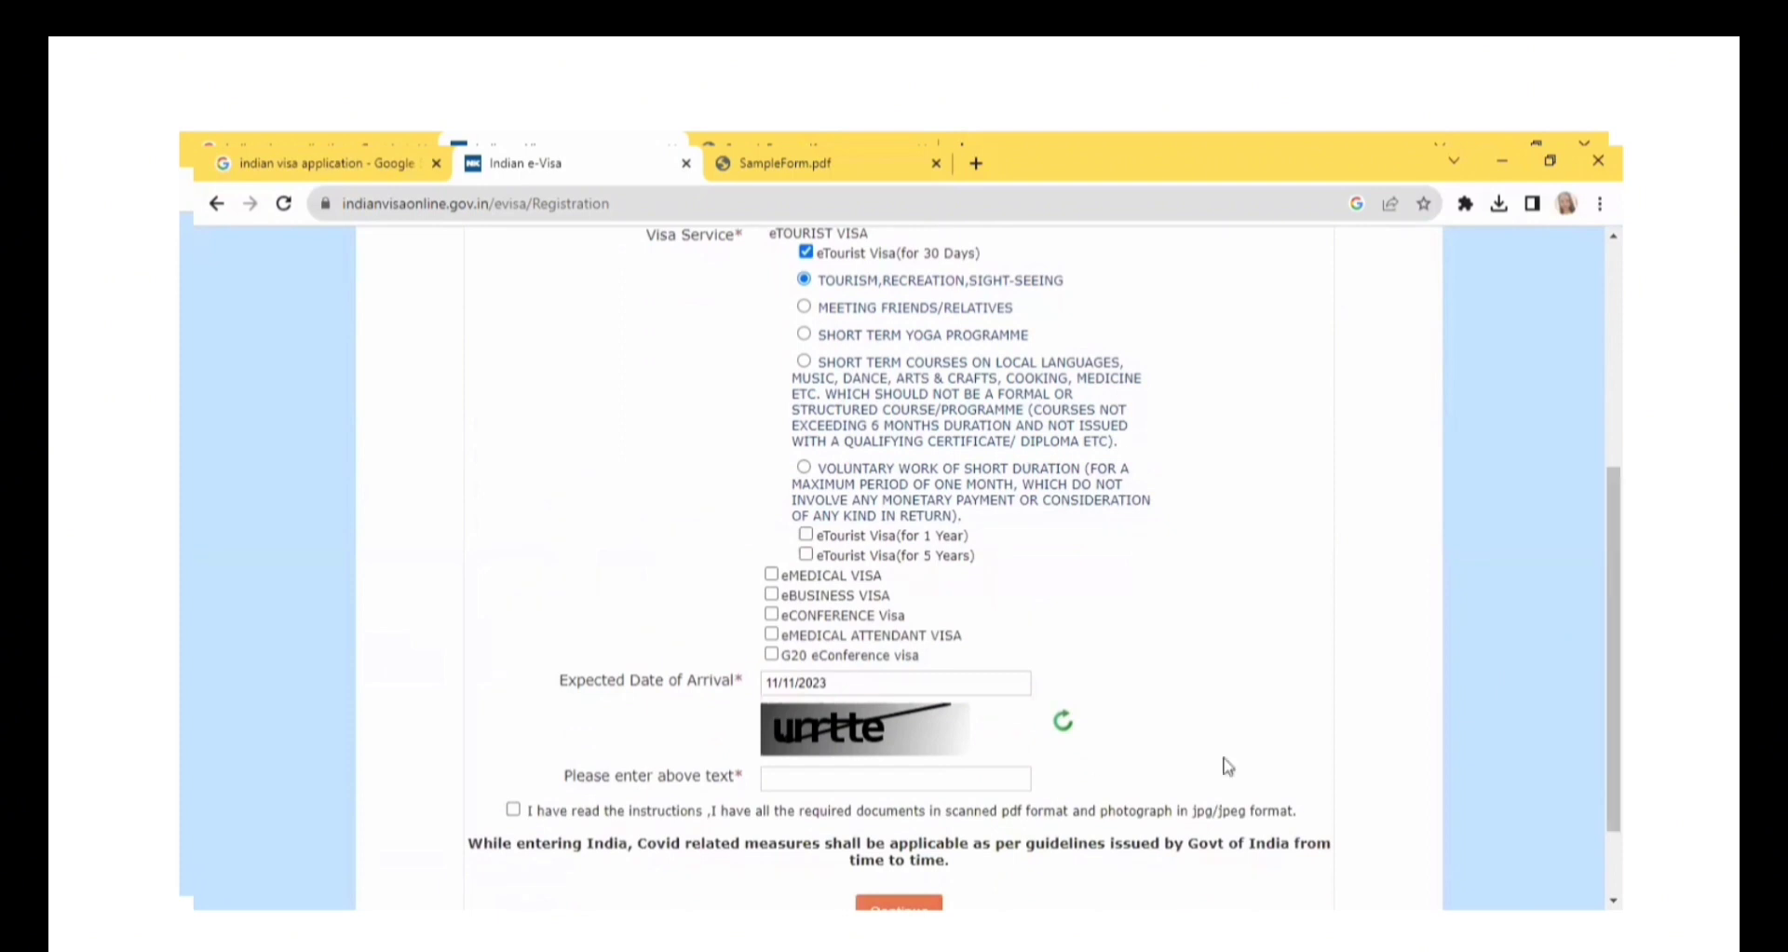
pyautogui.click(918, 774)
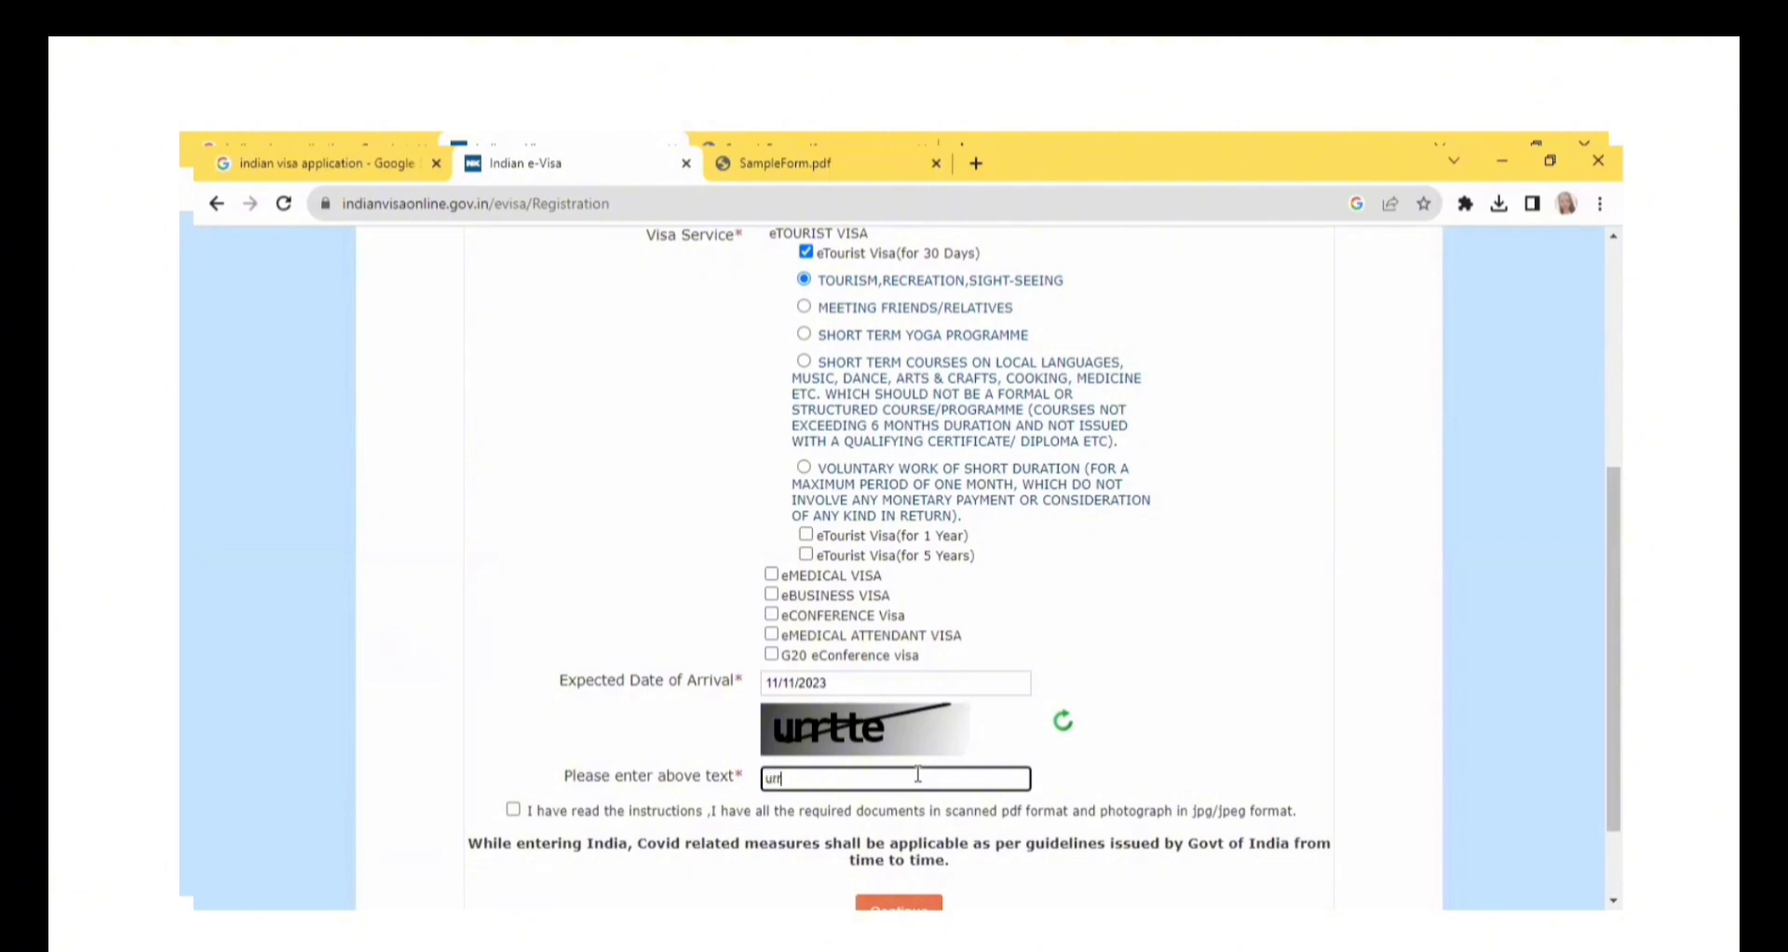
pyautogui.write('e')
pyautogui.click(514, 810)
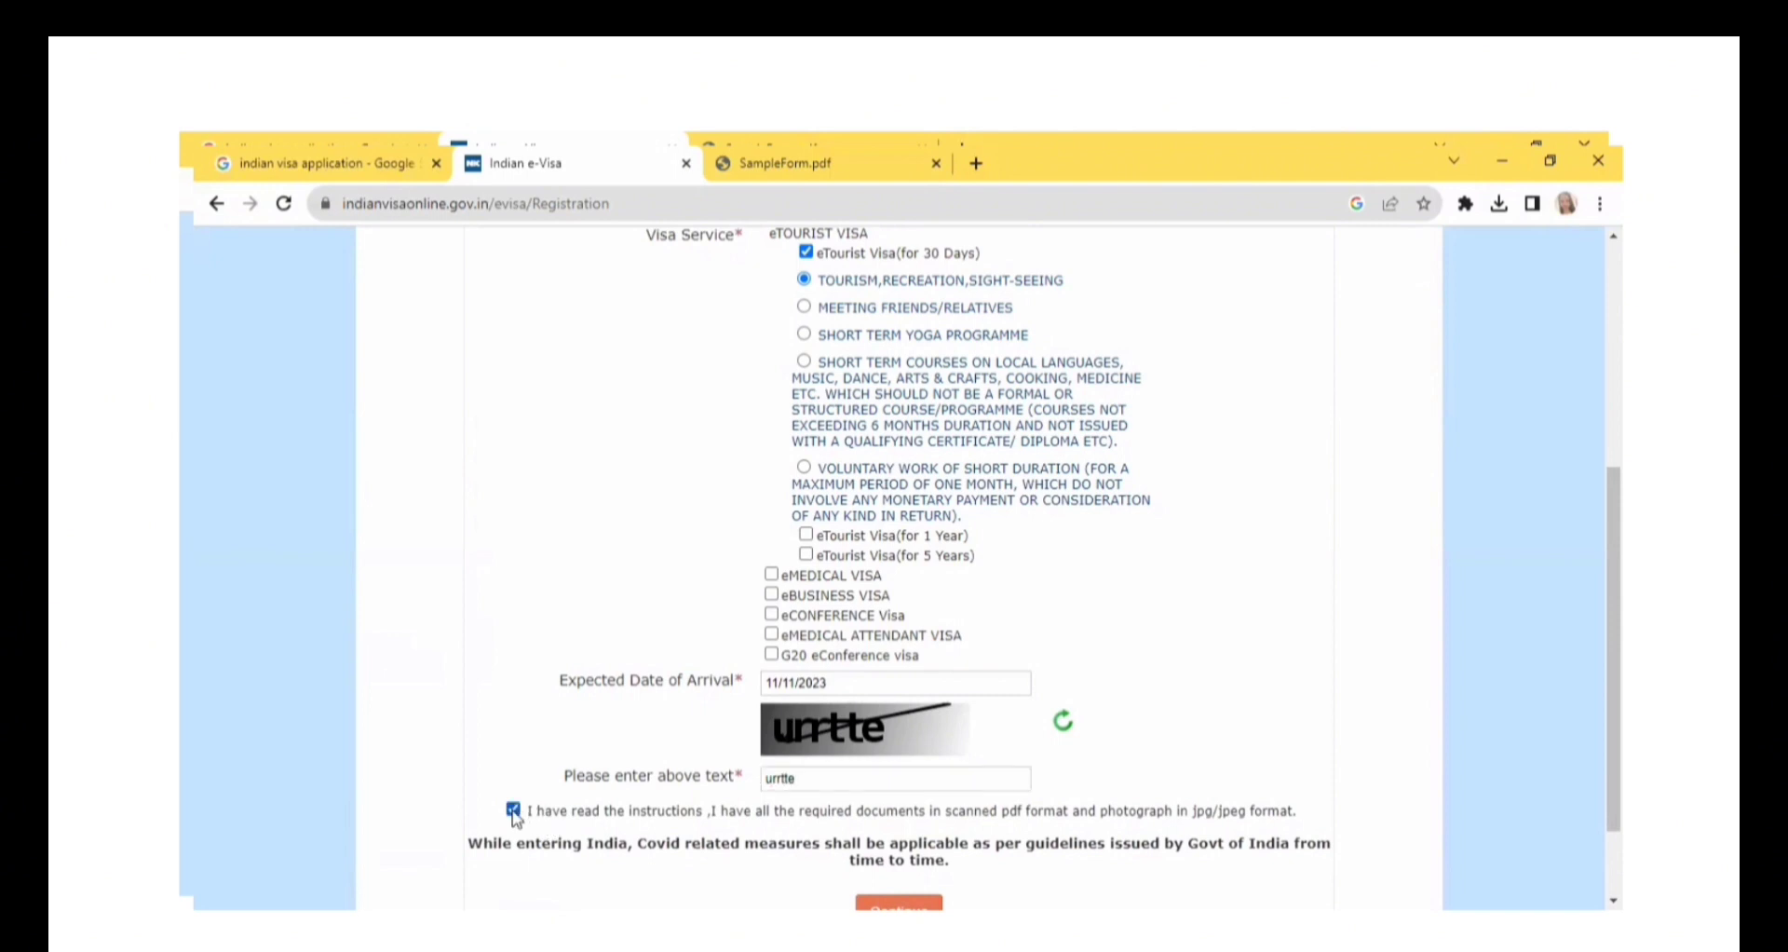
# Submit the registration page and acknowledge the note listing the required documents.
pyautogui.scroll(-3, 960, 791)
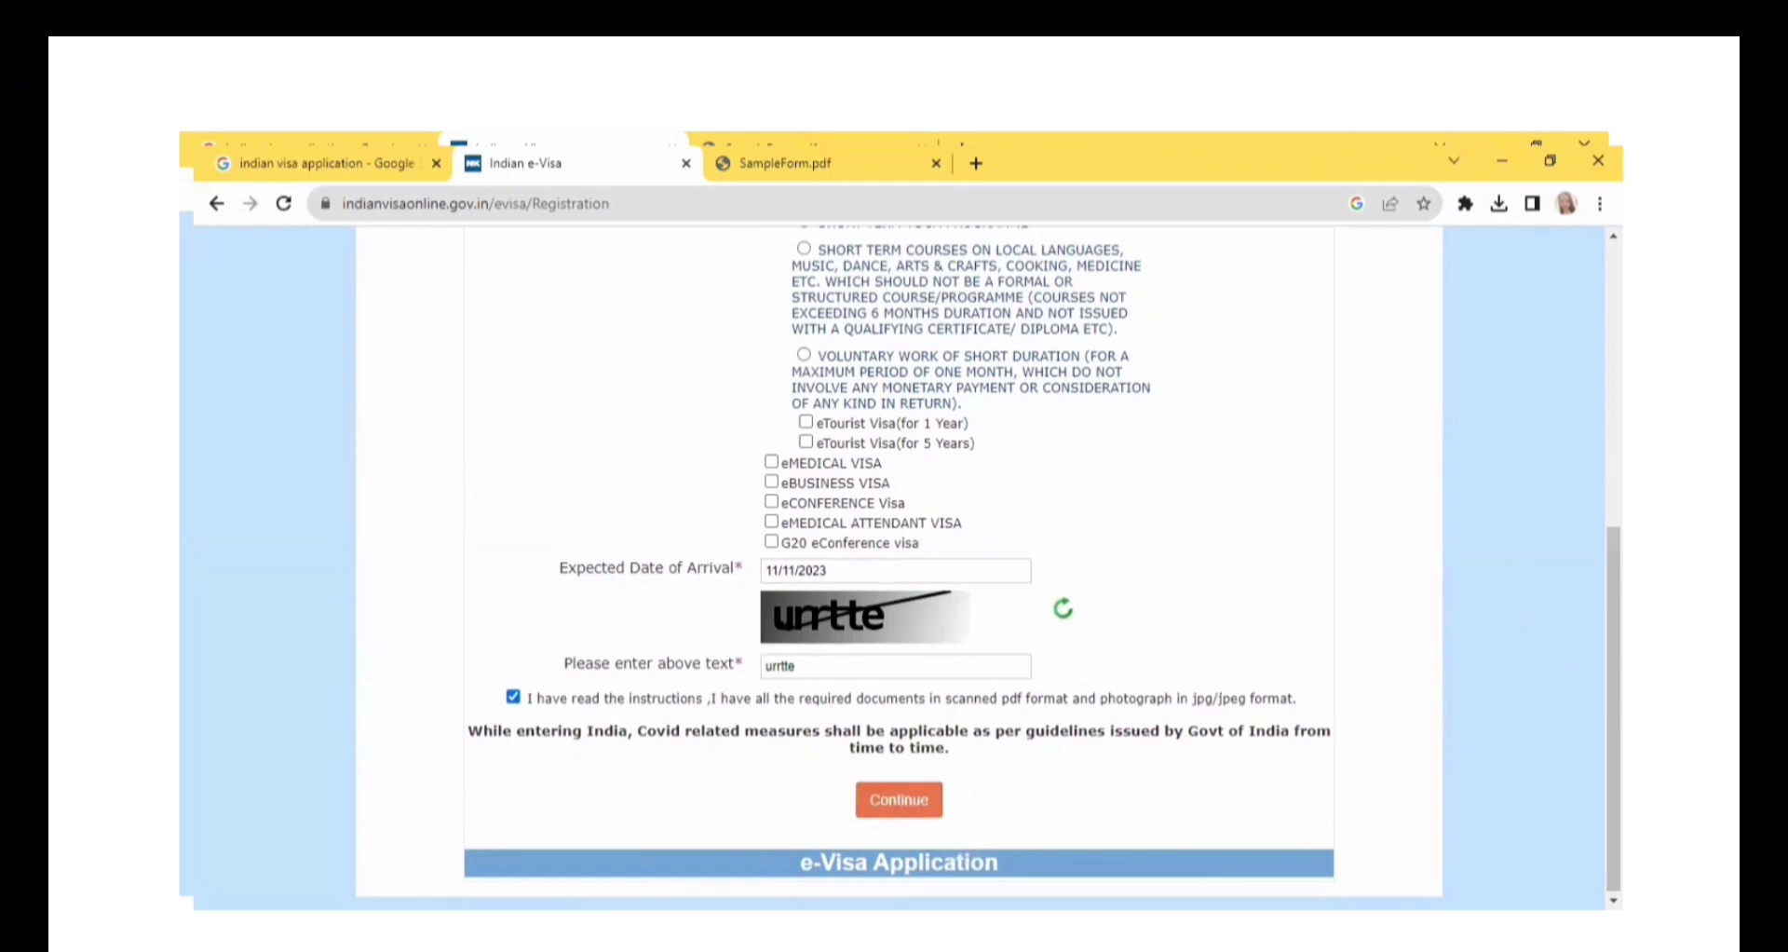
pyautogui.moveTo(1614, 596); pyautogui.dragTo(1614, 598)
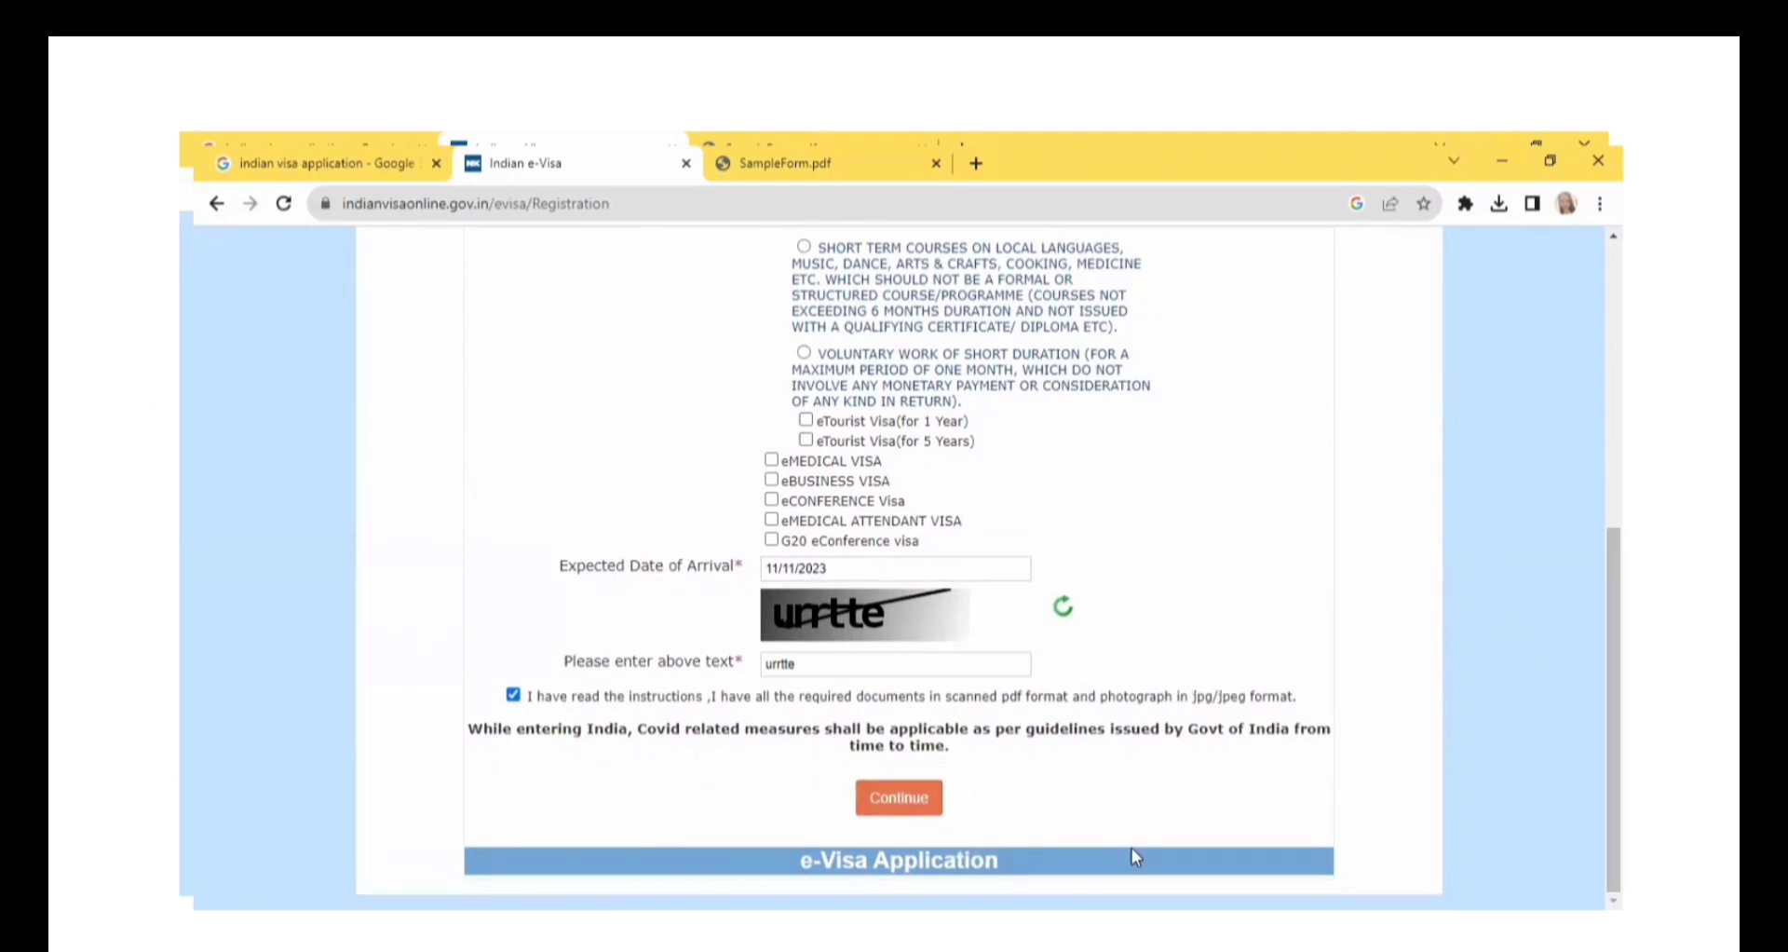
pyautogui.click(922, 812)
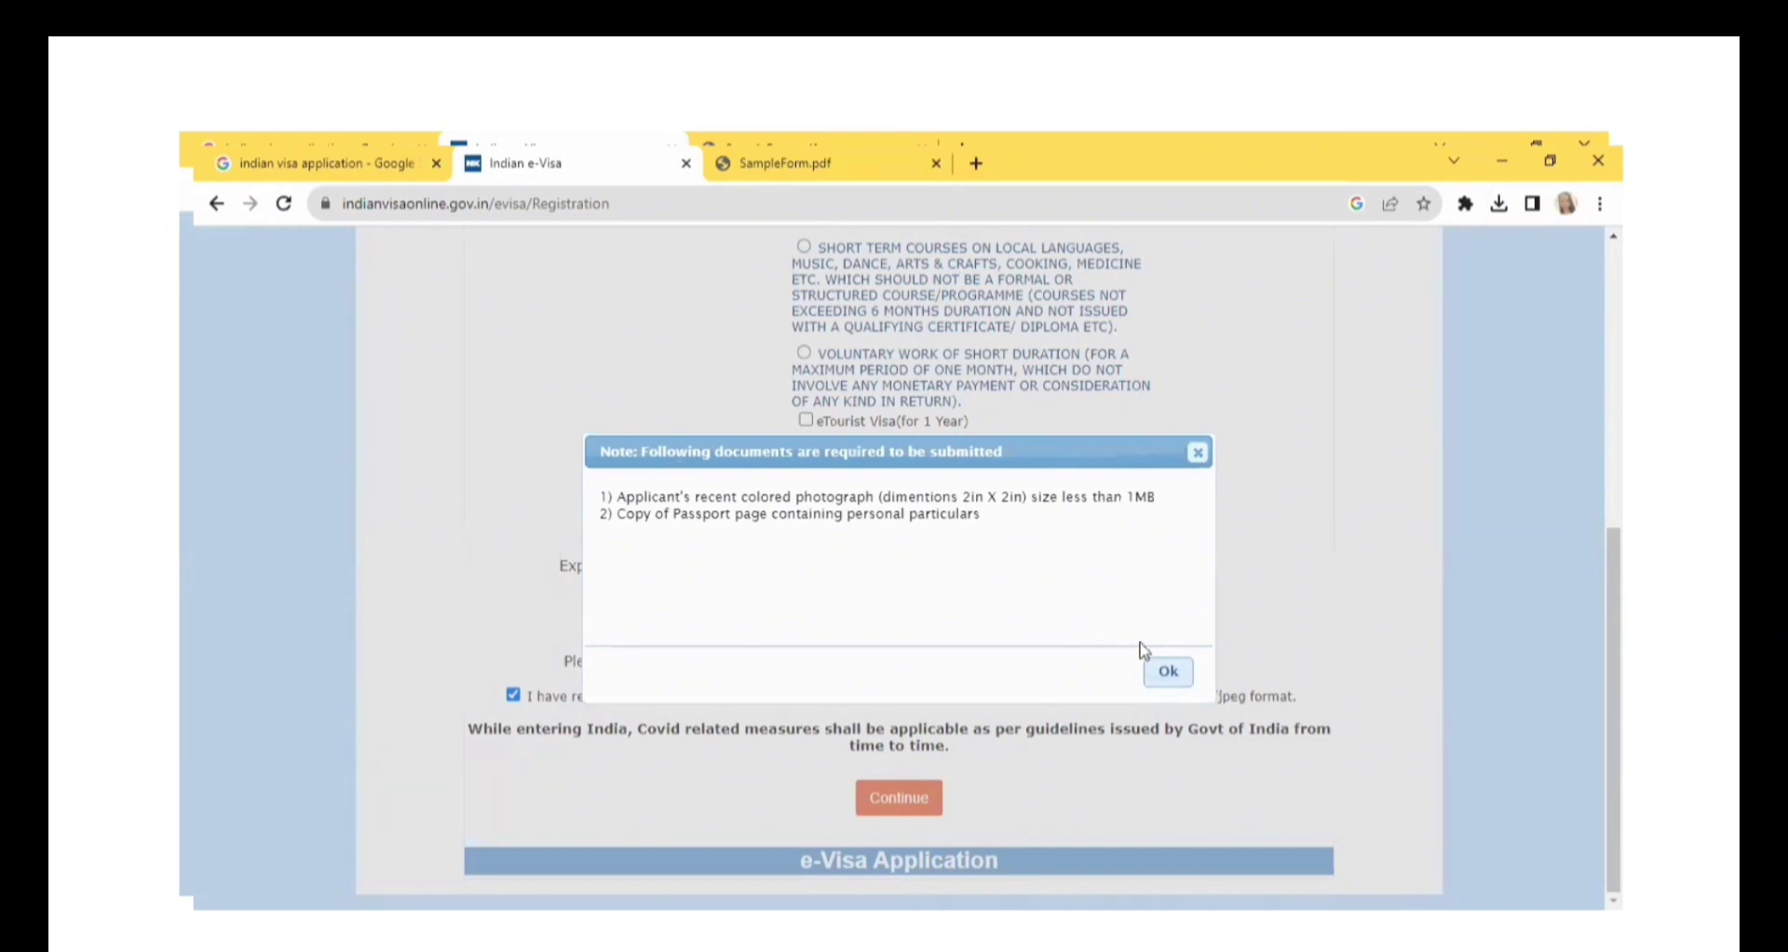
pyautogui.click(1169, 672)
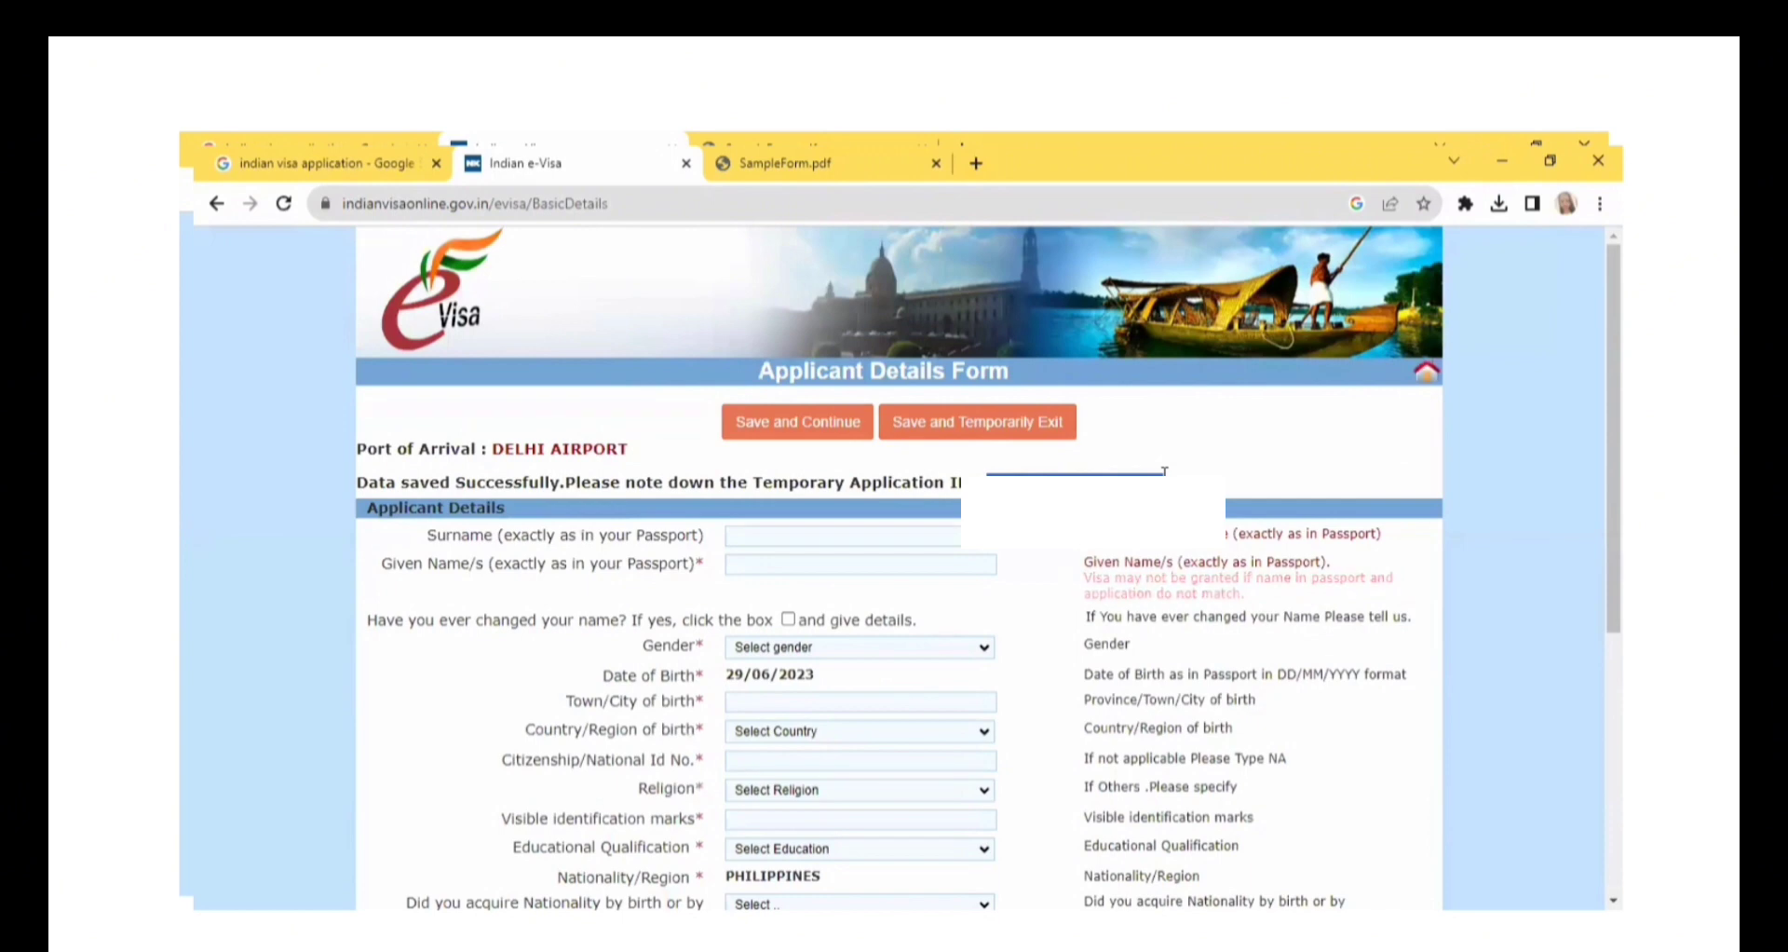
# Fill in the applicant's surname and given name exactly as in the passport.
pyautogui.click(790, 535)
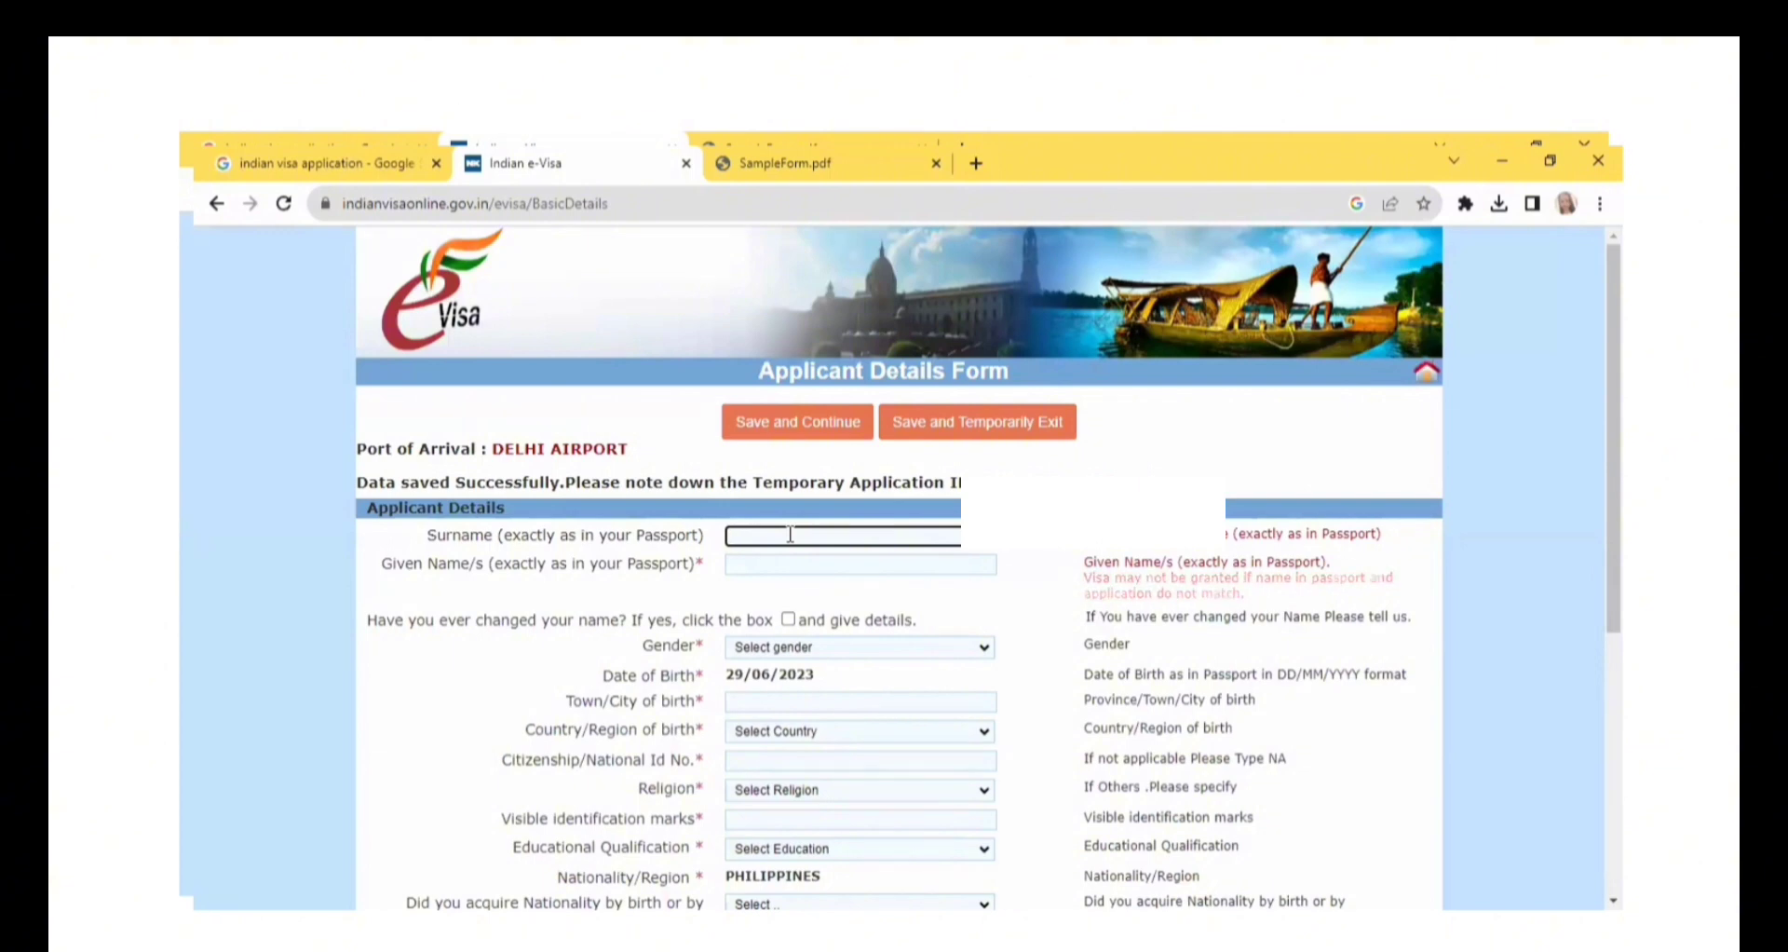
pyautogui.write('gu')
pyautogui.write('GUNSI')
pyautogui.click(788, 565)
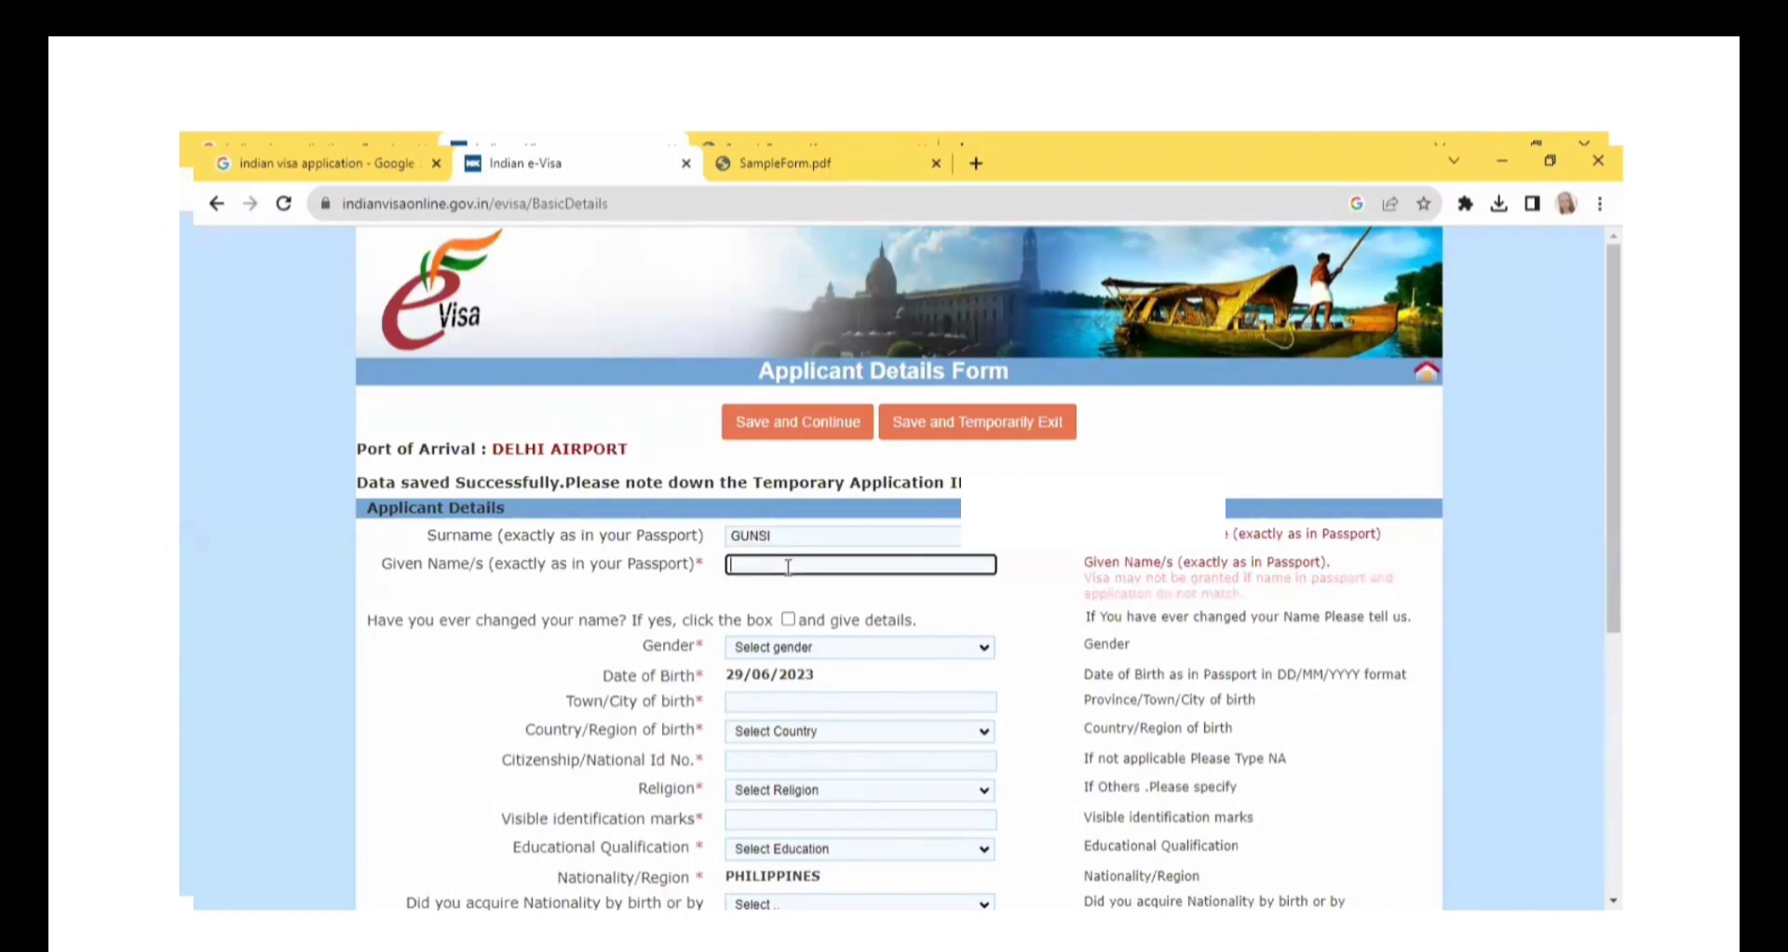
pyautogui.click(788, 536)
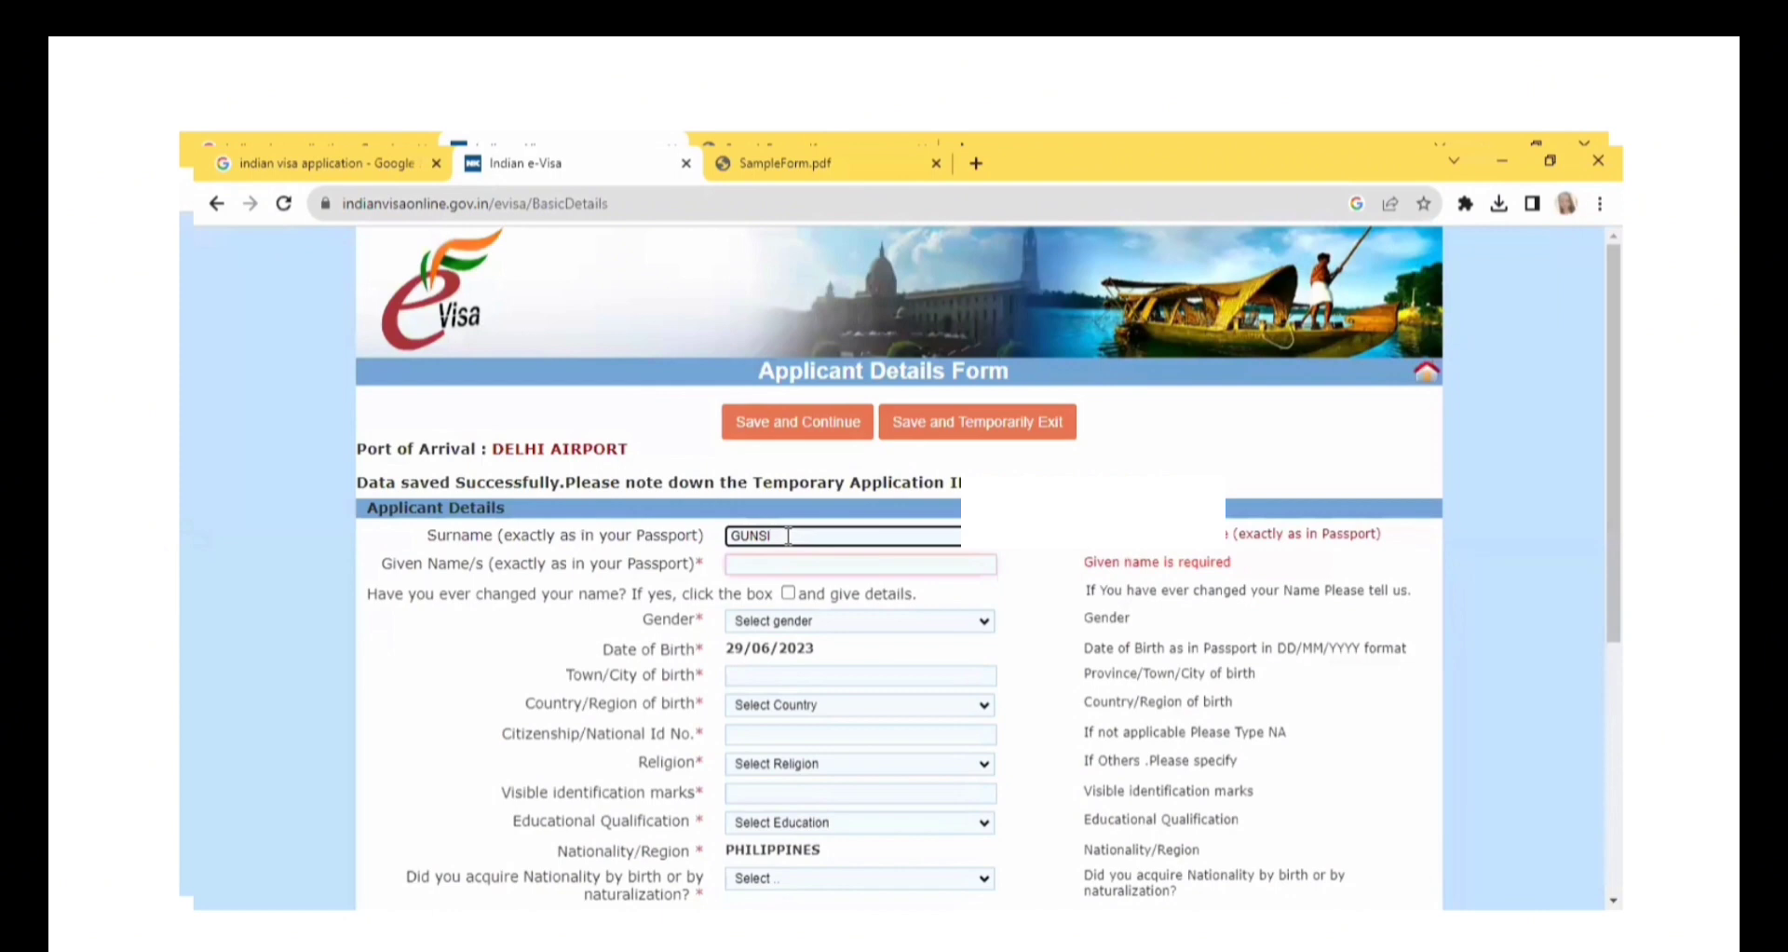
pyautogui.click(780, 564)
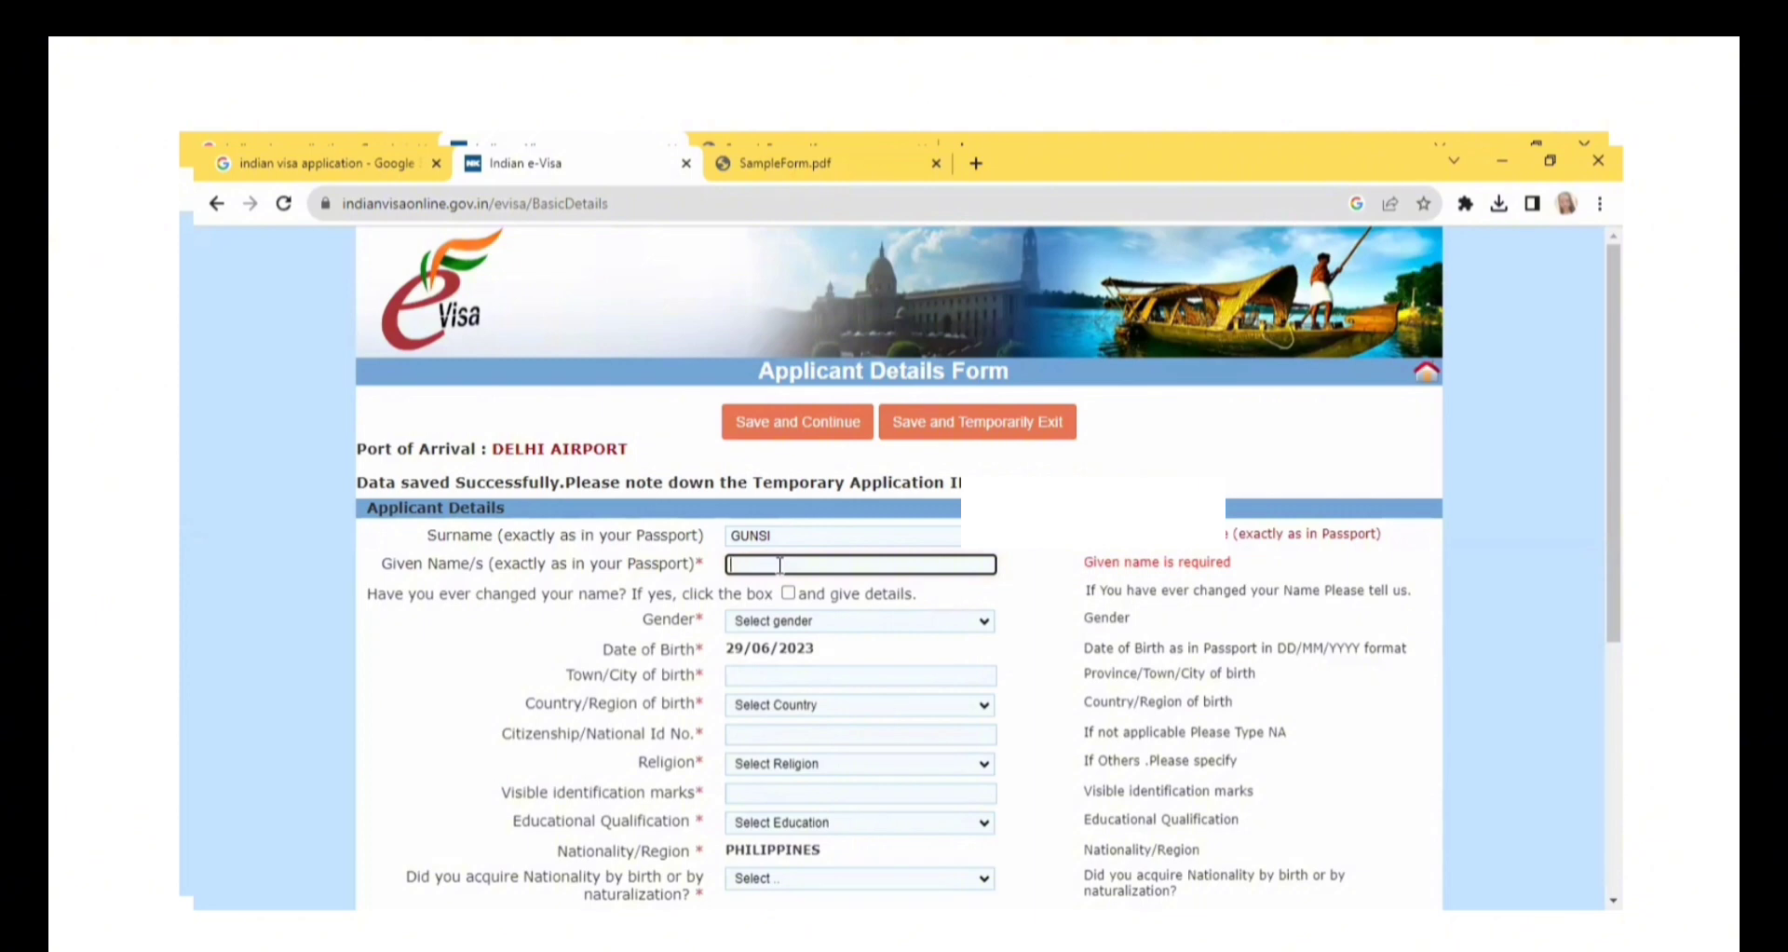
pyautogui.write('M')
# Set the applicant's gender to FEMALE and open the choices for the country of birth.
pyautogui.click(801, 621)
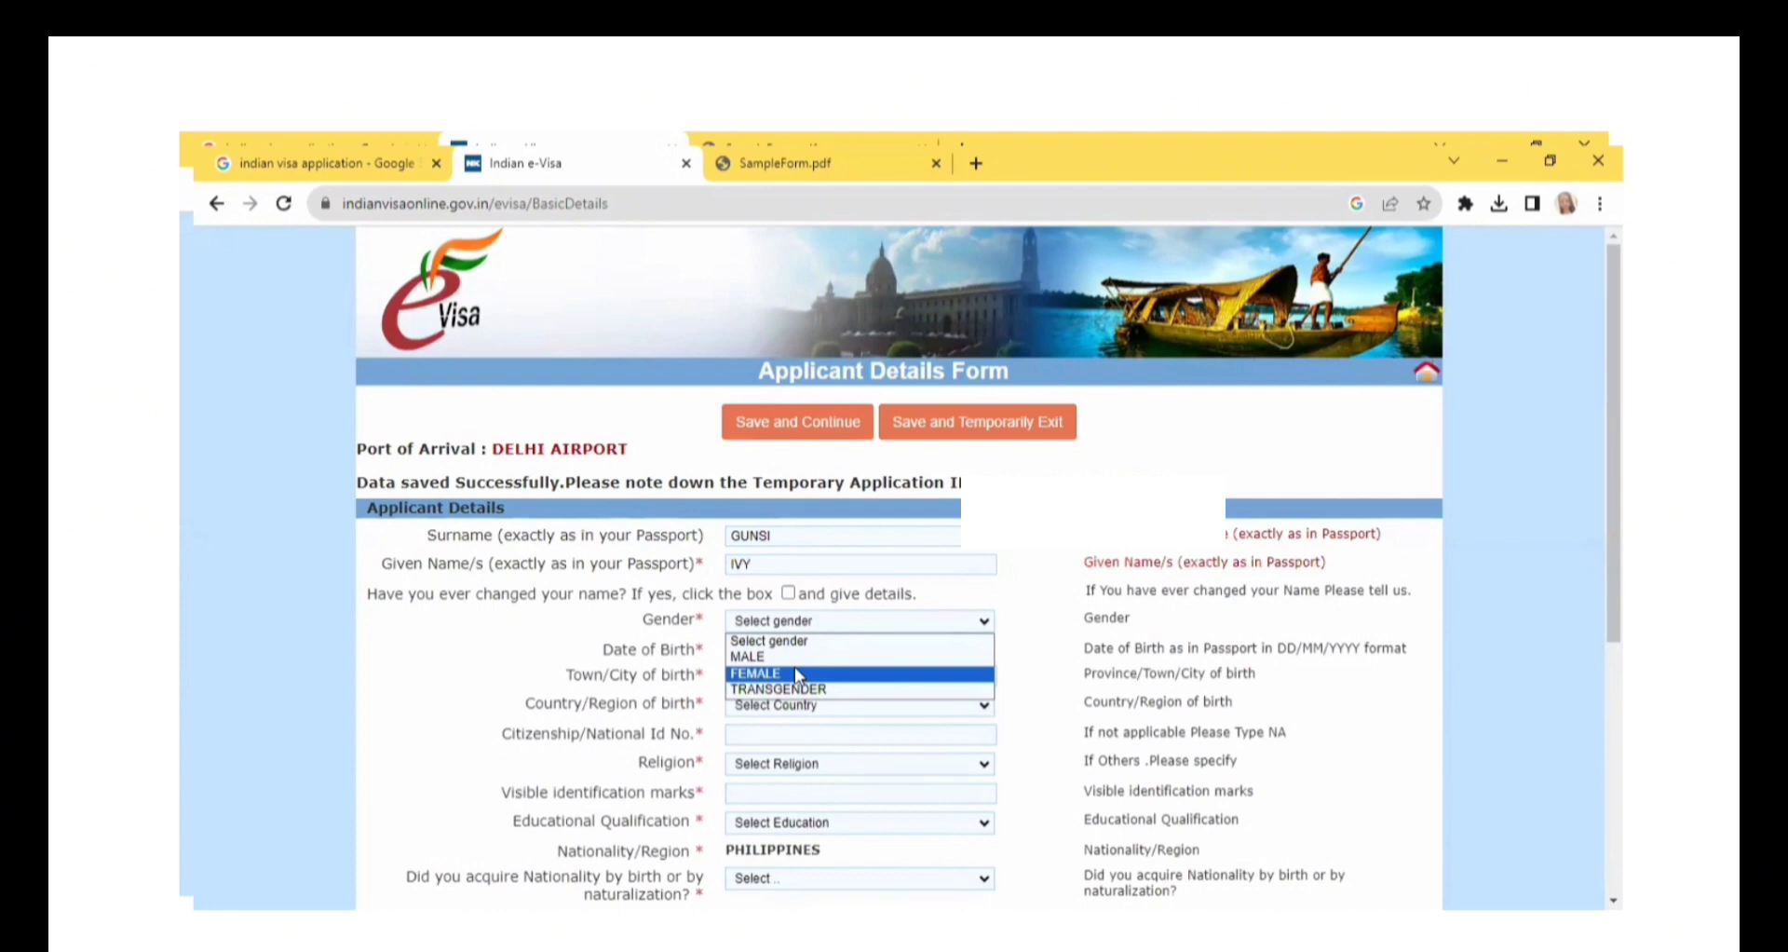
pyautogui.click(795, 673)
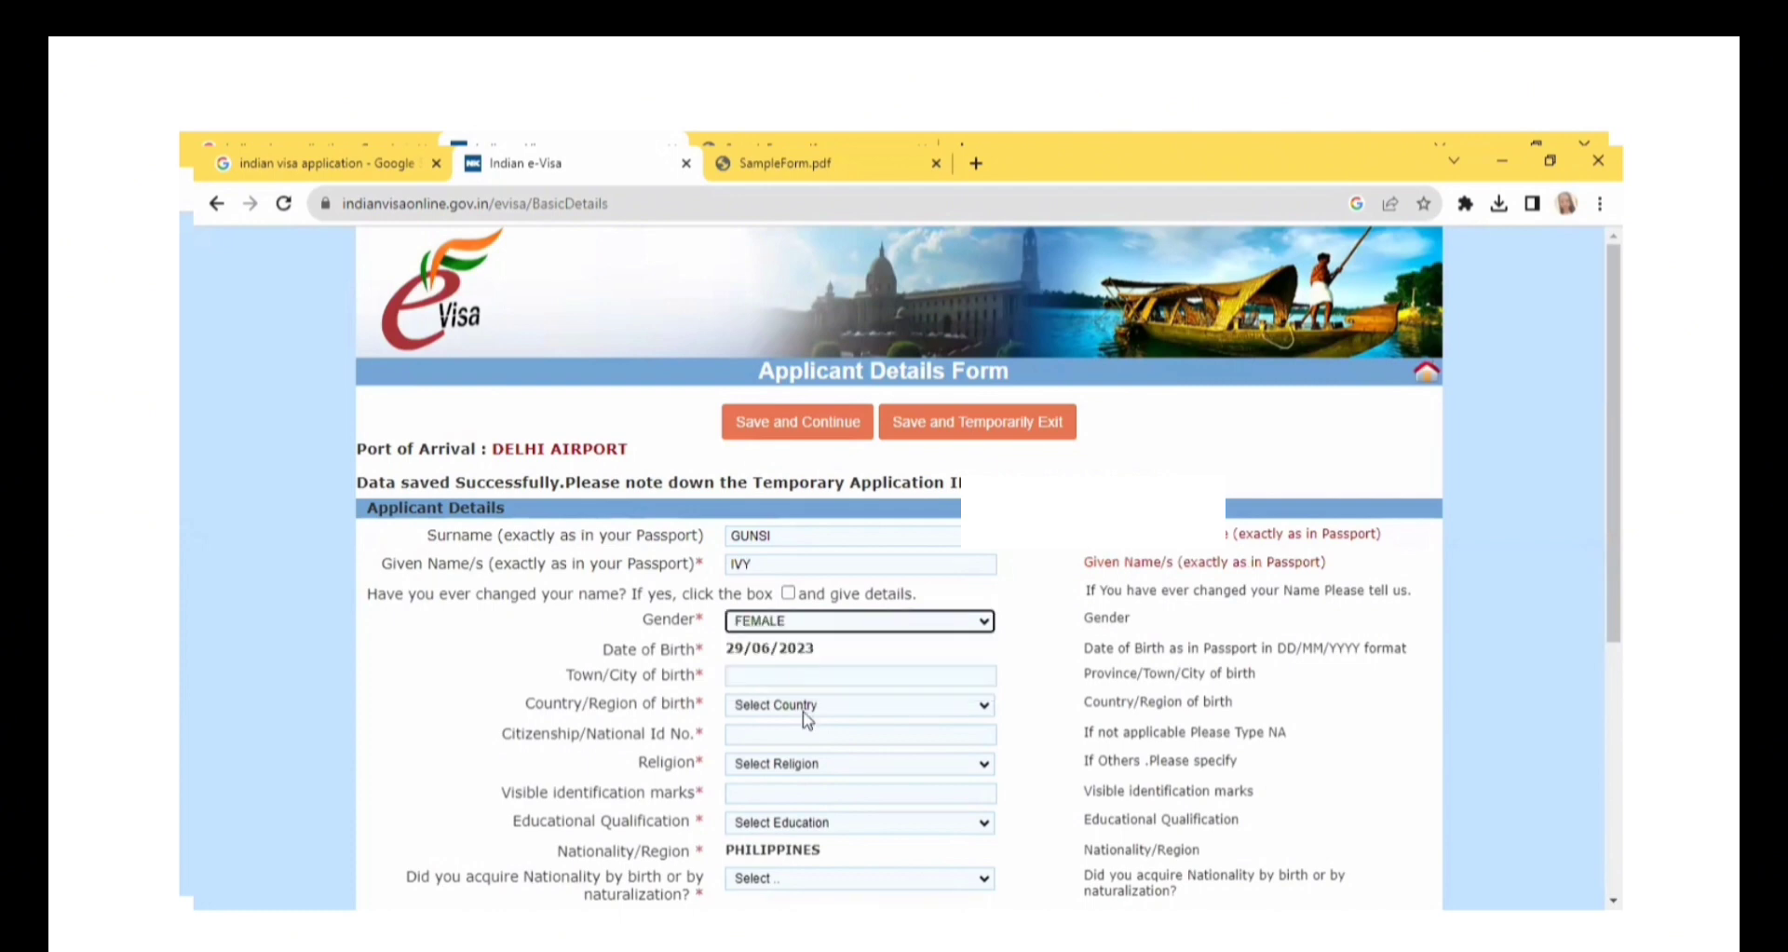
pyautogui.click(761, 677)
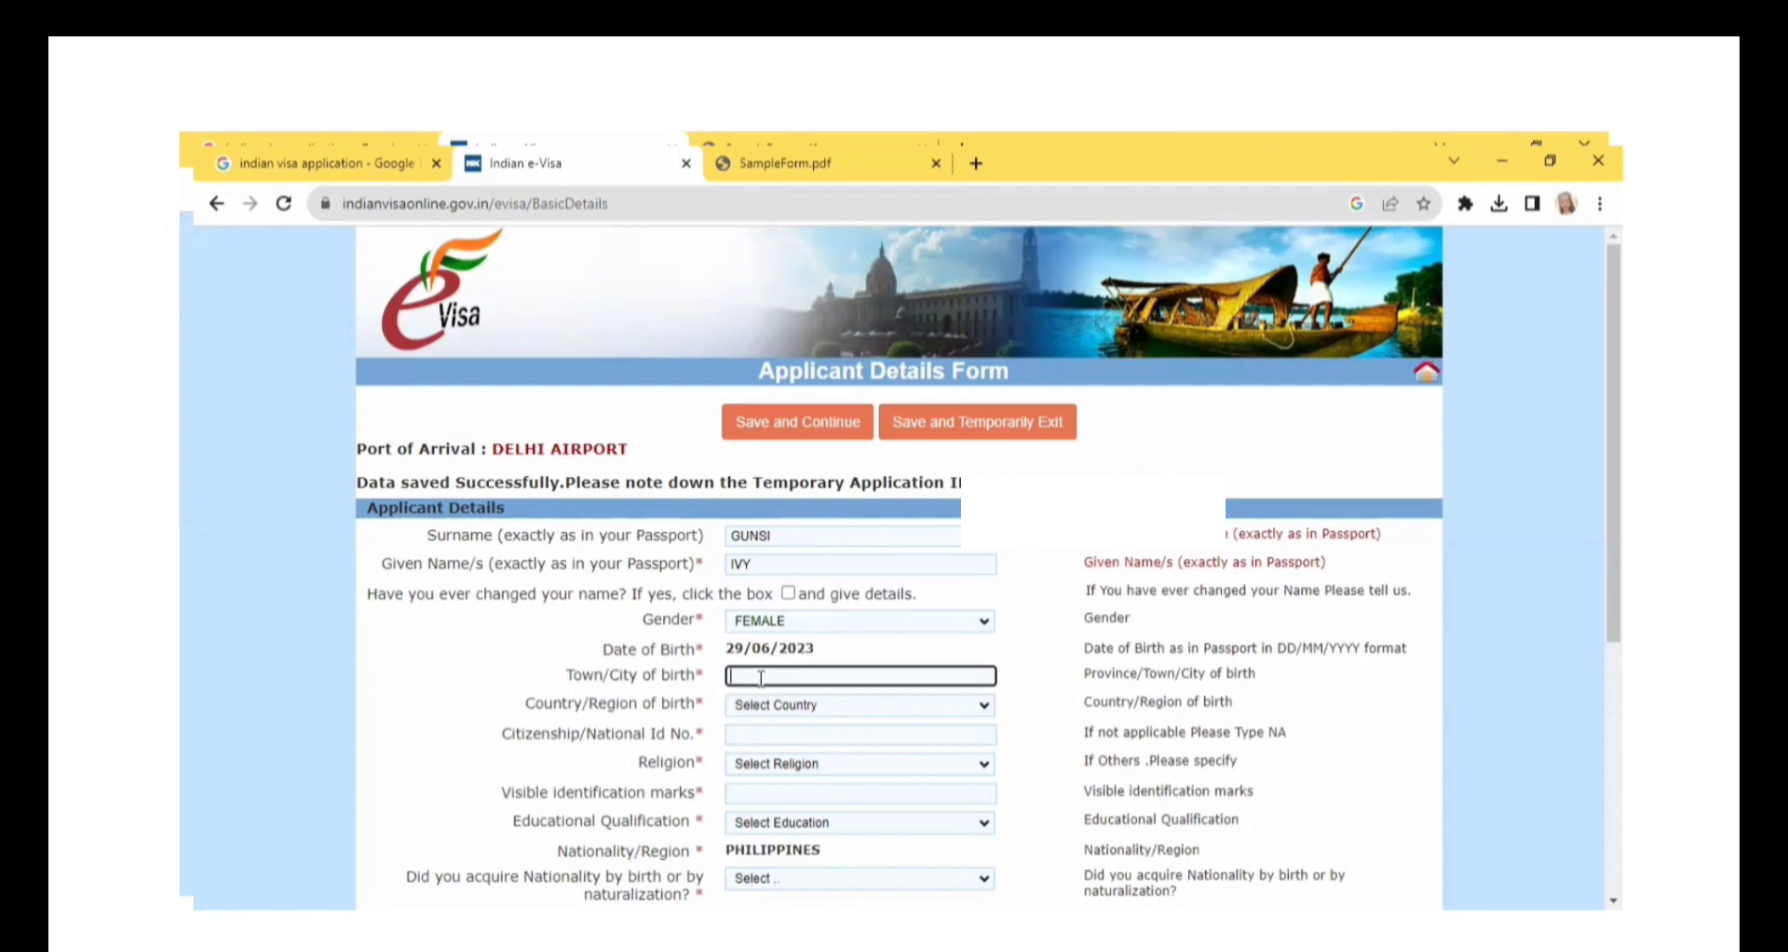
pyautogui.click(816, 706)
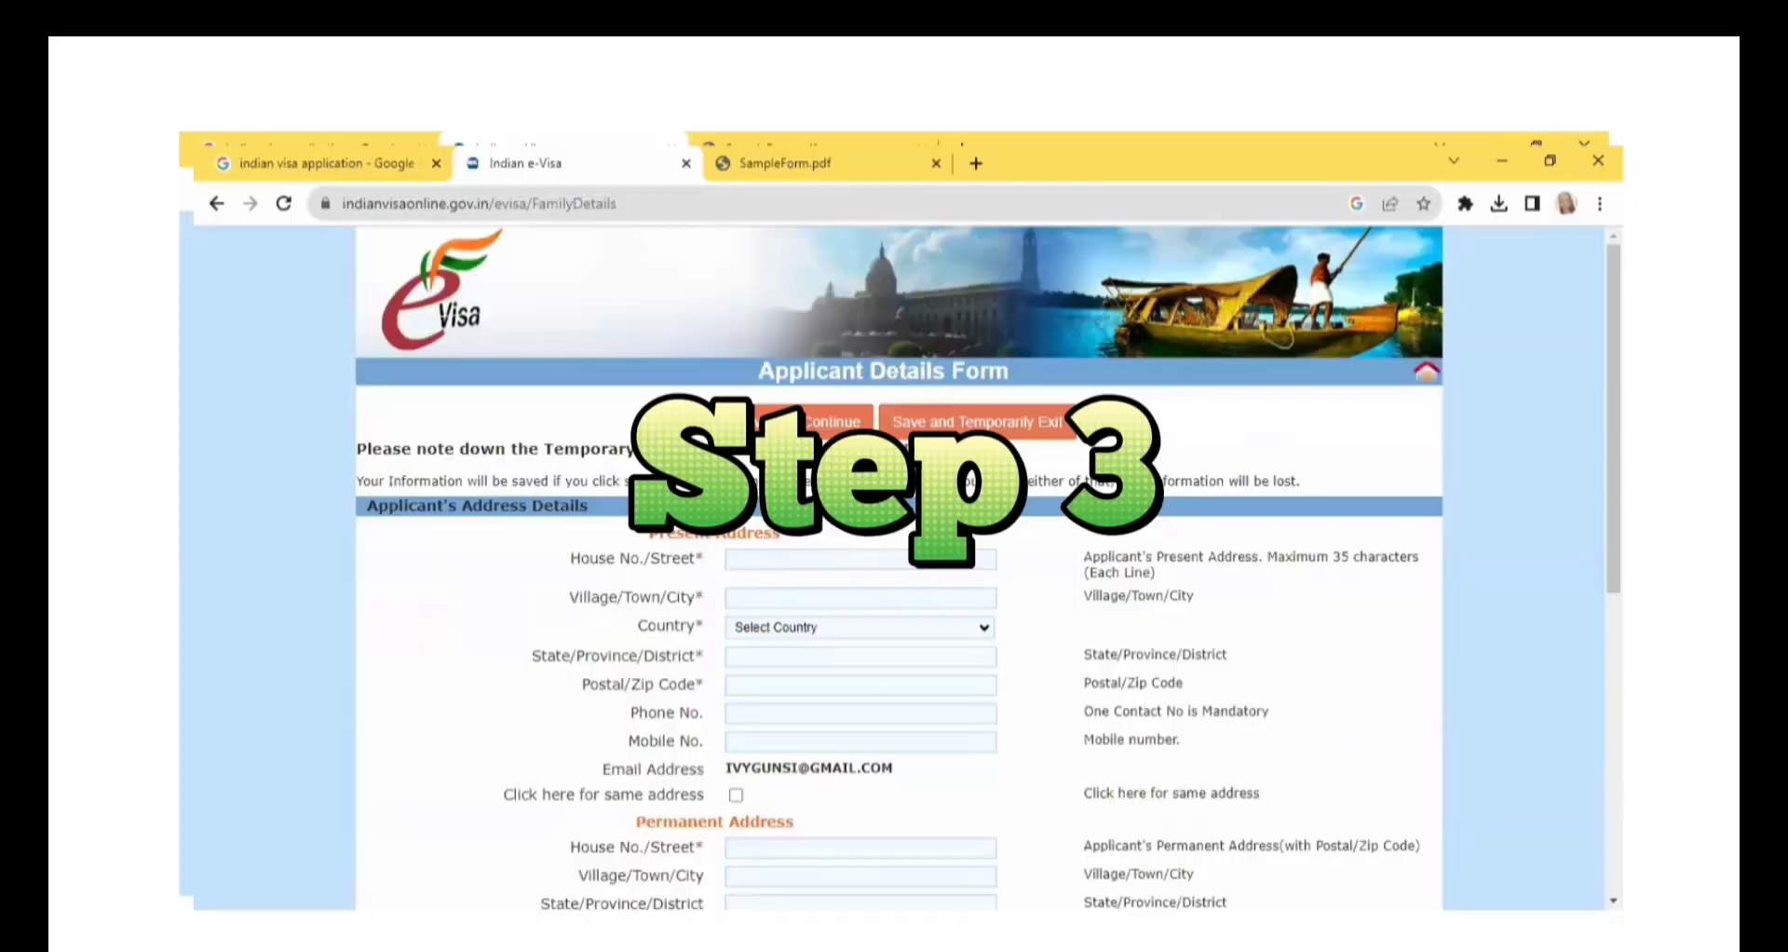
# Fill in the house number, street and city of the applicant's present address.
pyautogui.click(794, 560)
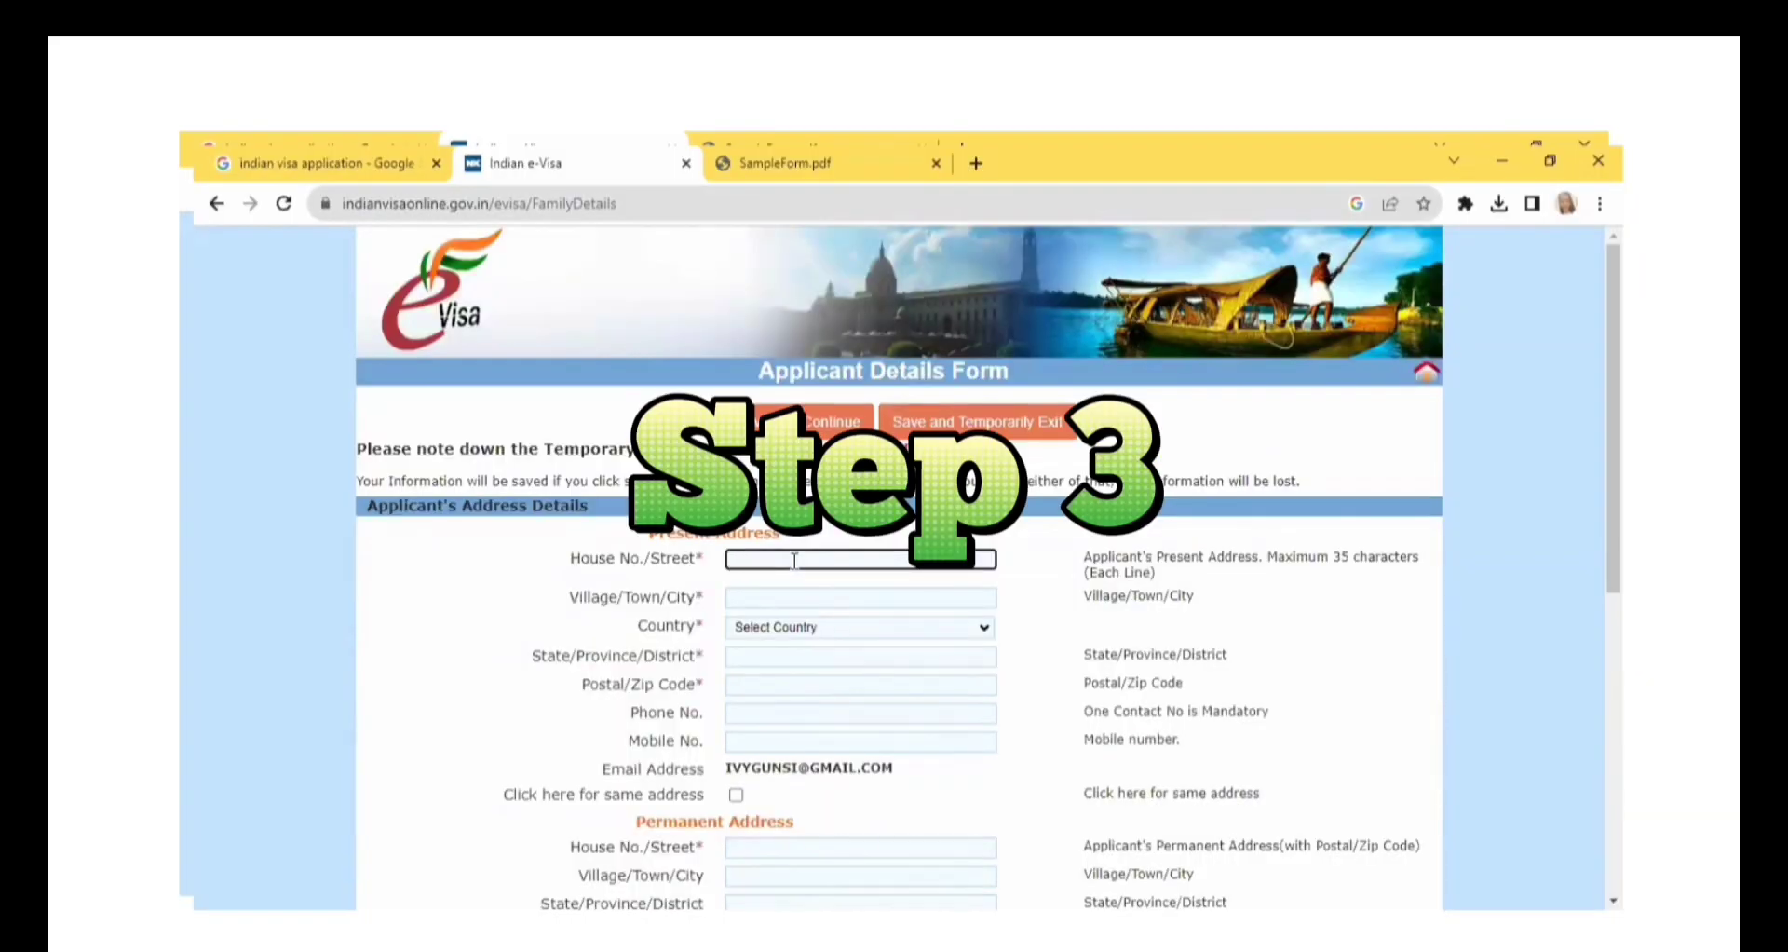
pyautogui.write('123 JOSE STREET')
pyautogui.click(796, 598)
pyautogui.write('MANILA')
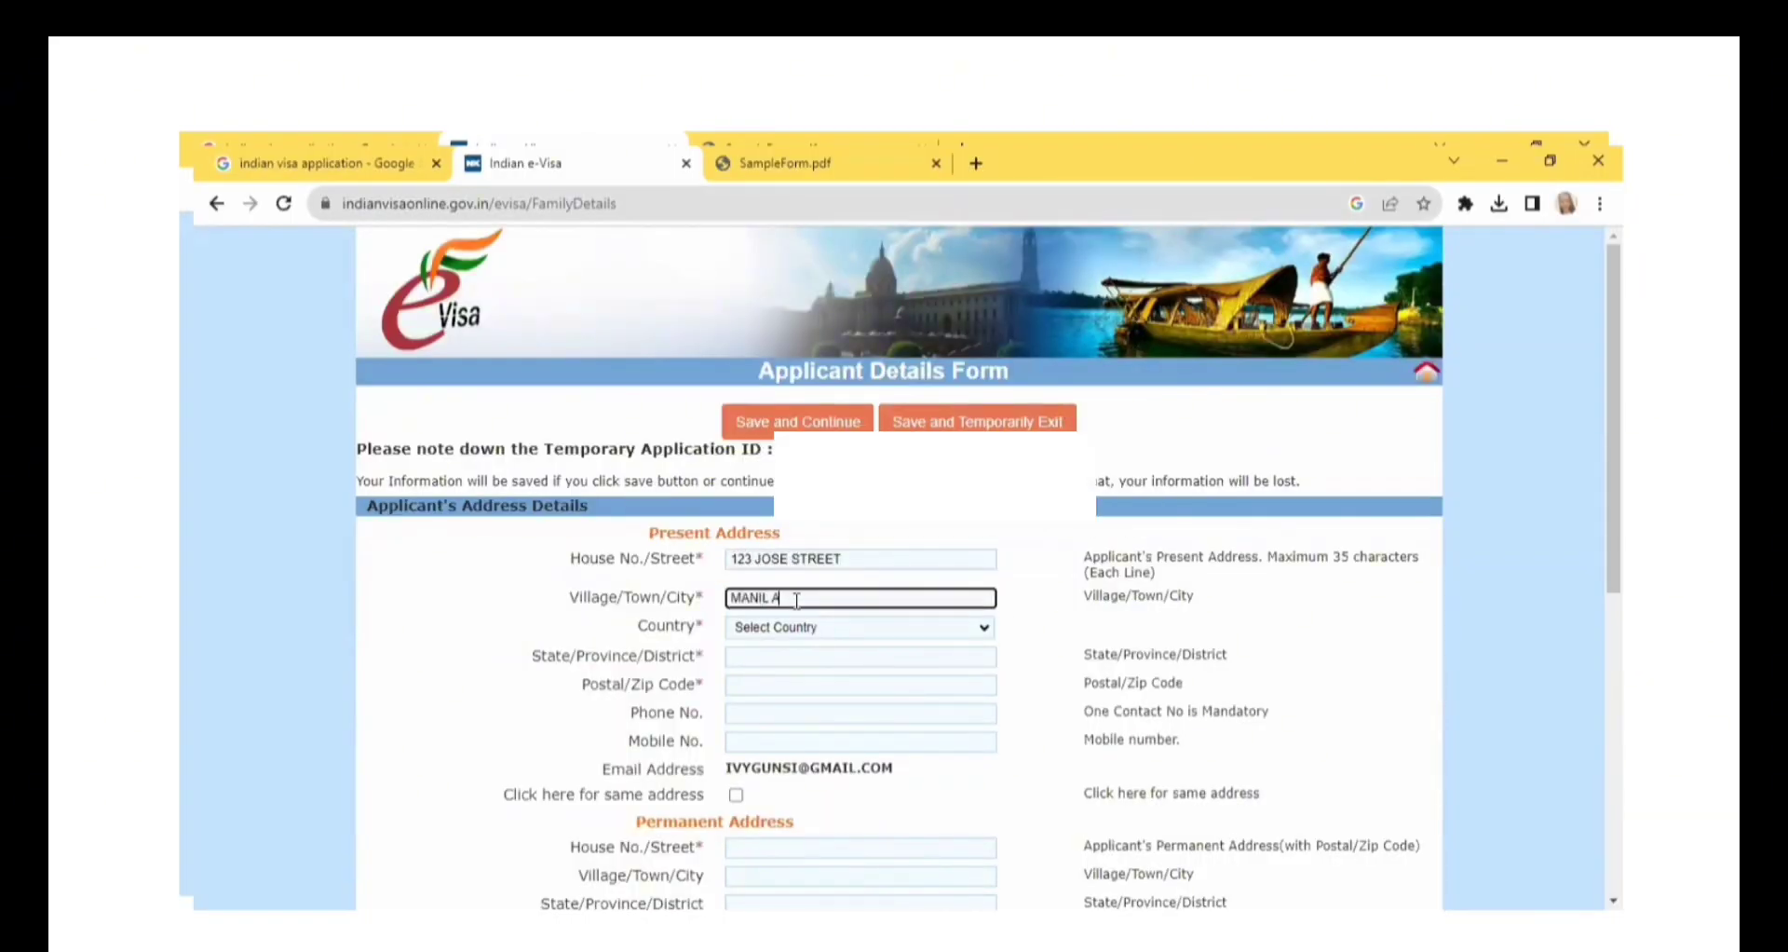
pyautogui.write(' VITY')
pyautogui.press('BackSpace')
pyautogui.press('BackSpace')
pyautogui.press('BackSpace')
pyautogui.press('BackSpace')
pyautogui.write('CITY')
# Set the present address's country to PHILIPPINES and fill in its state or province.
pyautogui.click(799, 629)
pyautogui.press('p')
pyautogui.press('p')
pyautogui.press('p')
pyautogui.press('p')
pyautogui.press('p')
pyautogui.press('p')
pyautogui.press('p')
pyautogui.press('p')
pyautogui.press('p')
pyautogui.press('p')
pyautogui.press('p')
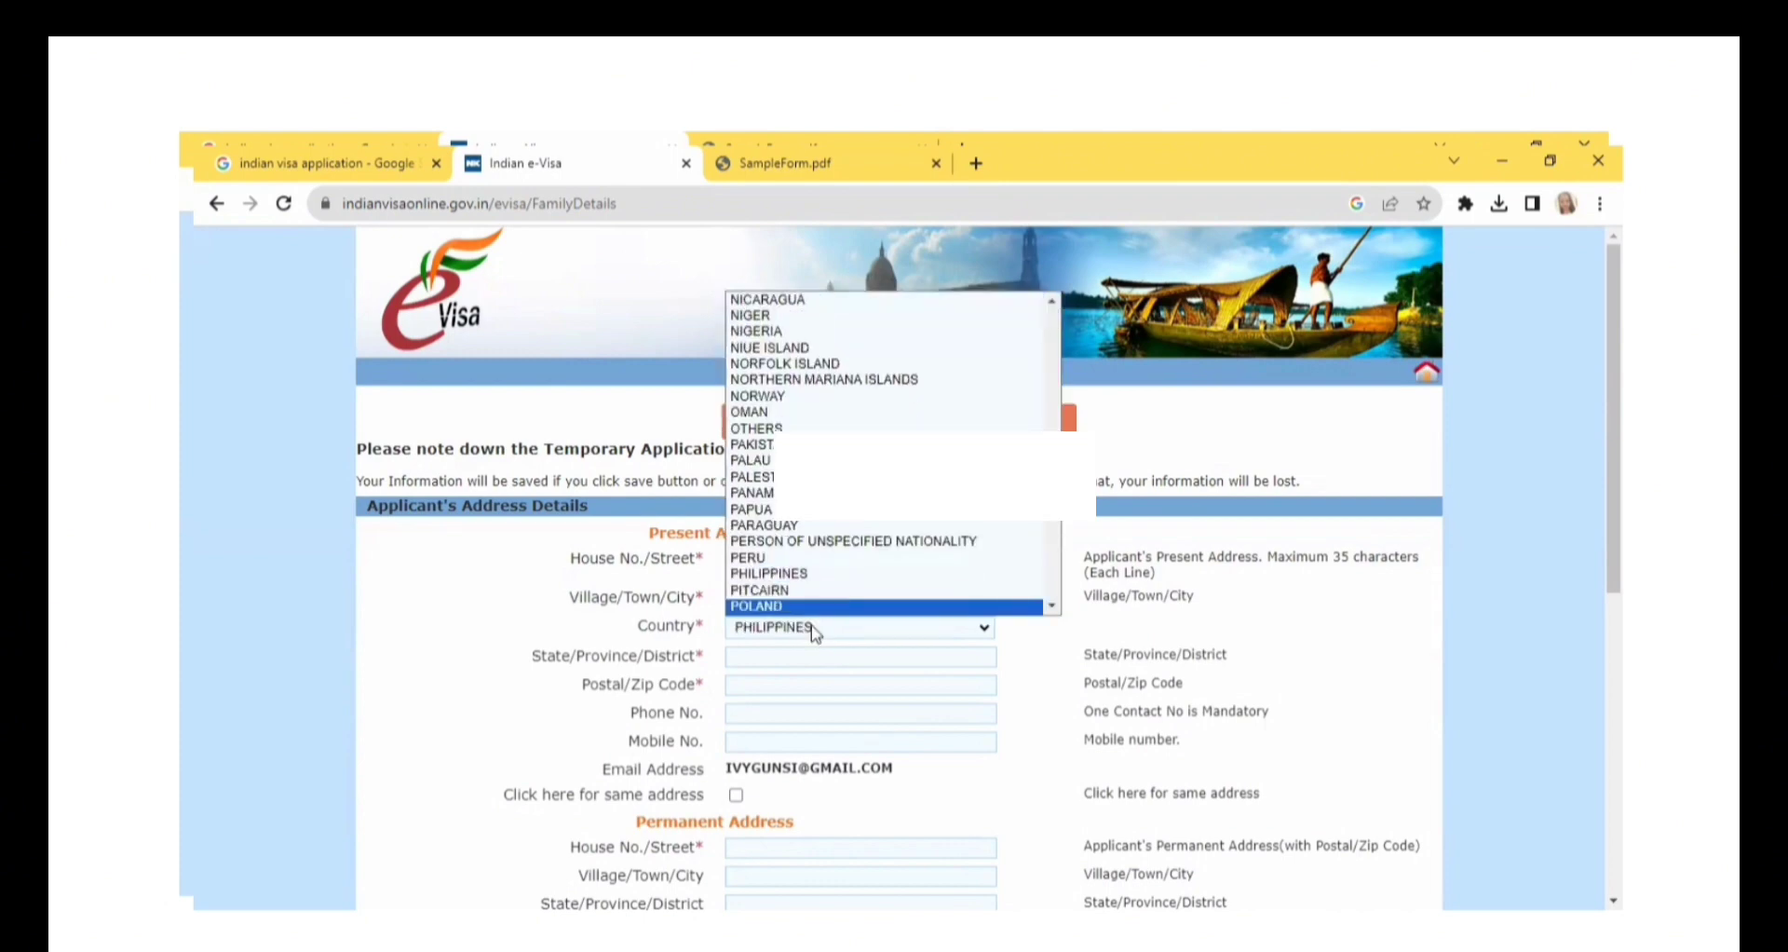
pyautogui.click(801, 654)
pyautogui.write('MANILA')
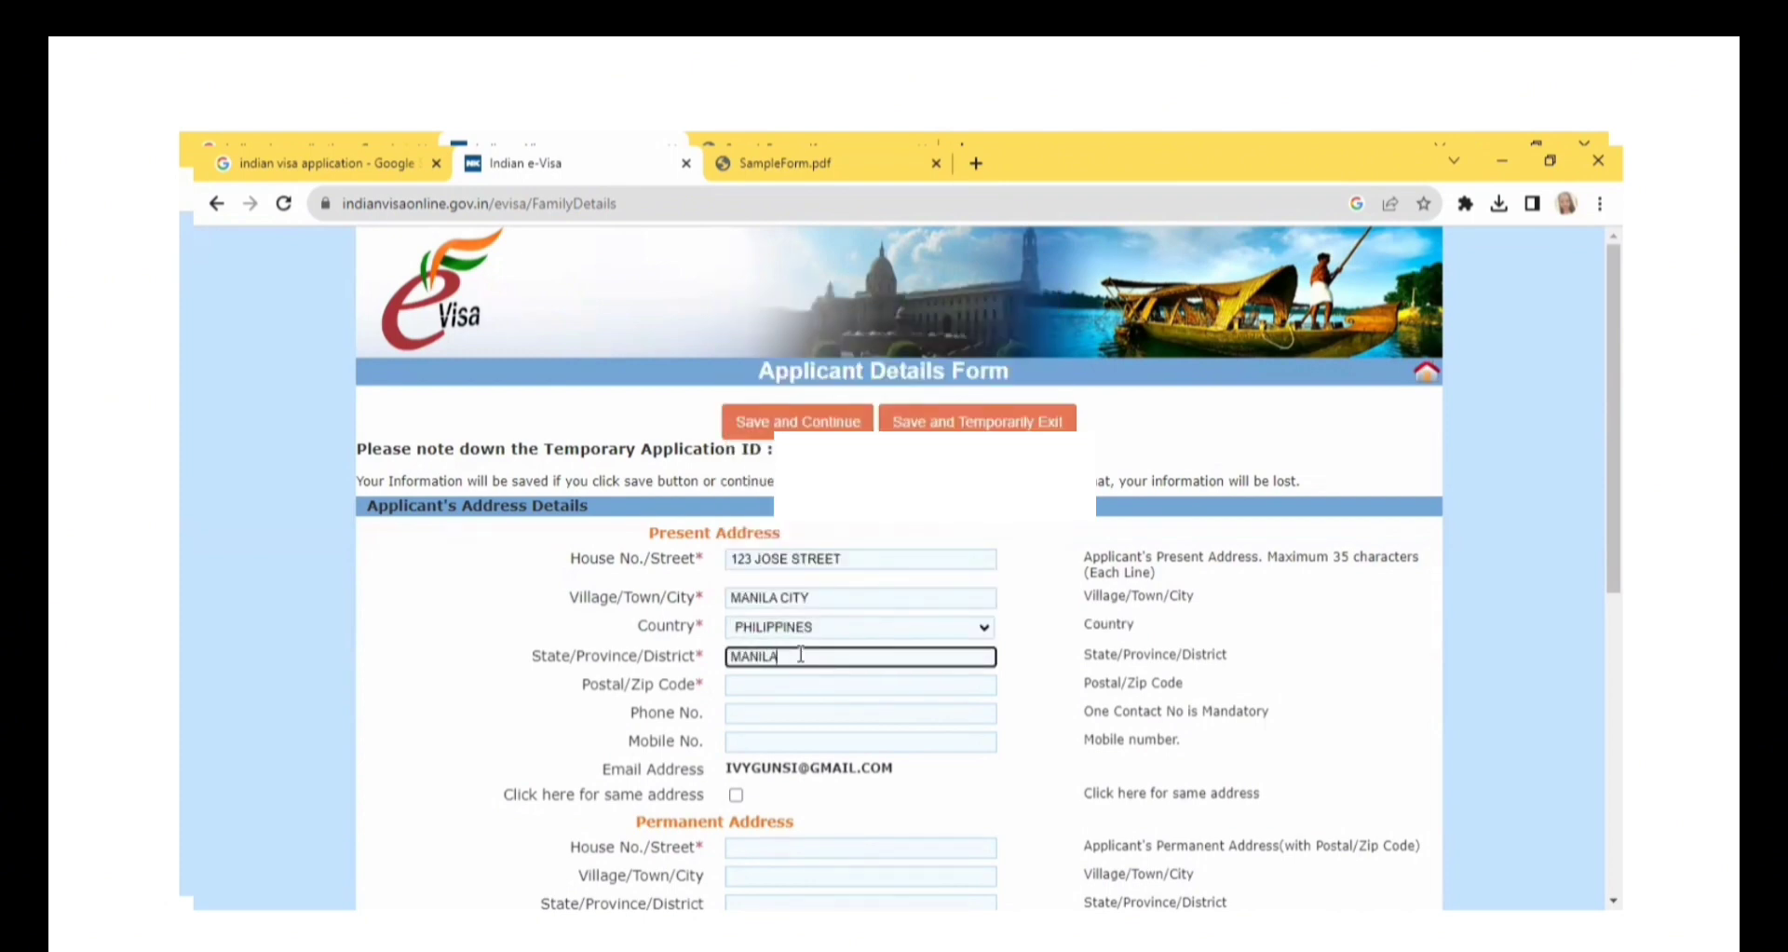
pyautogui.press('BackSpace')
pyautogui.press('BackSpace')
pyautogui.press('BackSpace')
pyautogui.press('BackSpace')
pyautogui.press('BackSpace')
pyautogui.press('BackSpace')
pyautogui.write('METRO')
pyautogui.press('BackSpace')
pyautogui.press('BackSpace')
pyautogui.press('BackSpace')
pyautogui.press('BackSpace')
pyautogui.press('BackSpace')
pyautogui.write('NATIONAL CAPITAL REGION')
# Complete the present address with the postal code and phone number, and reuse it as the permanent address.
pyautogui.click(801, 687)
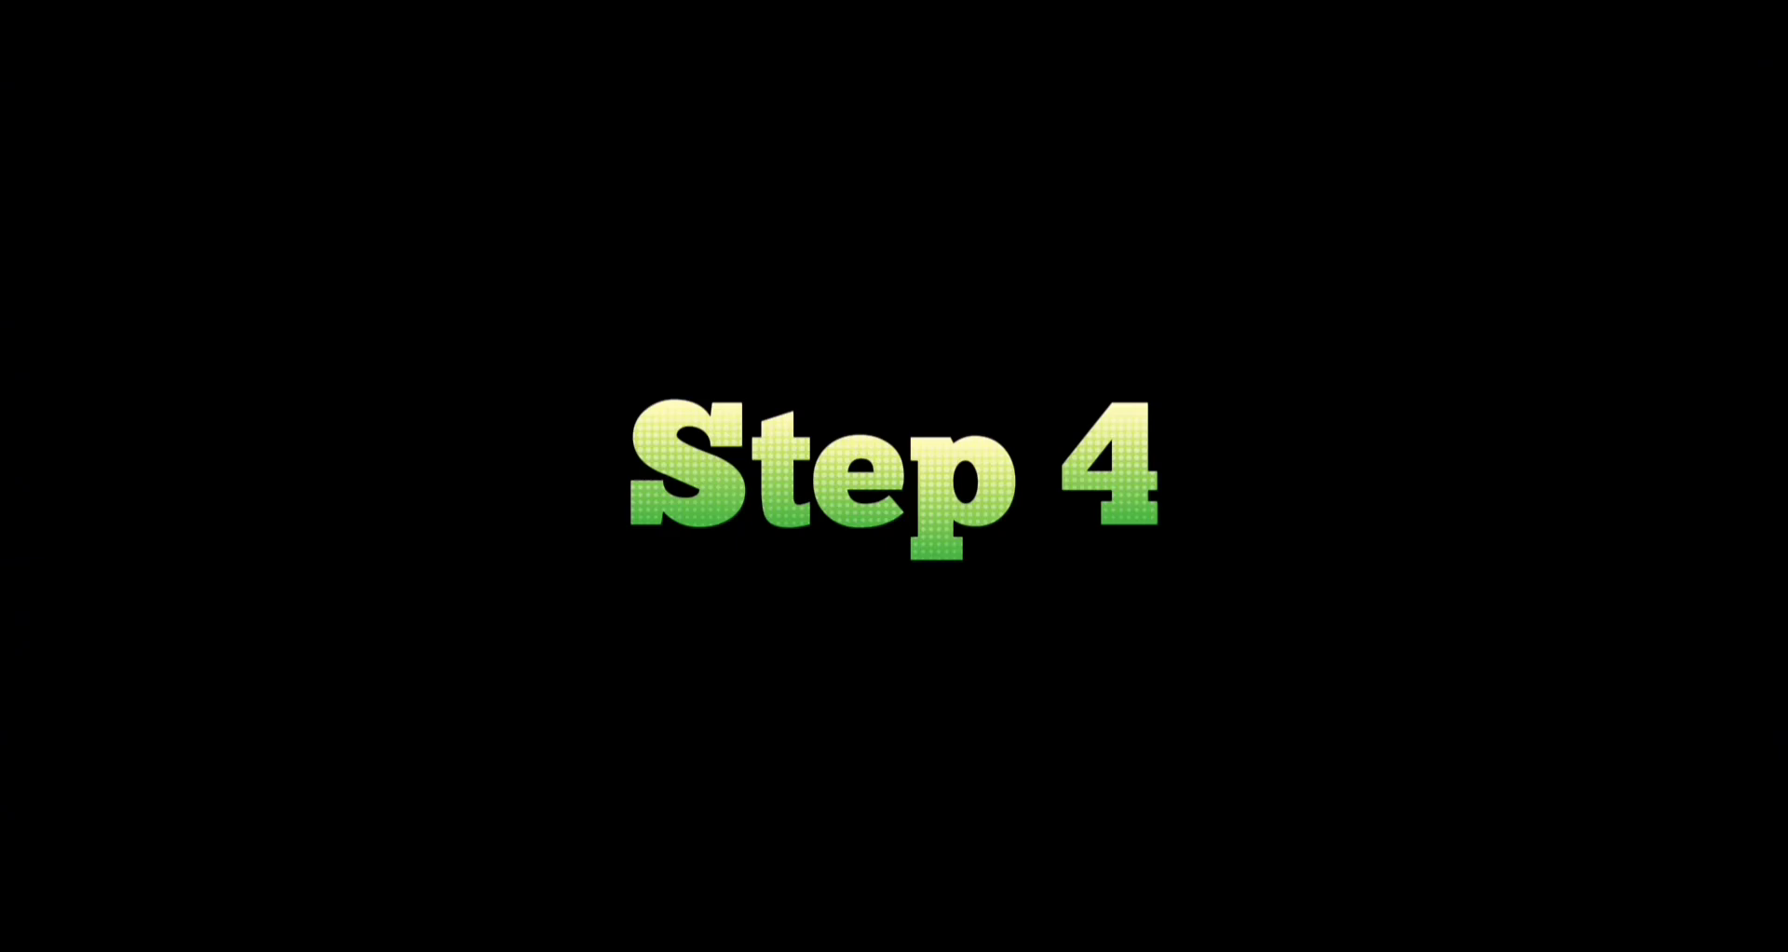
pyautogui.write('1002')
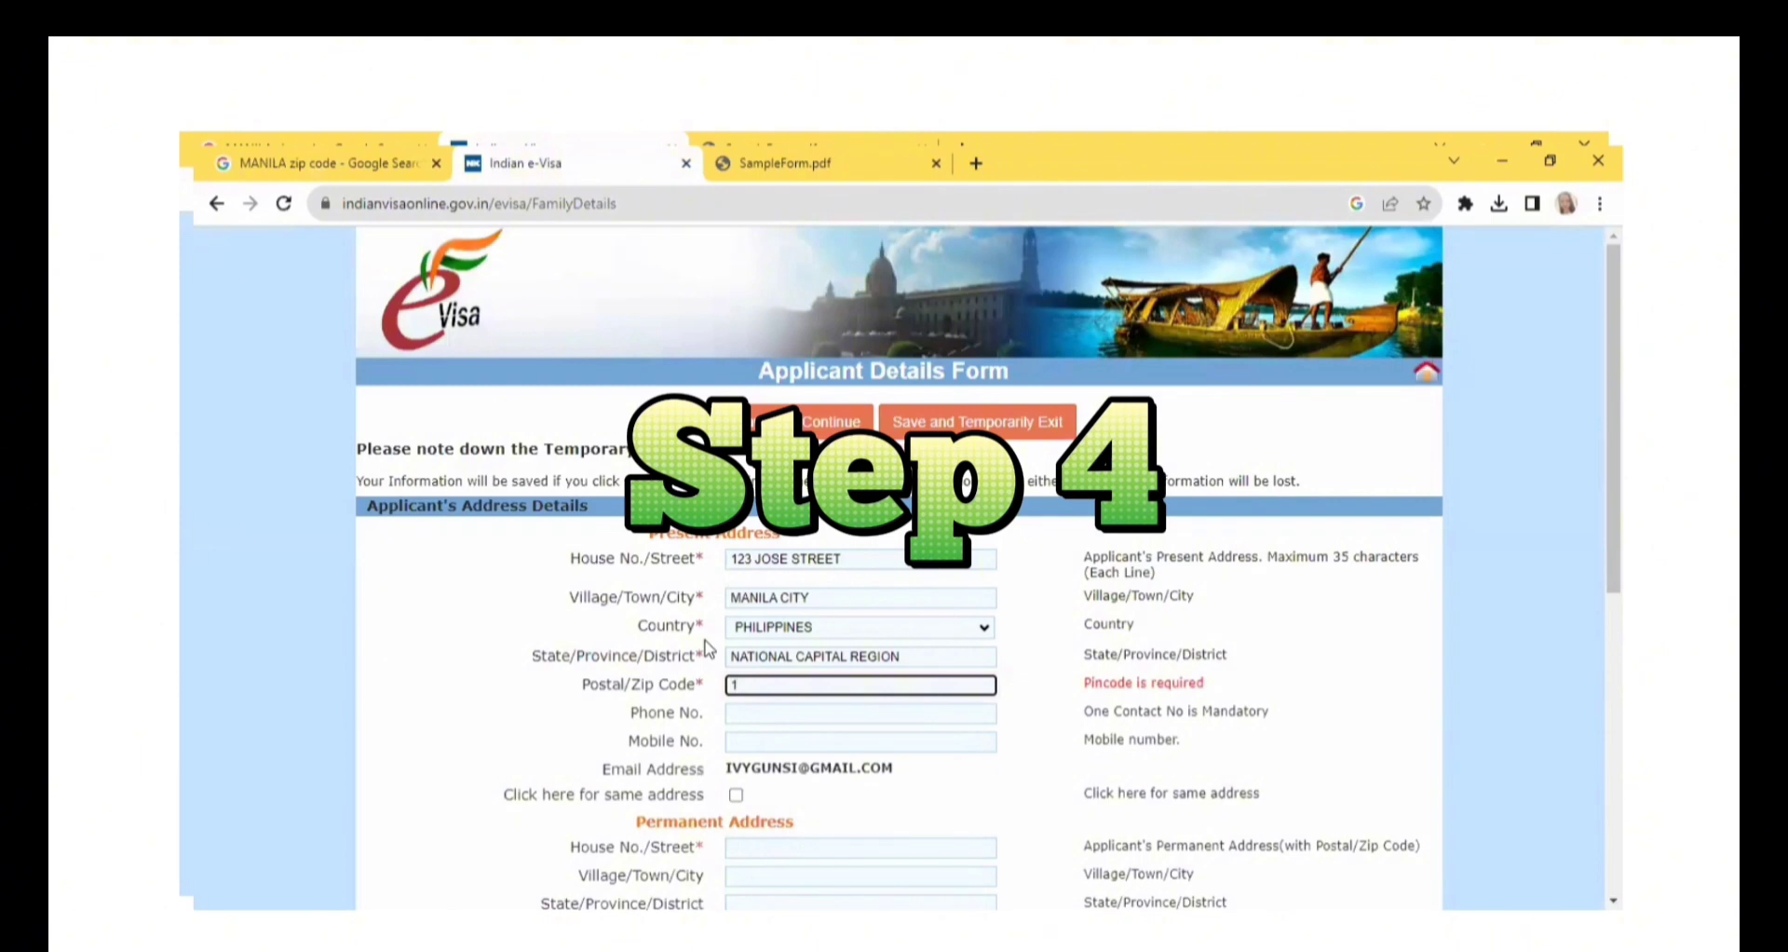
pyautogui.click(749, 713)
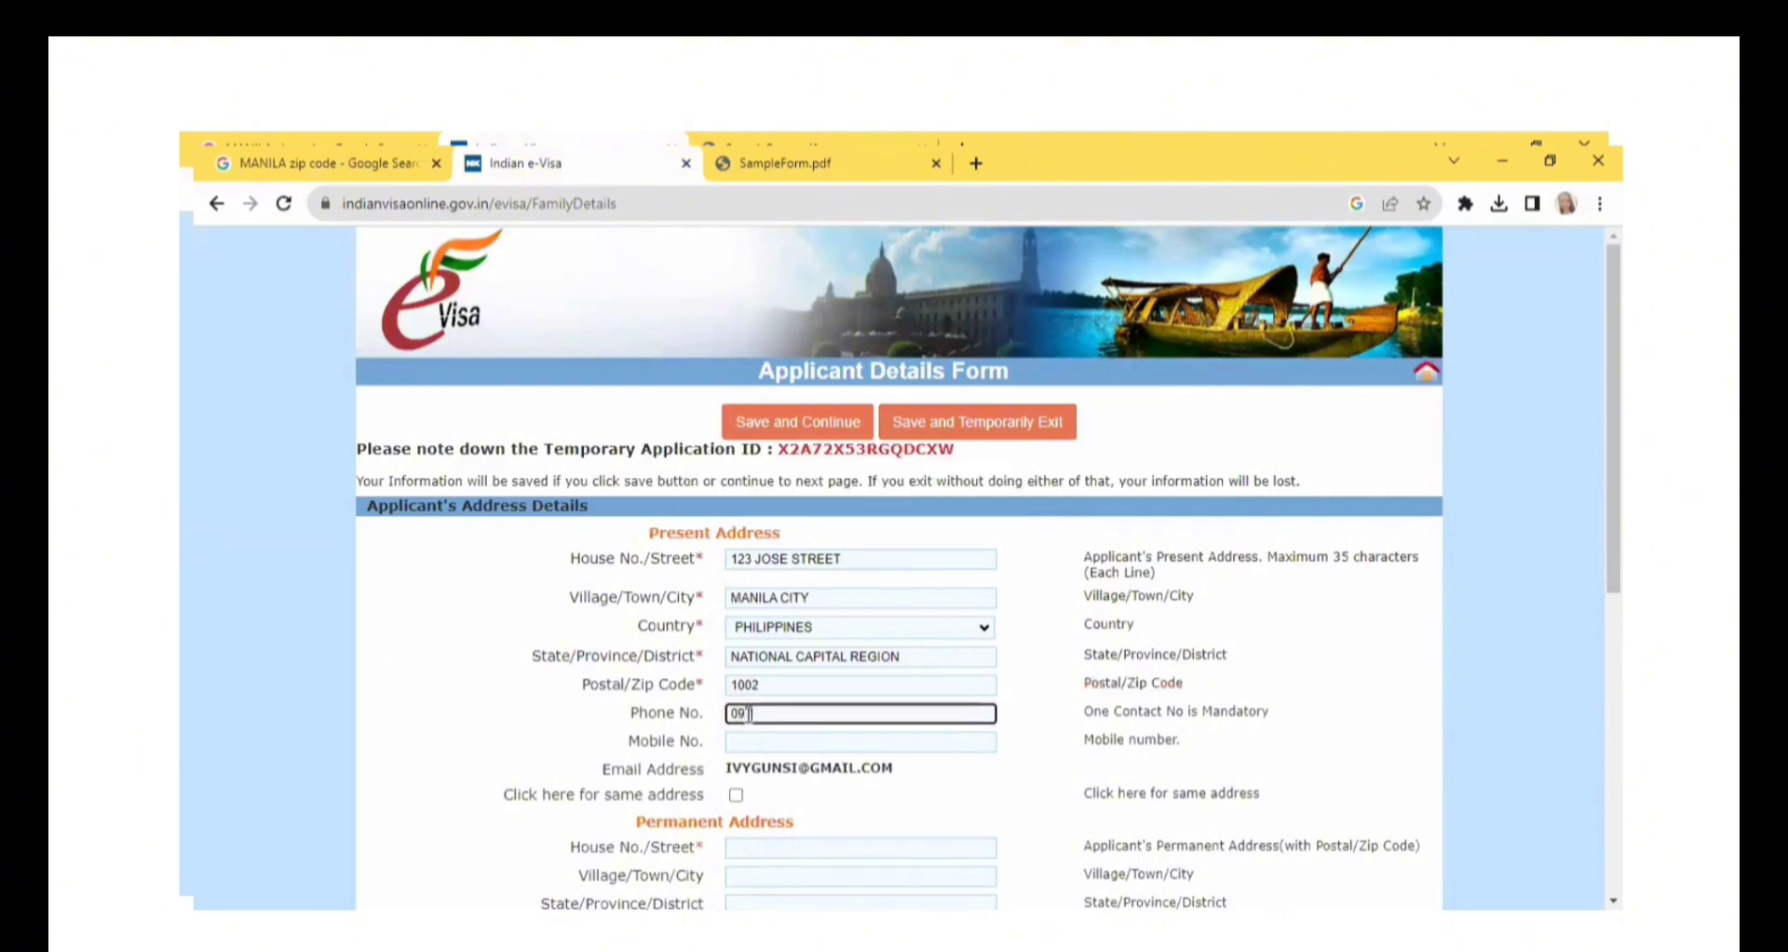
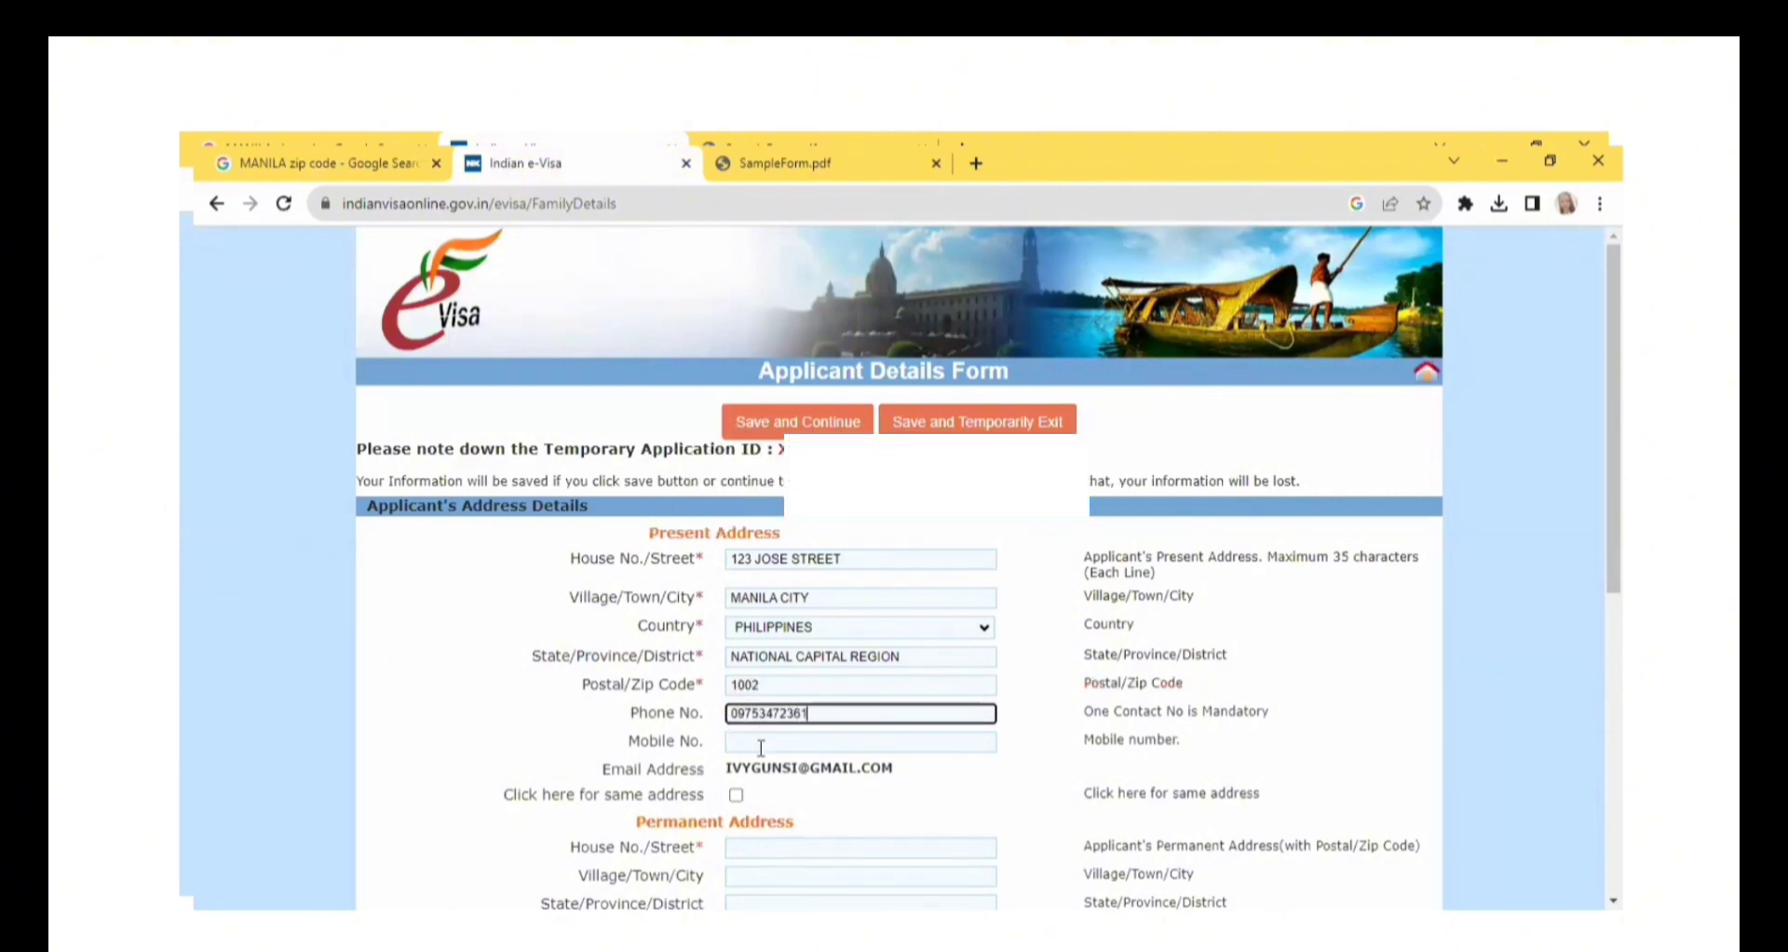
pyautogui.click(735, 794)
# Fill in the father's full name in the family details.
pyautogui.scroll(-4, 1253, 734)
pyautogui.click(794, 631)
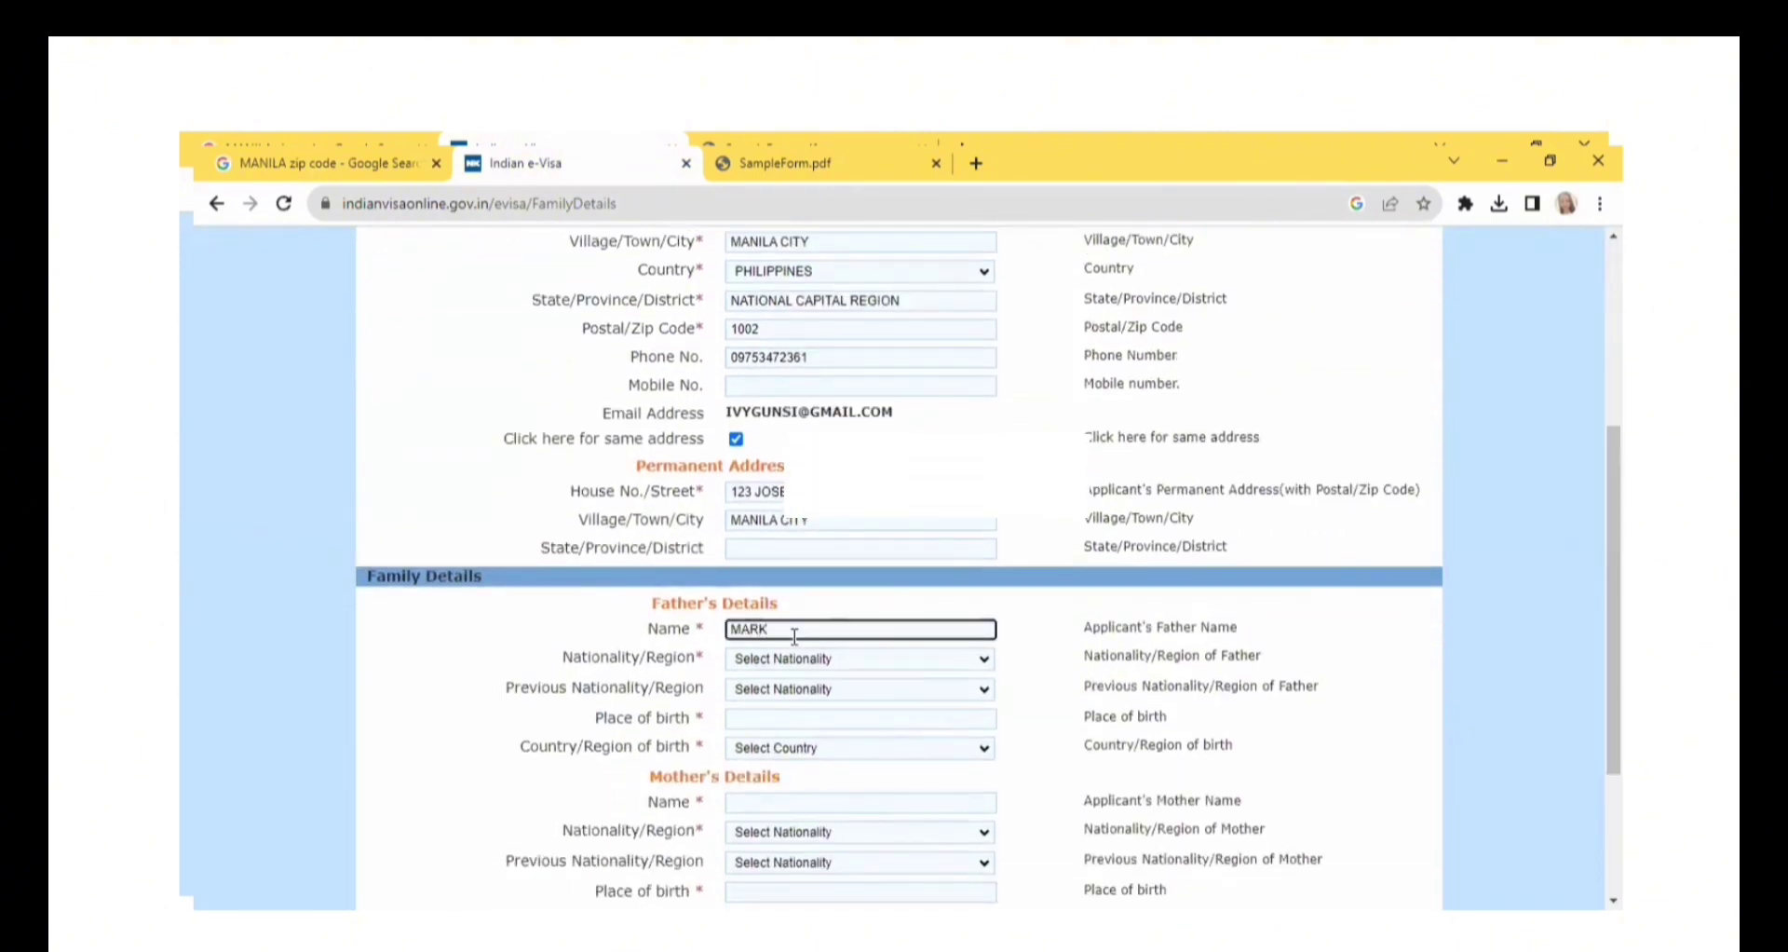
# Set both the father's nationality and his previous nationality to PHILIPPINES.
pyautogui.click(792, 658)
pyautogui.write('ph')
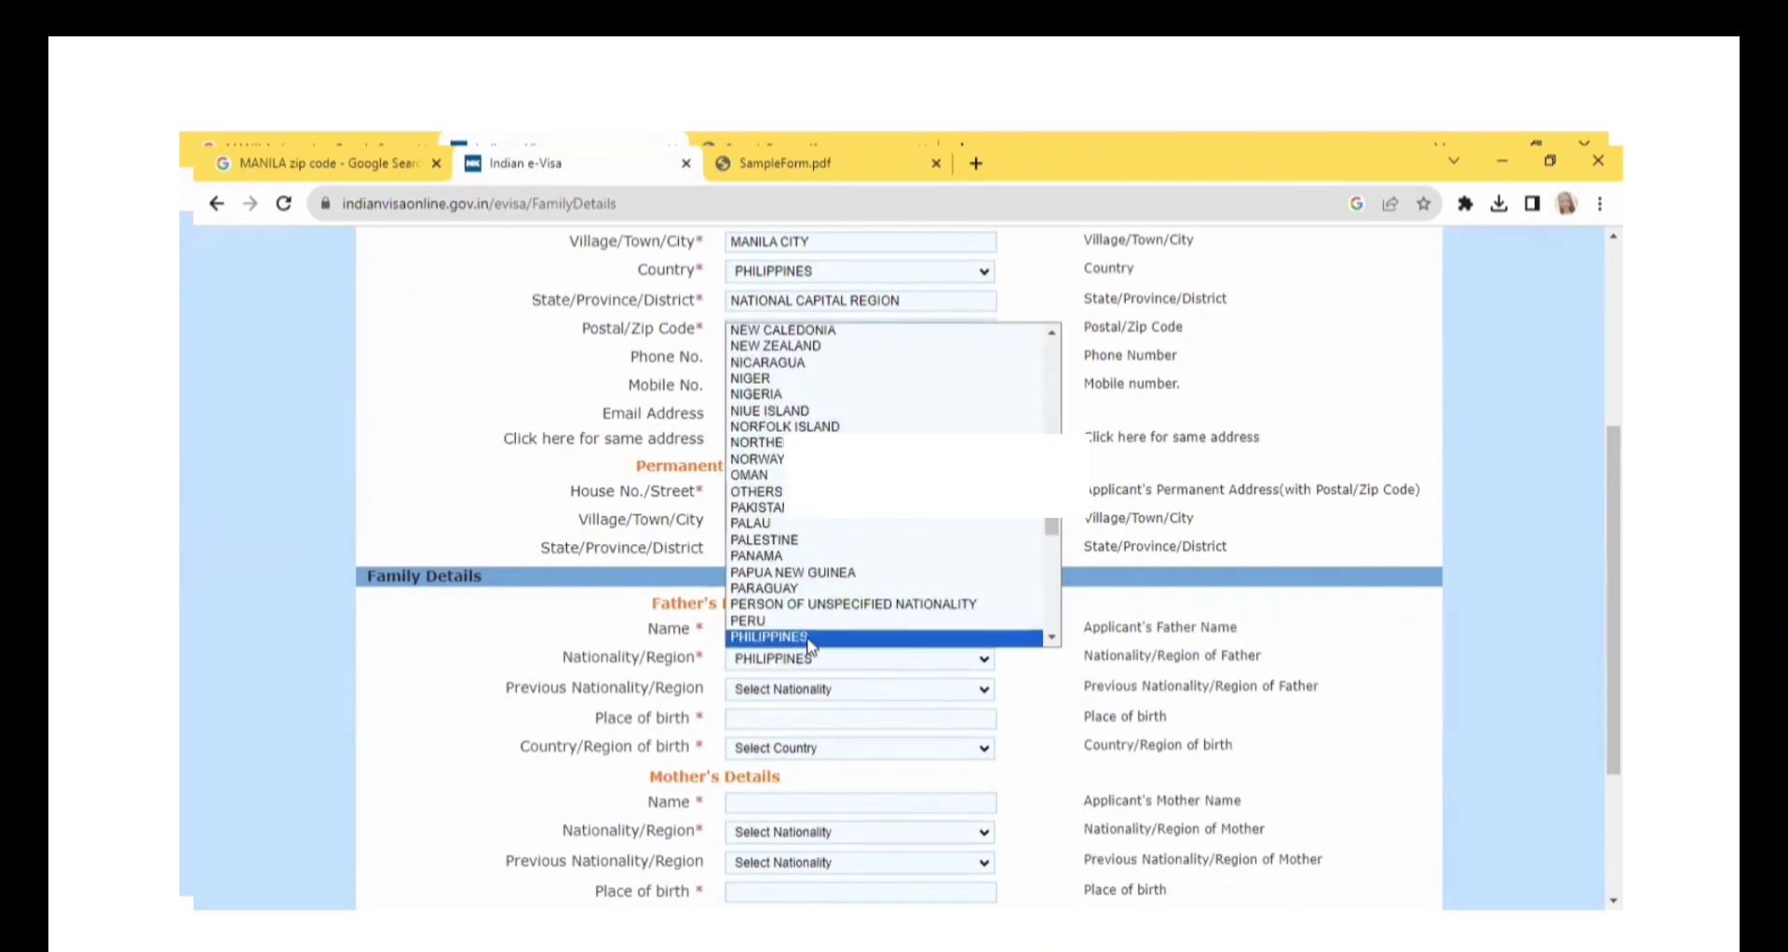
pyautogui.click(810, 640)
pyautogui.click(809, 691)
pyautogui.write('ph')
pyautogui.click(810, 636)
# Set the father's place of birth to MANILA PHILIPPINES and his country of birth to PHILIPPINES.
pyautogui.click(784, 719)
pyautogui.write('MANILA')
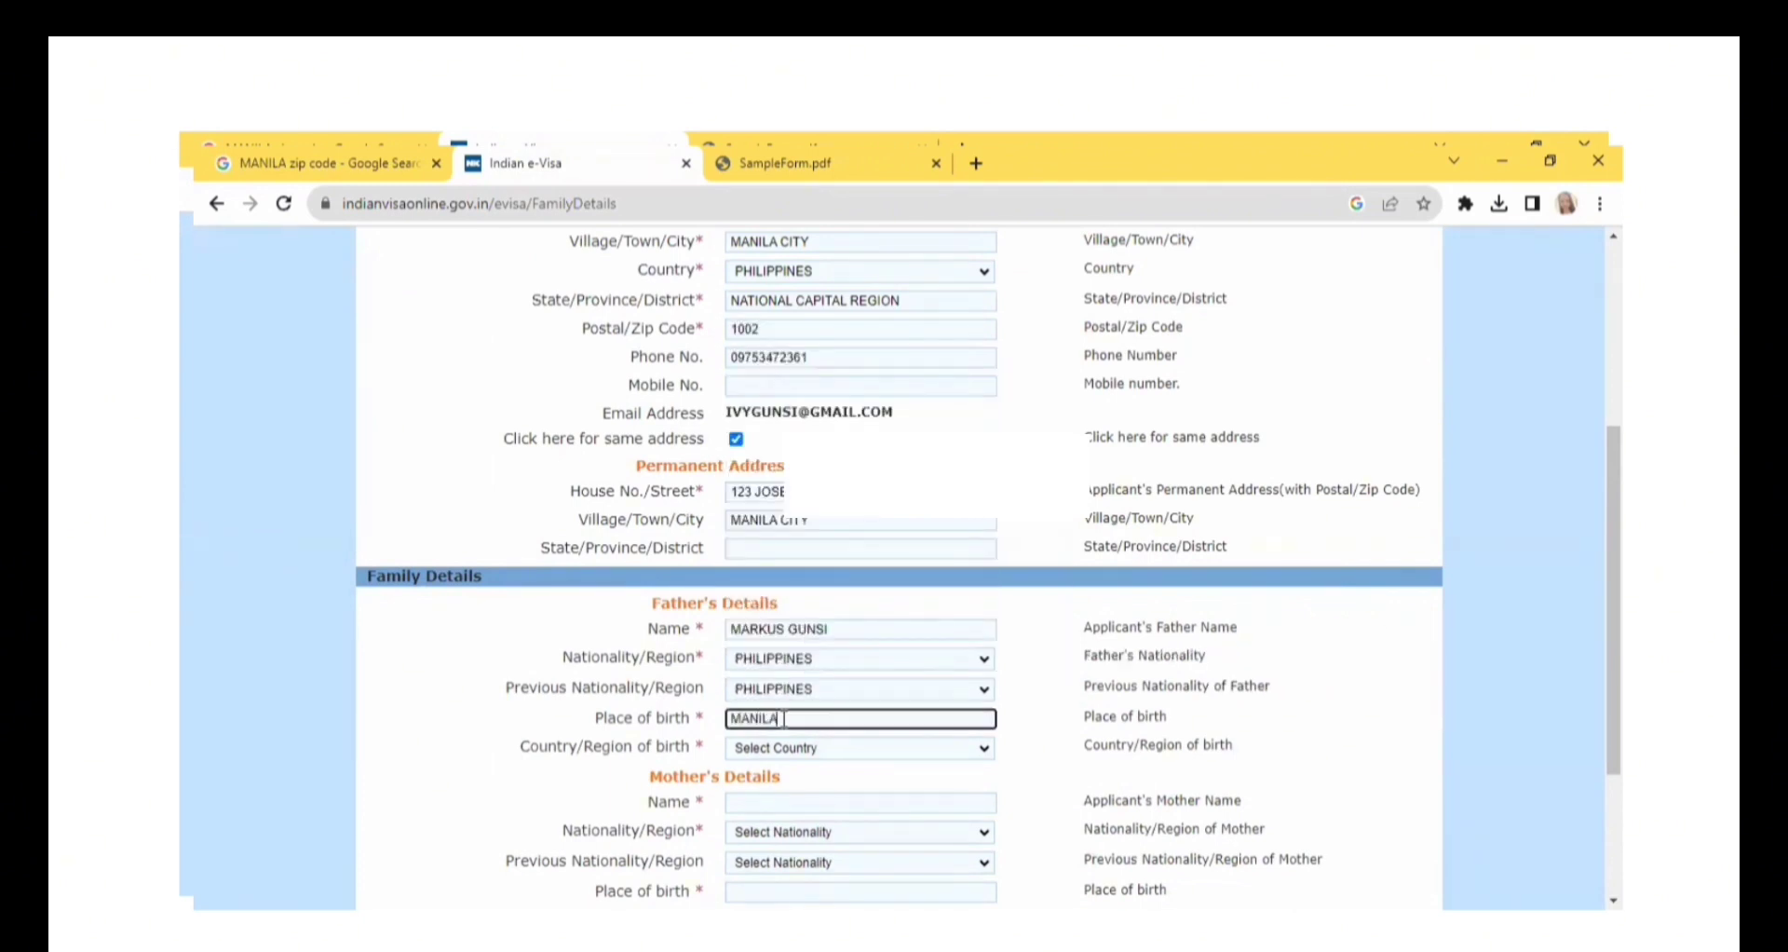
pyautogui.write(', PHILIPPINES')
pyautogui.click(818, 749)
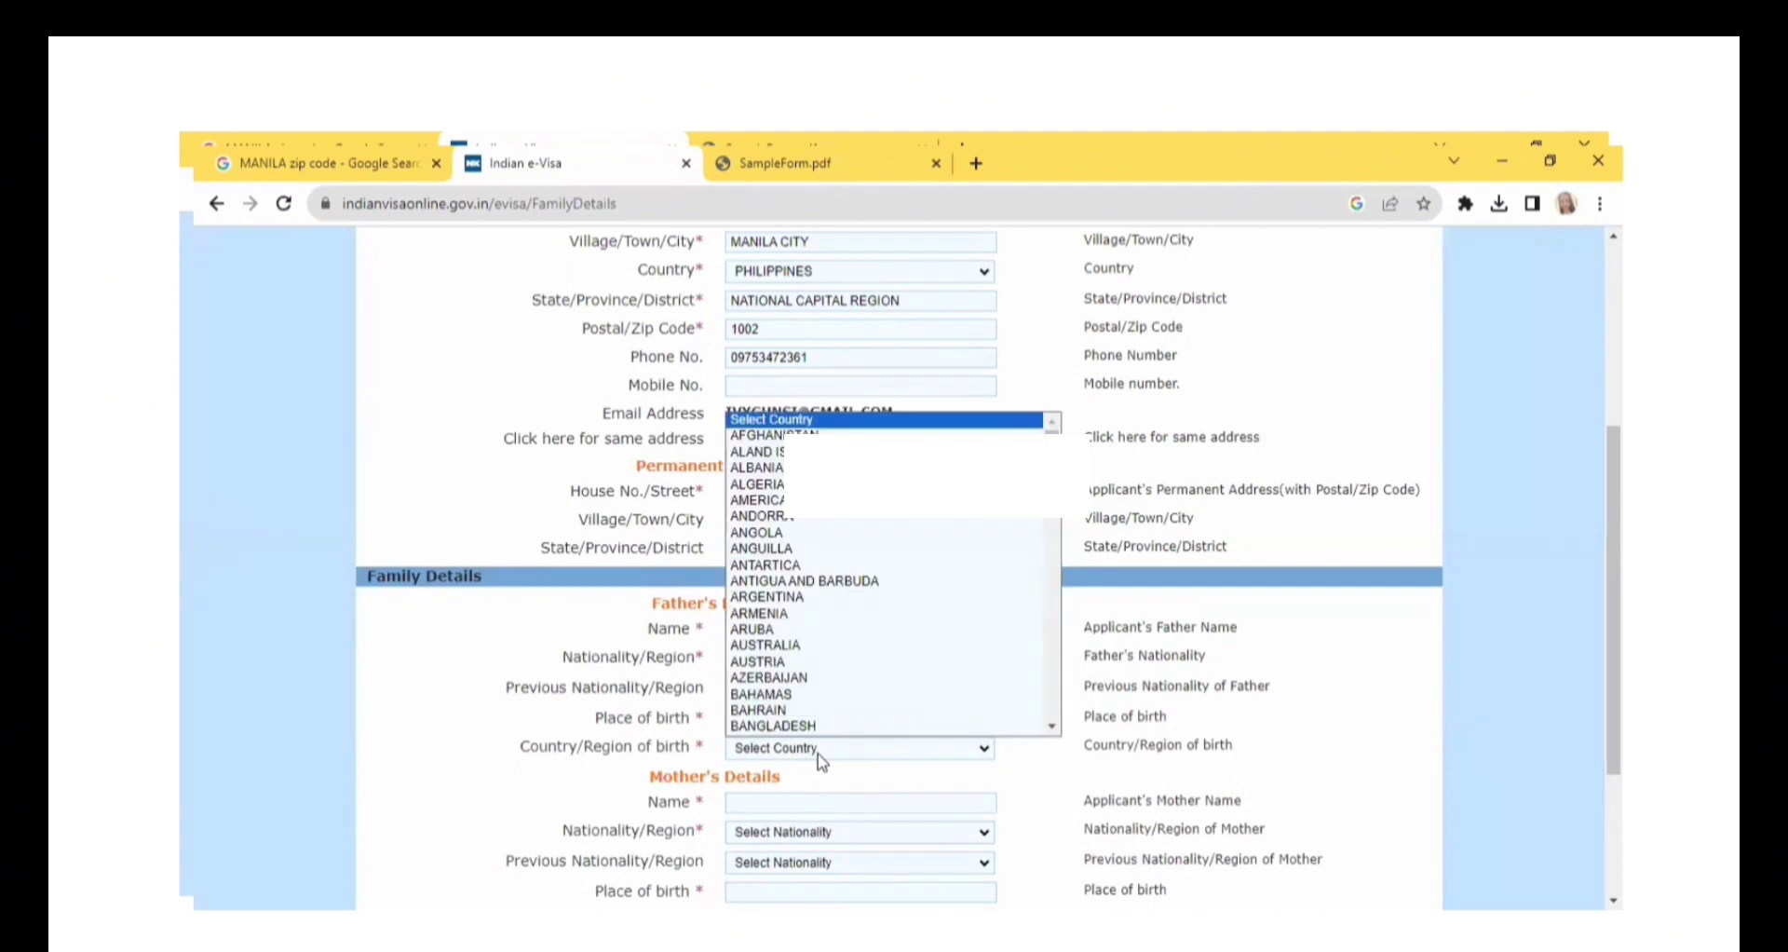
pyautogui.write('ph')
pyautogui.click(821, 712)
# Fill in the mother's full name and set both her nationality and previous nationality to PHILIPPINES.
pyautogui.click(819, 802)
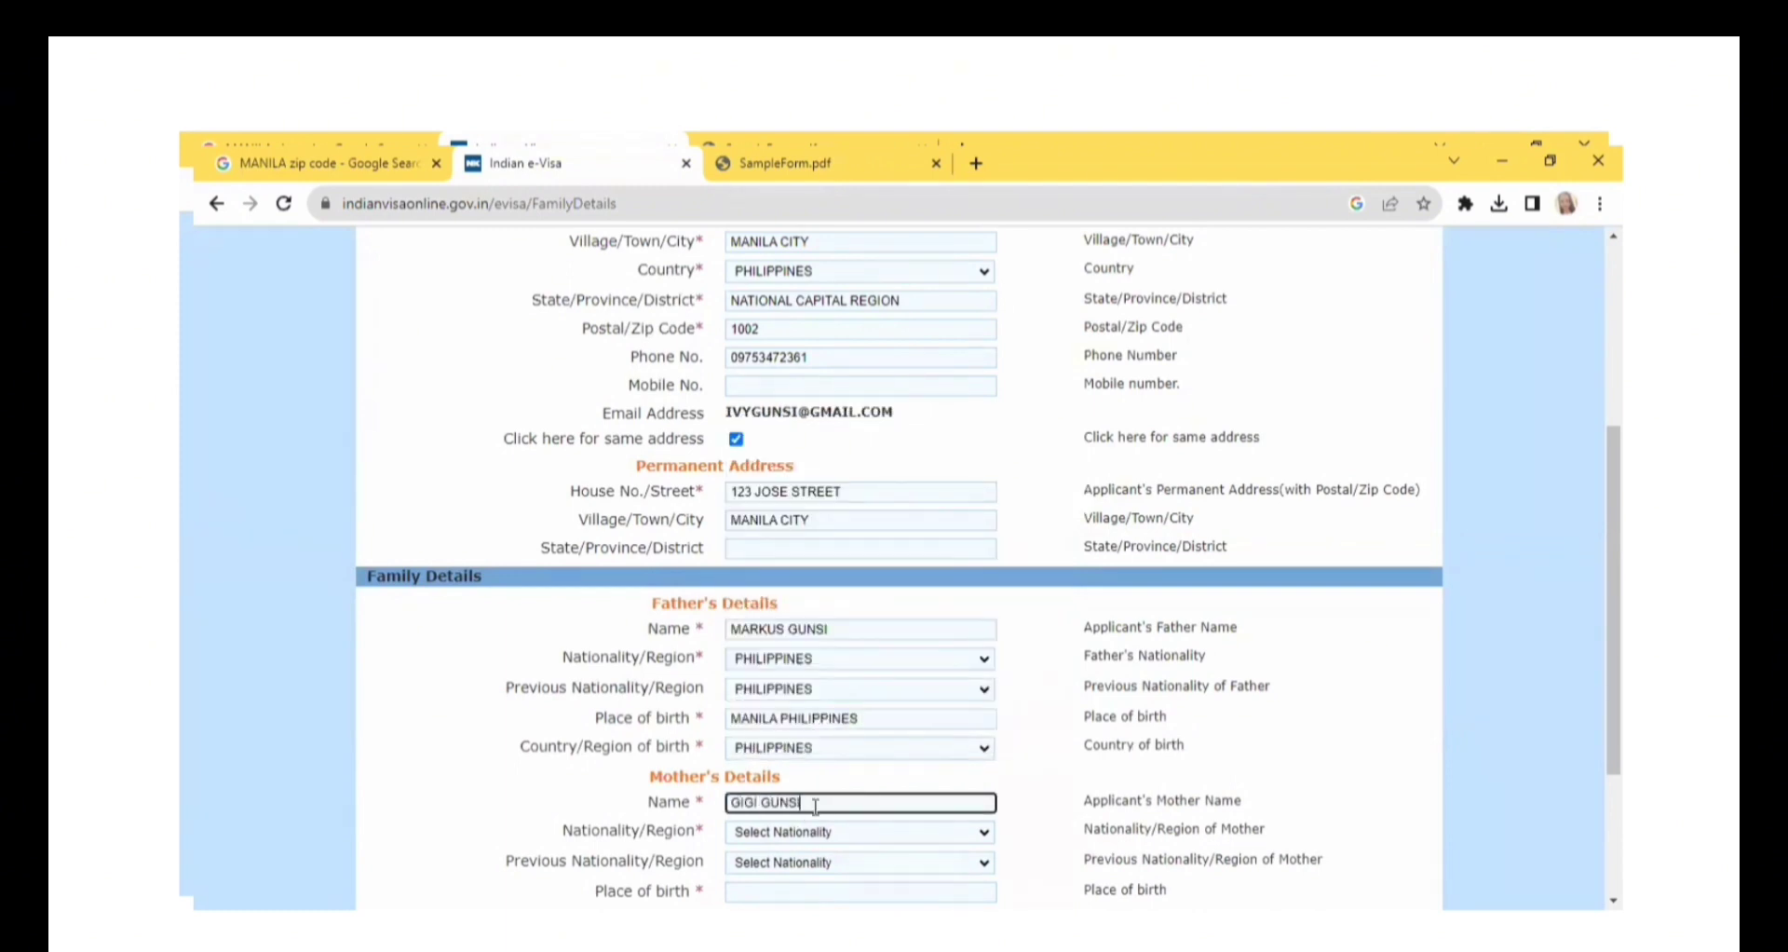
pyautogui.scroll(-2, 850, 715)
pyautogui.click(847, 700)
pyautogui.write('ph')
pyautogui.click(818, 673)
pyautogui.click(817, 730)
pyautogui.write('ph')
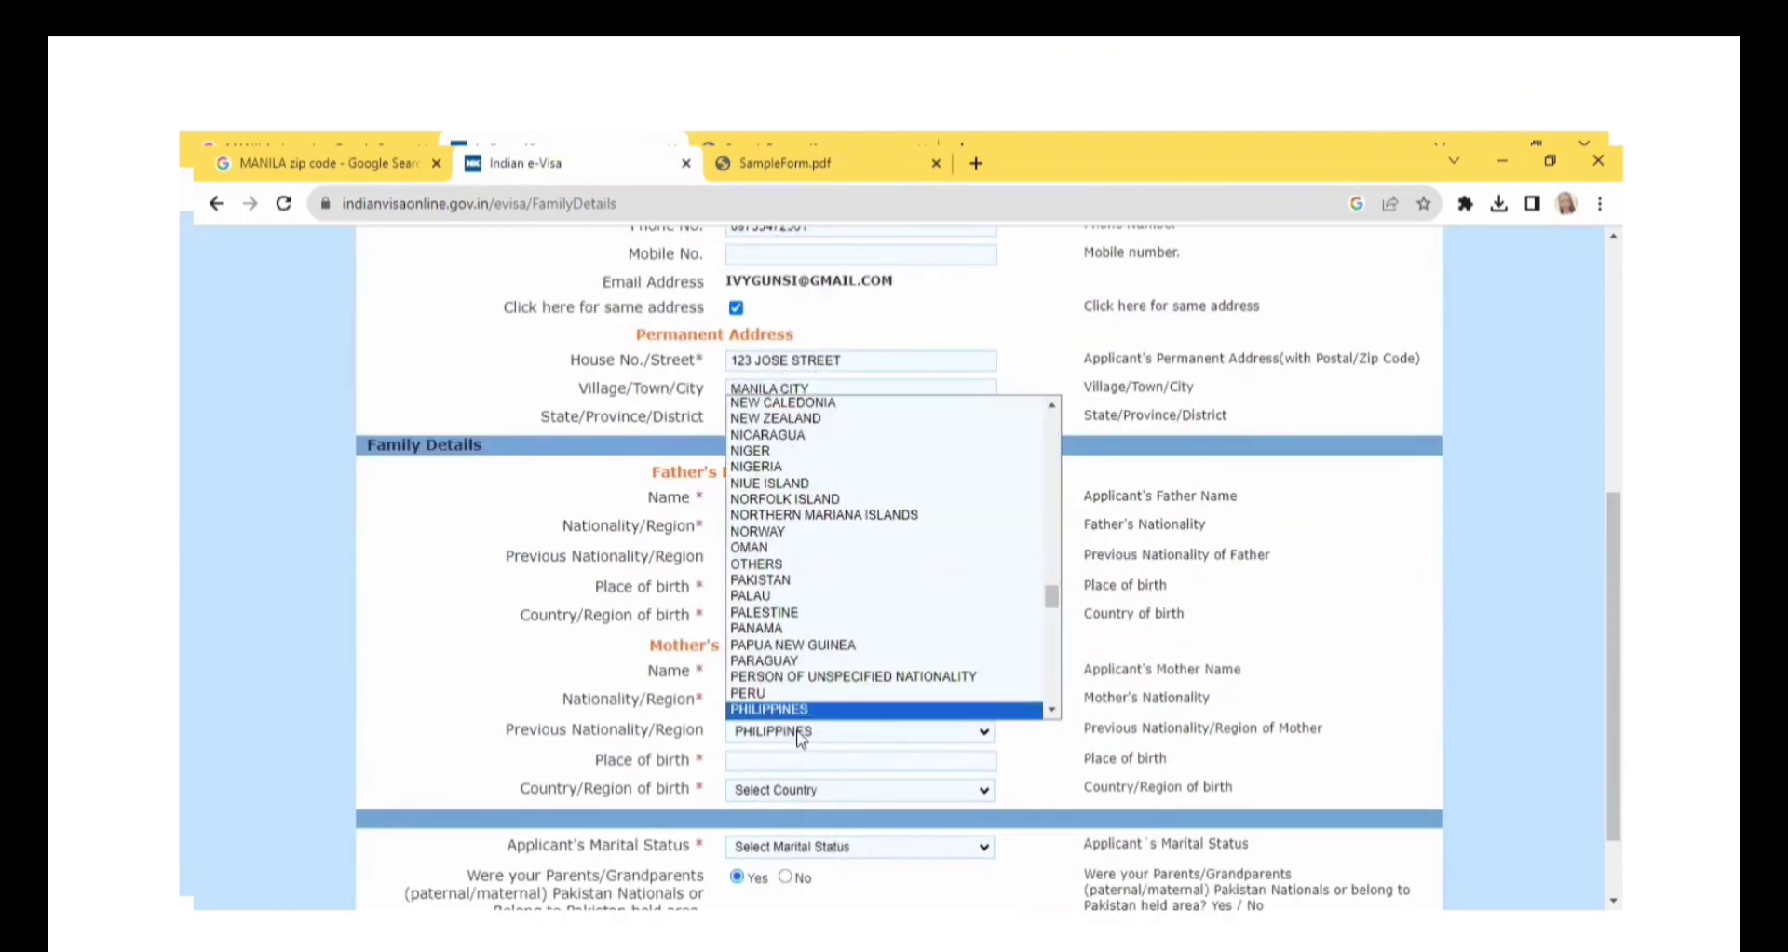
pyautogui.click(812, 712)
# Set the mother's place of birth to MANILA PHILIPPINES and her country of birth to PHILIPPINES.
pyautogui.click(783, 761)
pyautogui.write('MANILA PHILIPPINES')
pyautogui.click(790, 791)
pyautogui.write('ph')
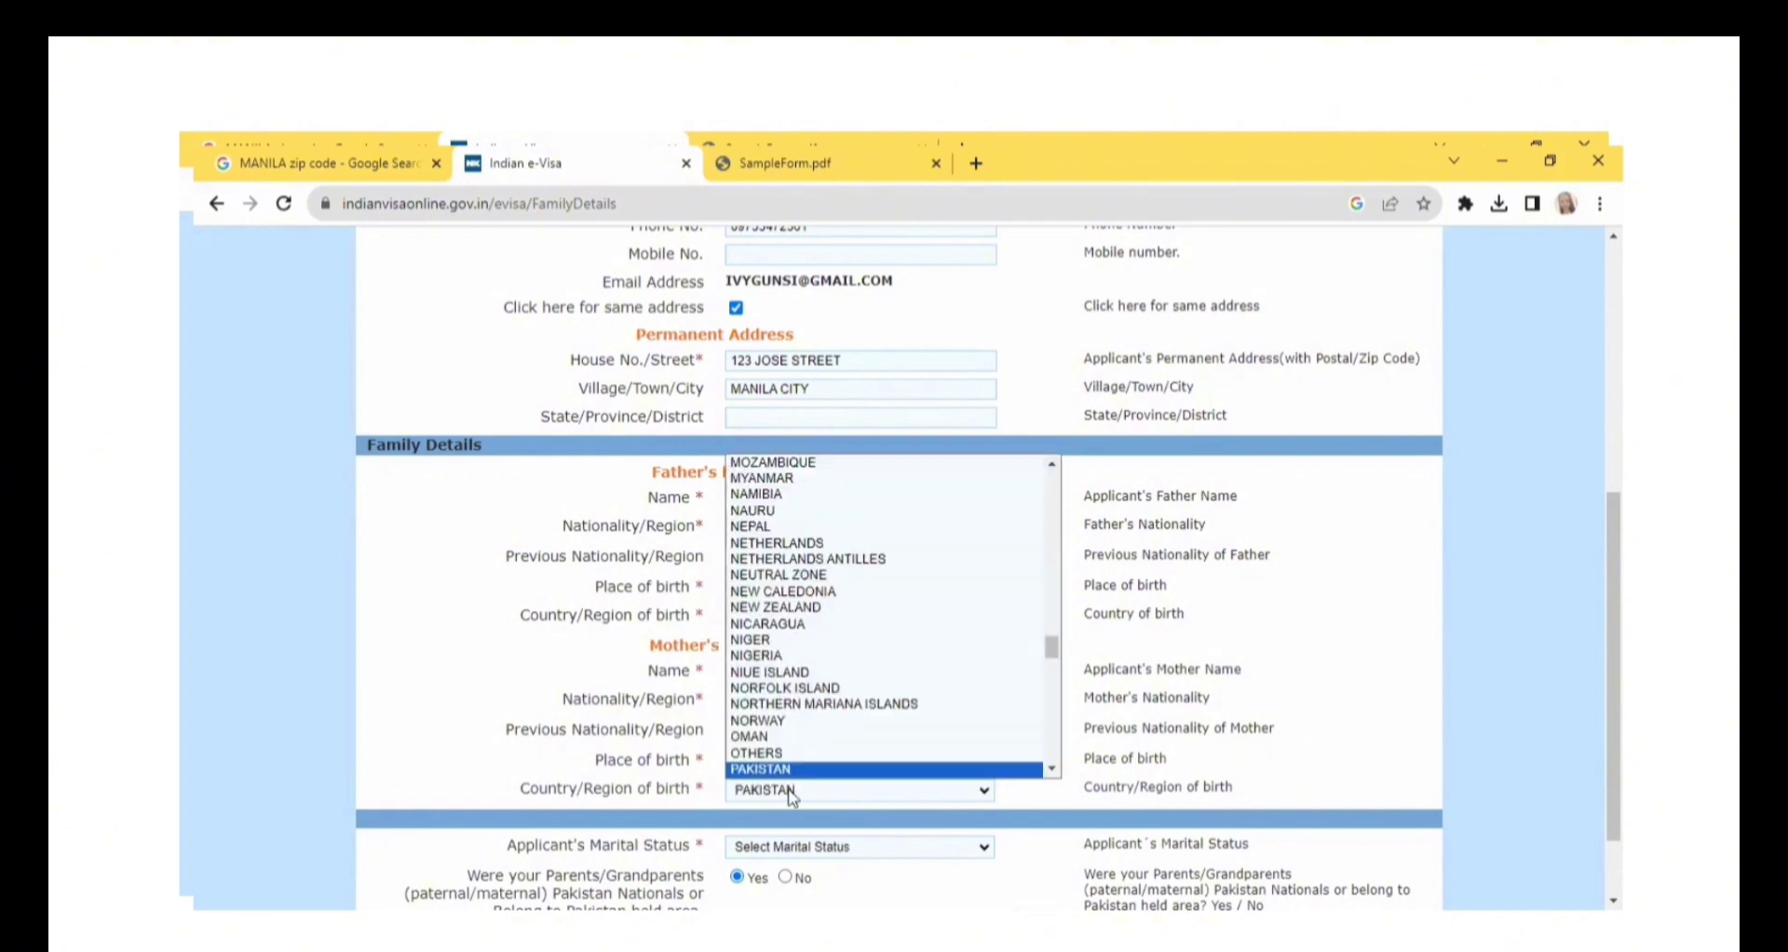
pyautogui.click(793, 739)
# Finish the remaining family details and save the form to continue to the visa details.
pyautogui.moveTo(1614, 680); pyautogui.dragTo(1614, 733)
pyautogui.click(785, 777)
pyautogui.click(1013, 365)
# Enter DELHI, AGRA, KOLKATA as the places to be visited.
pyautogui.click(755, 586)
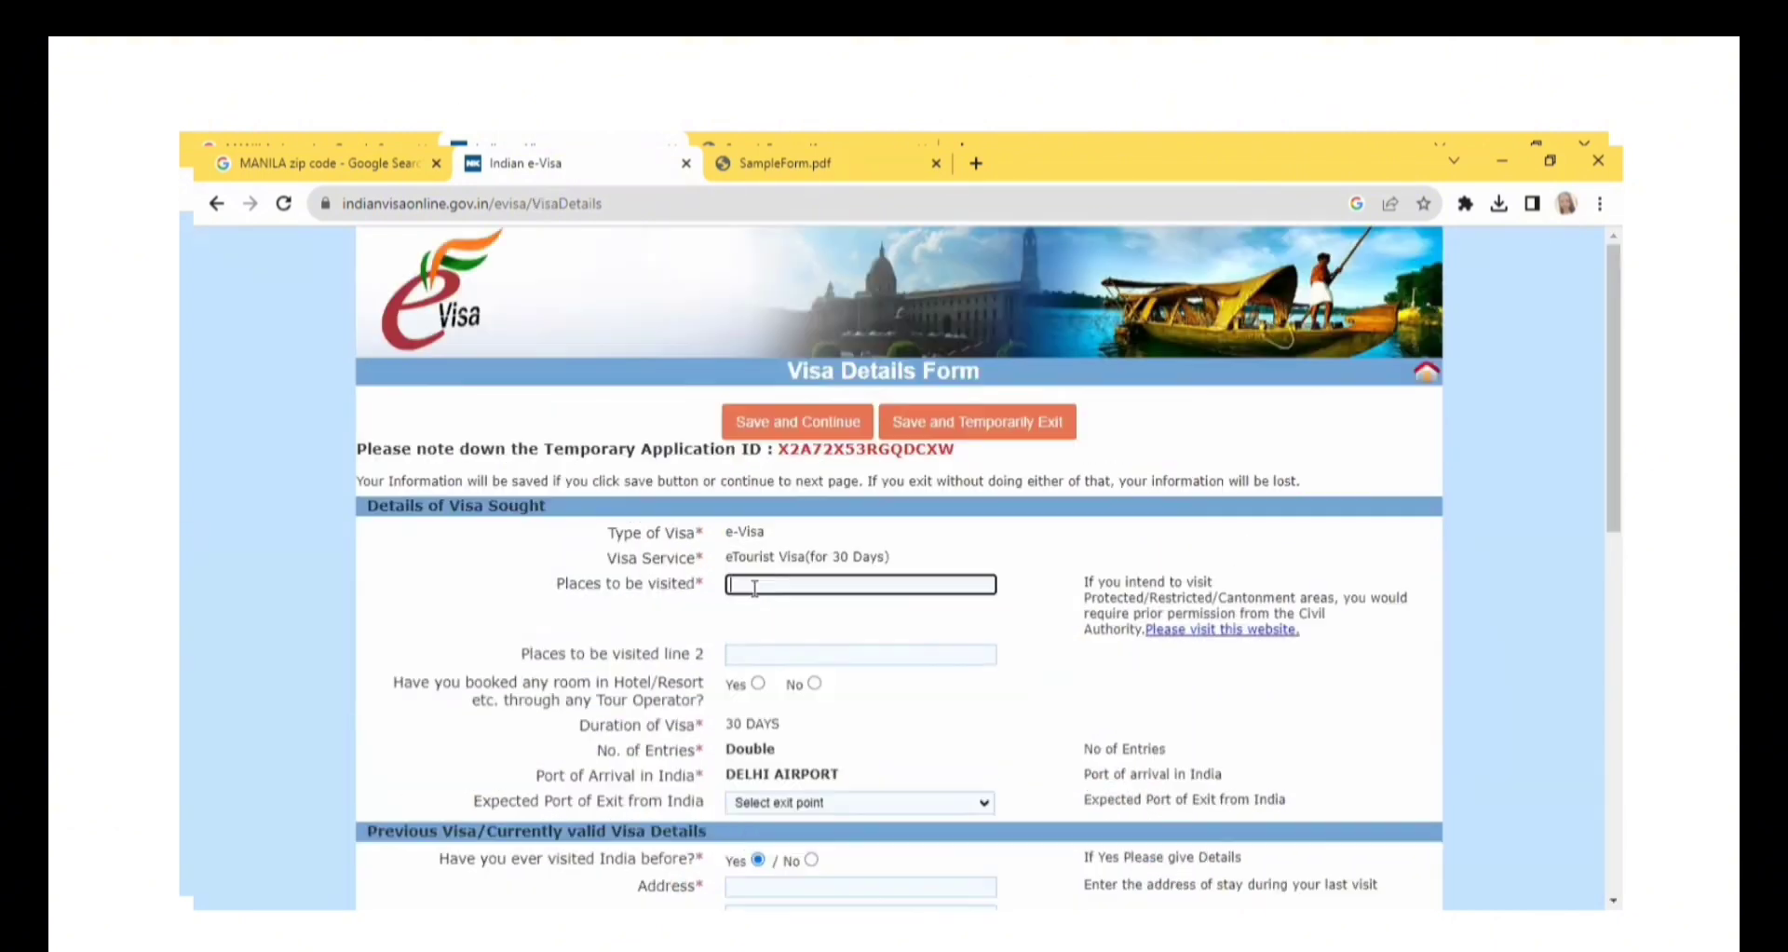
pyautogui.write('DELH')
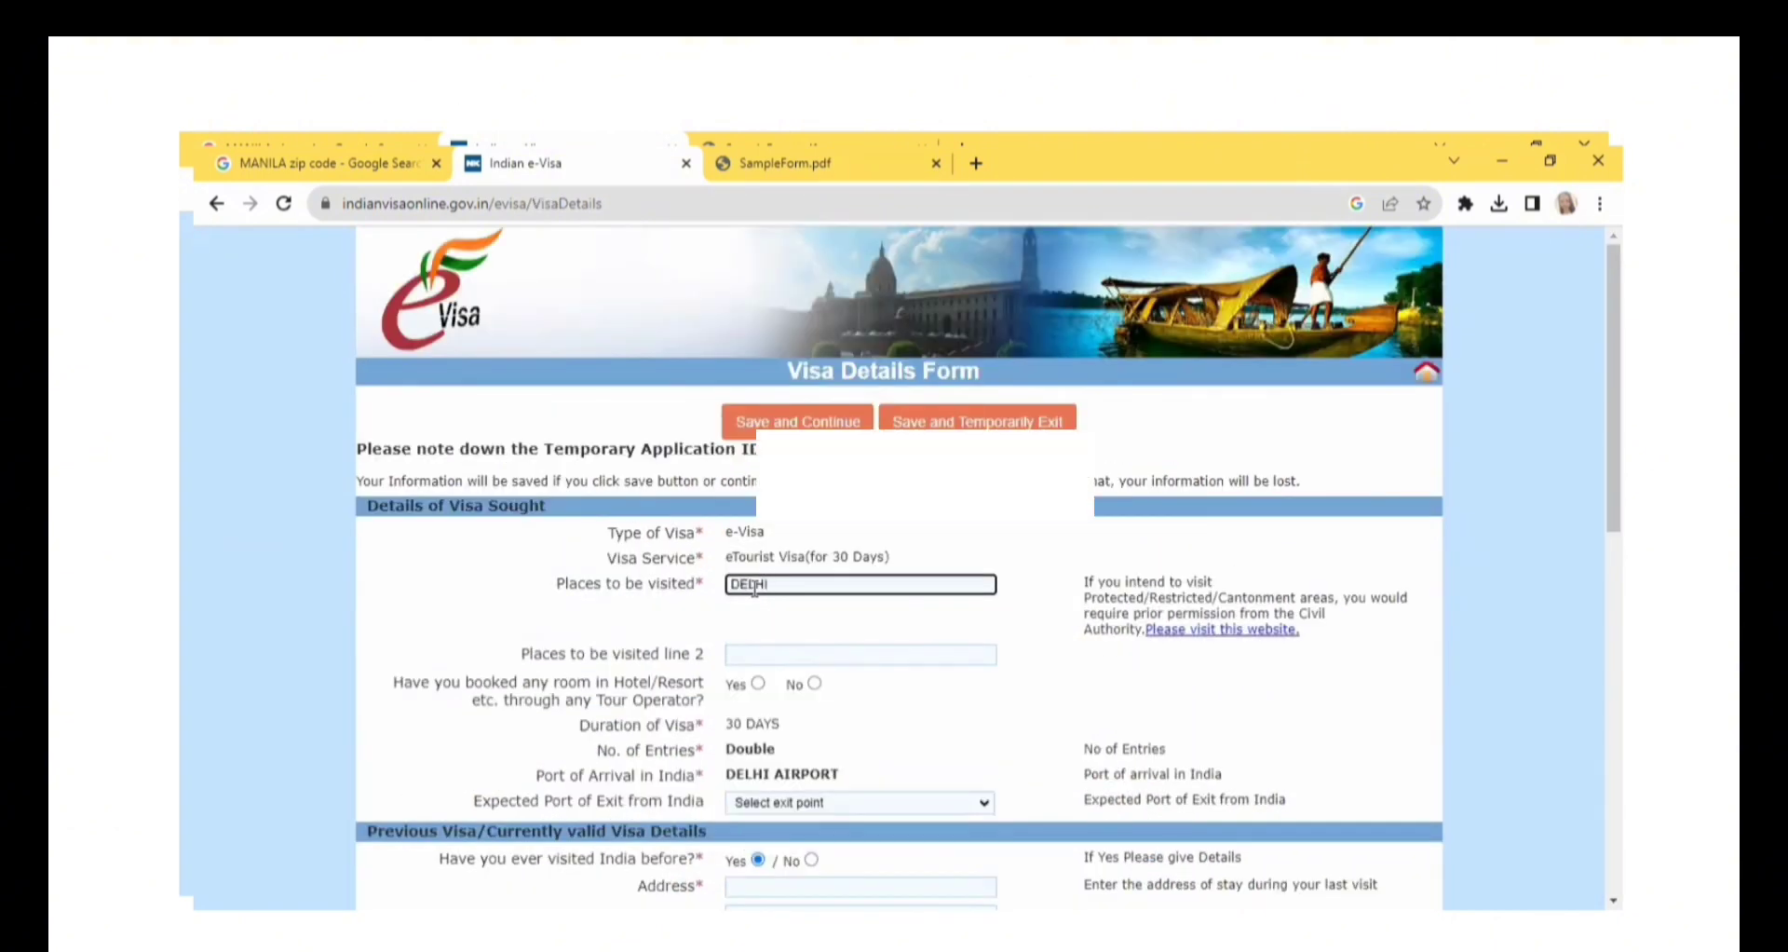
pyautogui.write('I, AGRA, KOLKATA')
# Answer No to a hotel booking through a tour operator and set the expected port of exit to HYDERABAD AIRPORT.
pyautogui.click(757, 684)
pyautogui.click(758, 642)
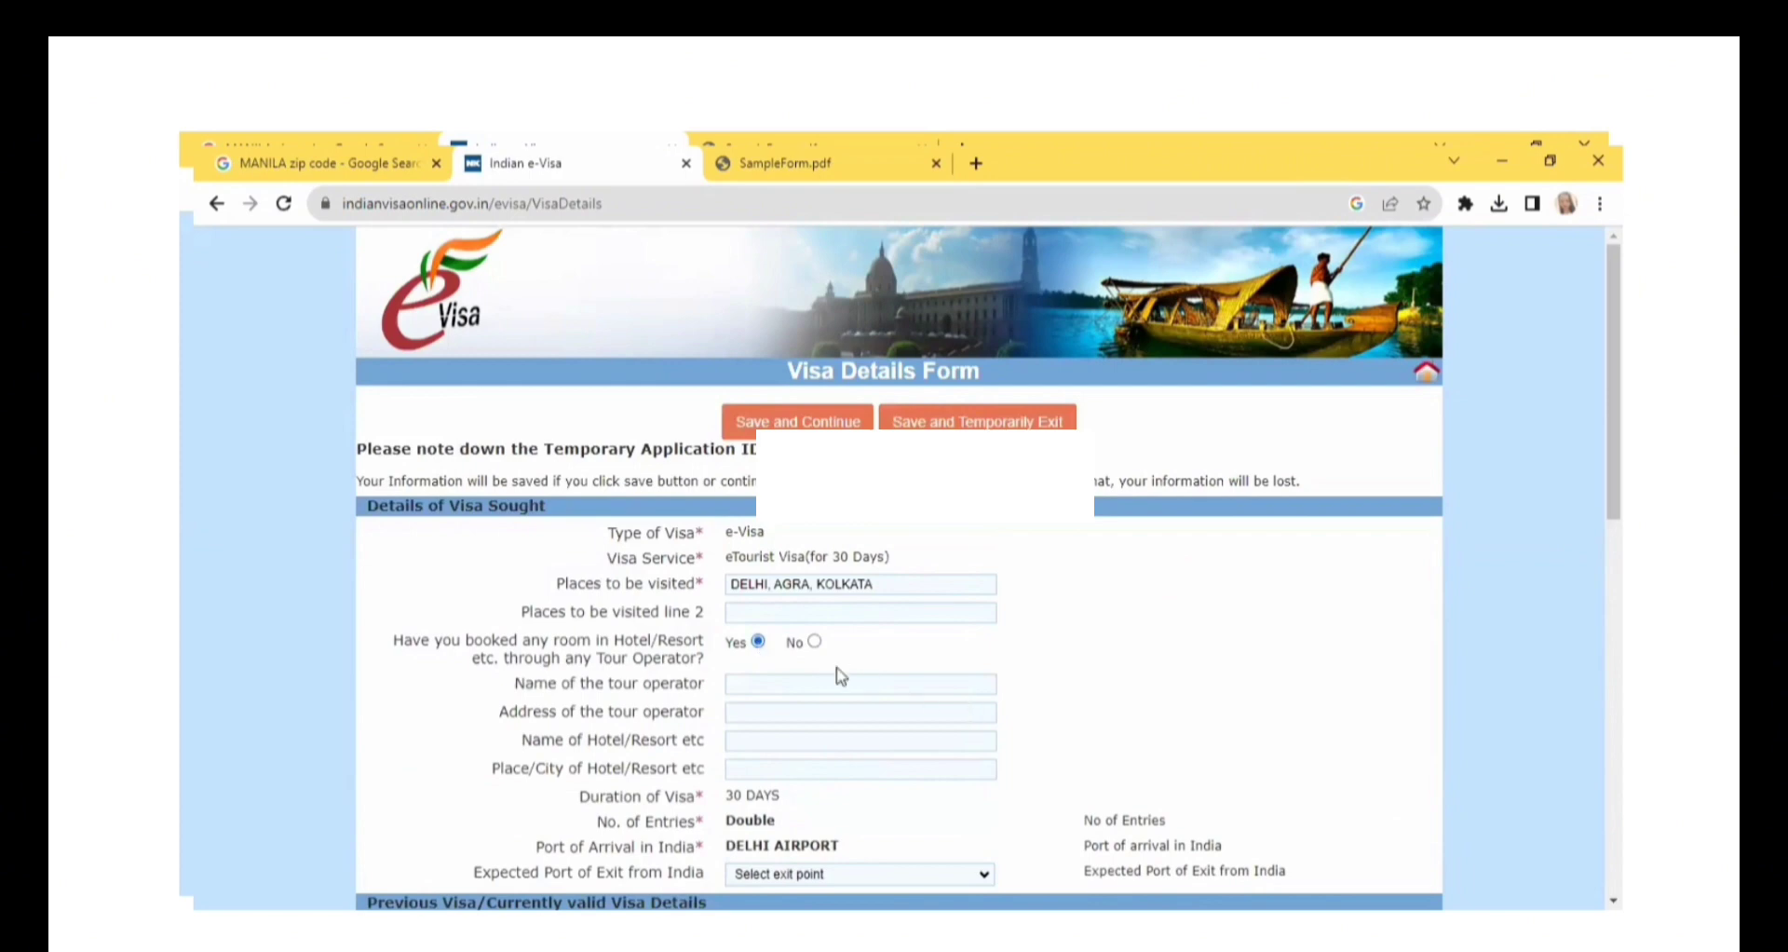
pyautogui.click(815, 641)
pyautogui.click(930, 761)
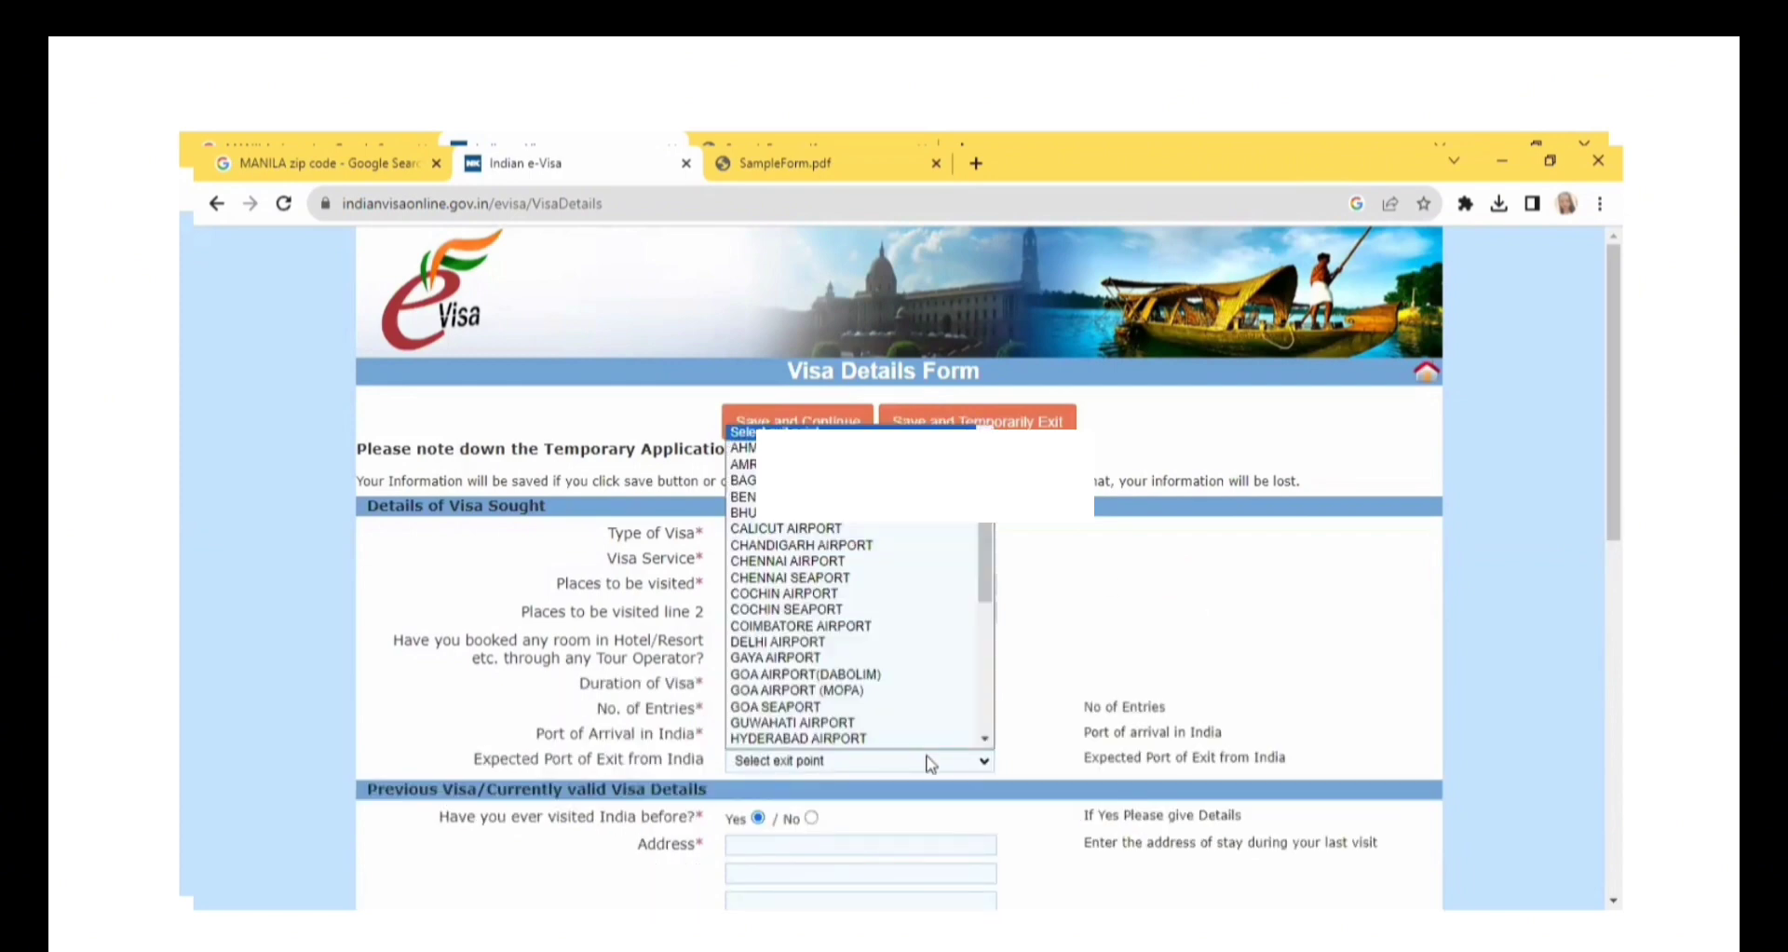
pyautogui.click(839, 738)
# Answer No to having visited India before and No to having been refused permission to visit or extend a stay.
pyautogui.scroll(-2, 838, 737)
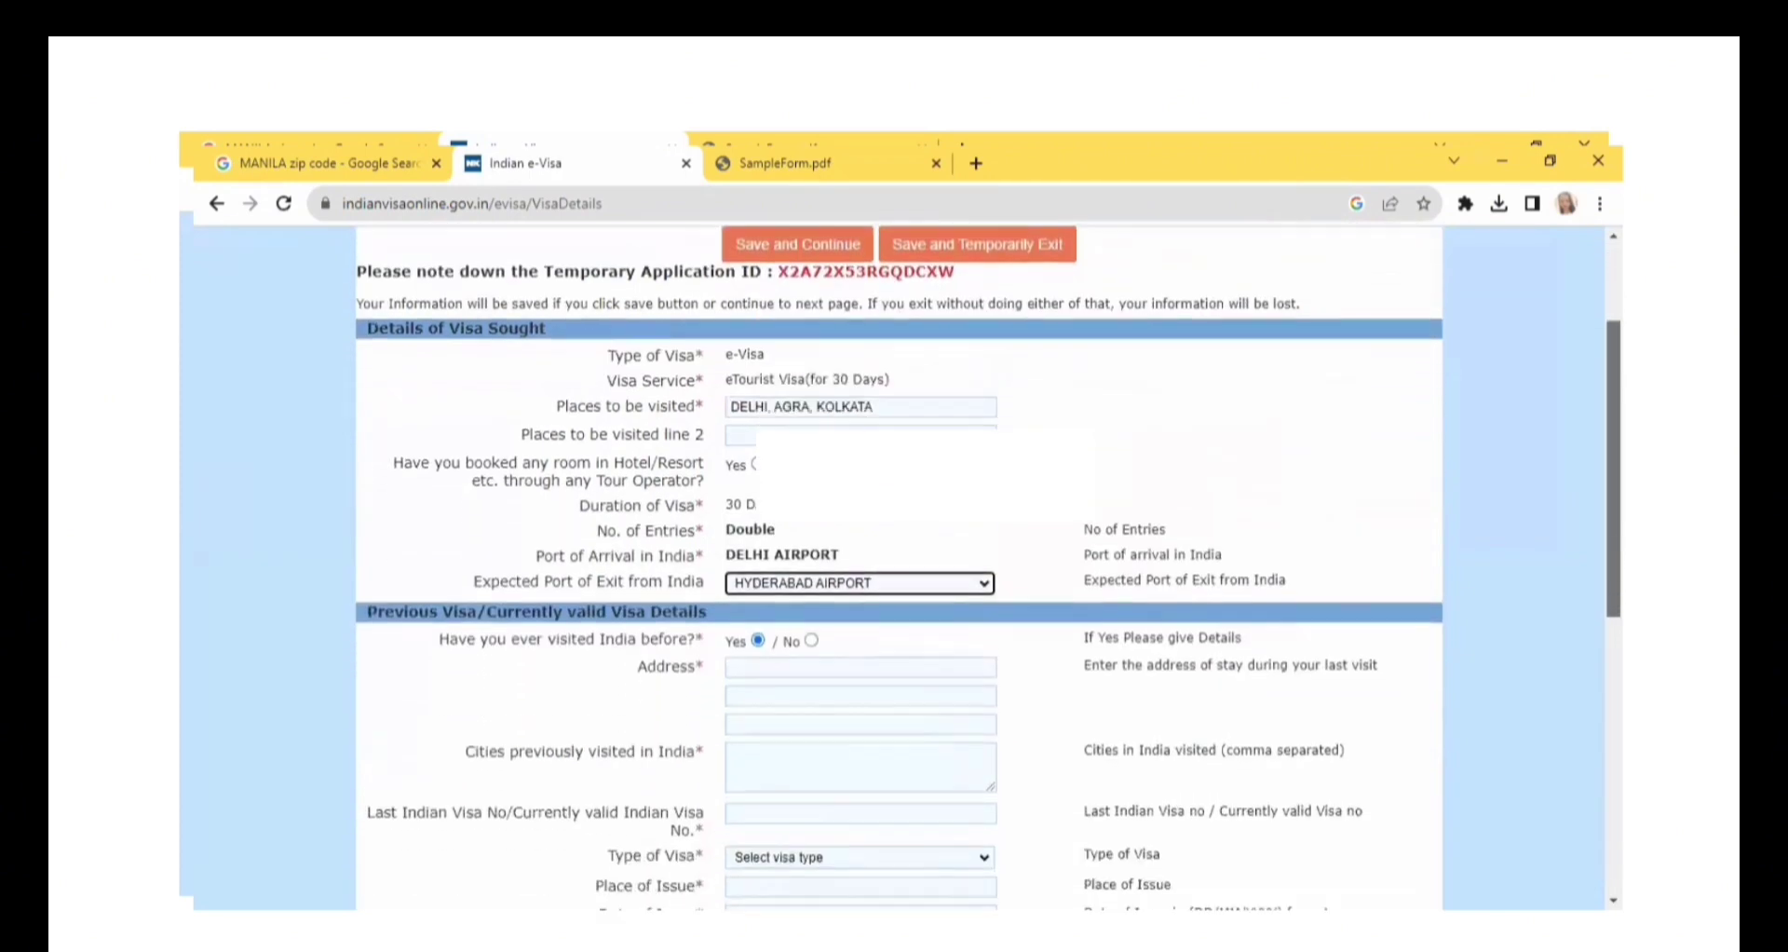
pyautogui.scroll(-1, 814, 679)
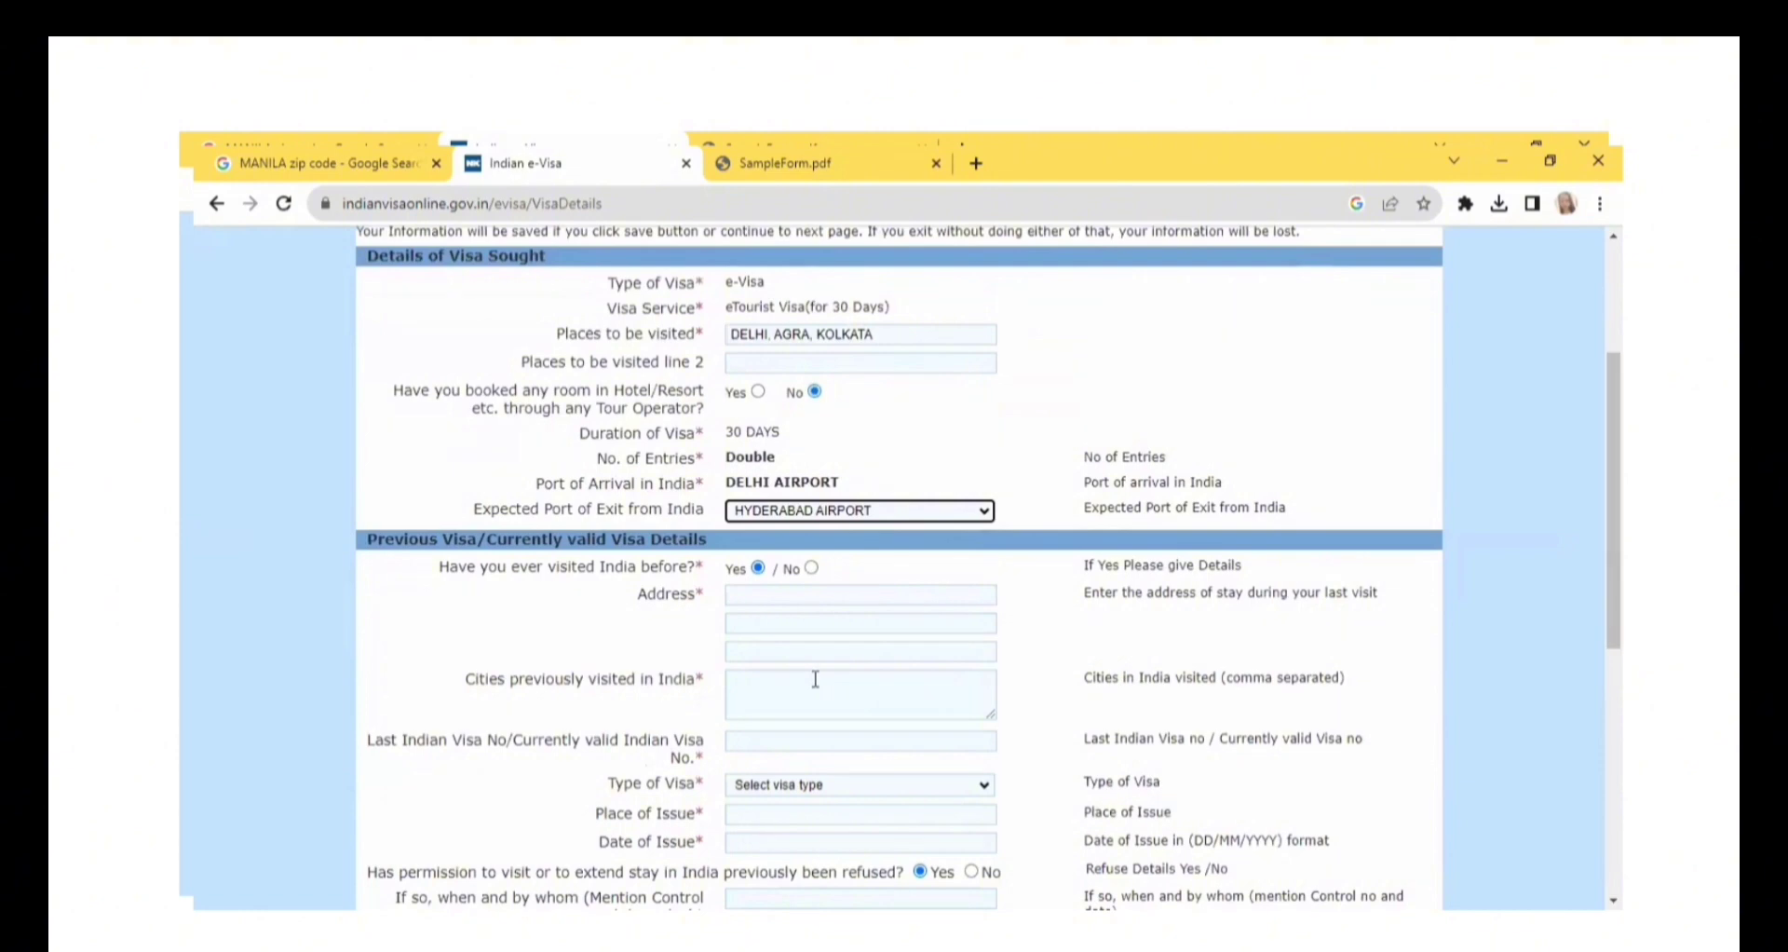
pyautogui.click(812, 568)
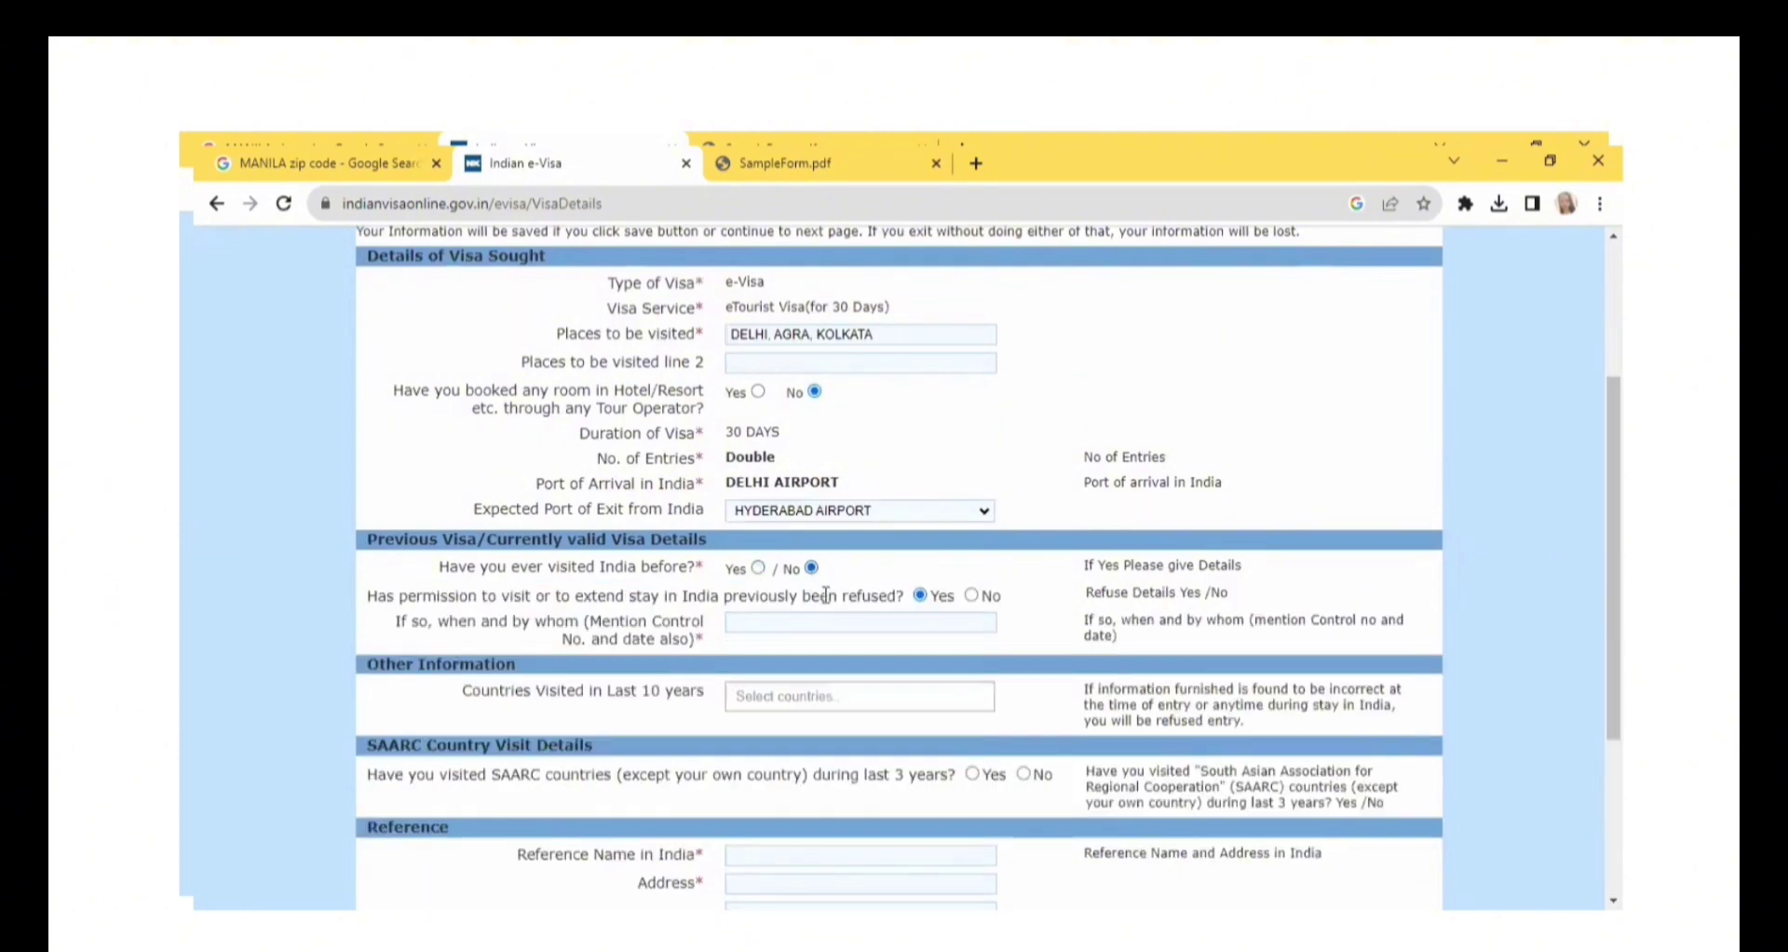
pyautogui.click(971, 596)
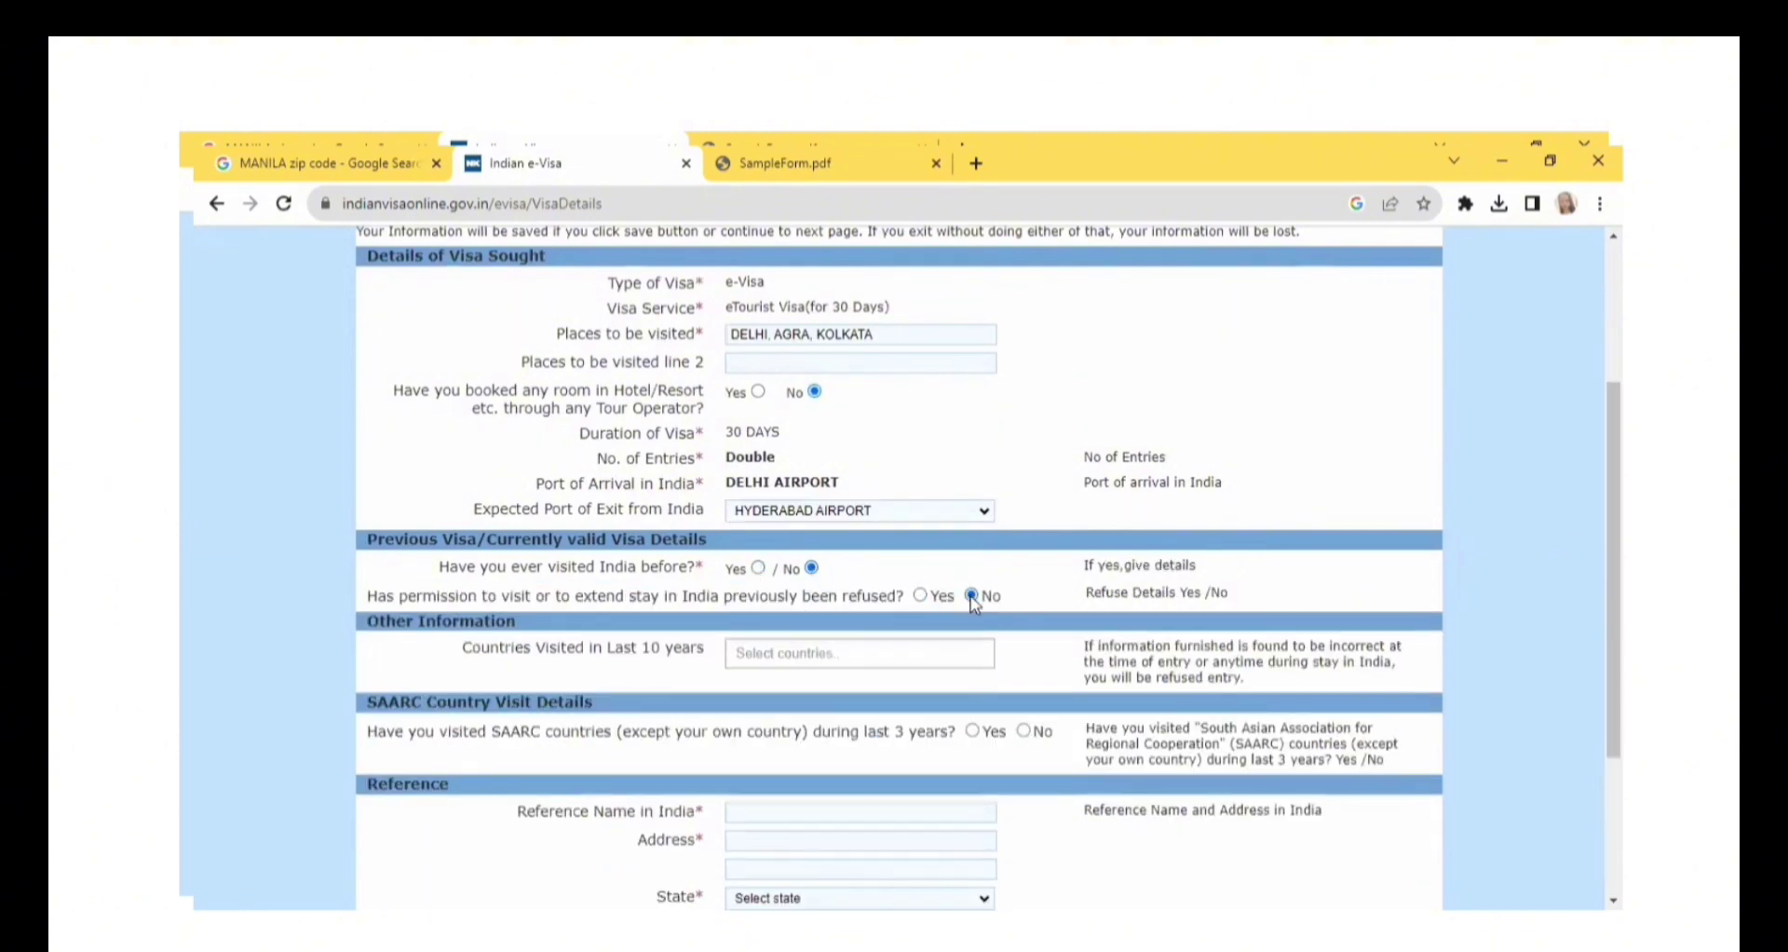
# Add THAILAND to the countries visited in the last 10 years and answer No to SAARC country visits.
pyautogui.click(878, 651)
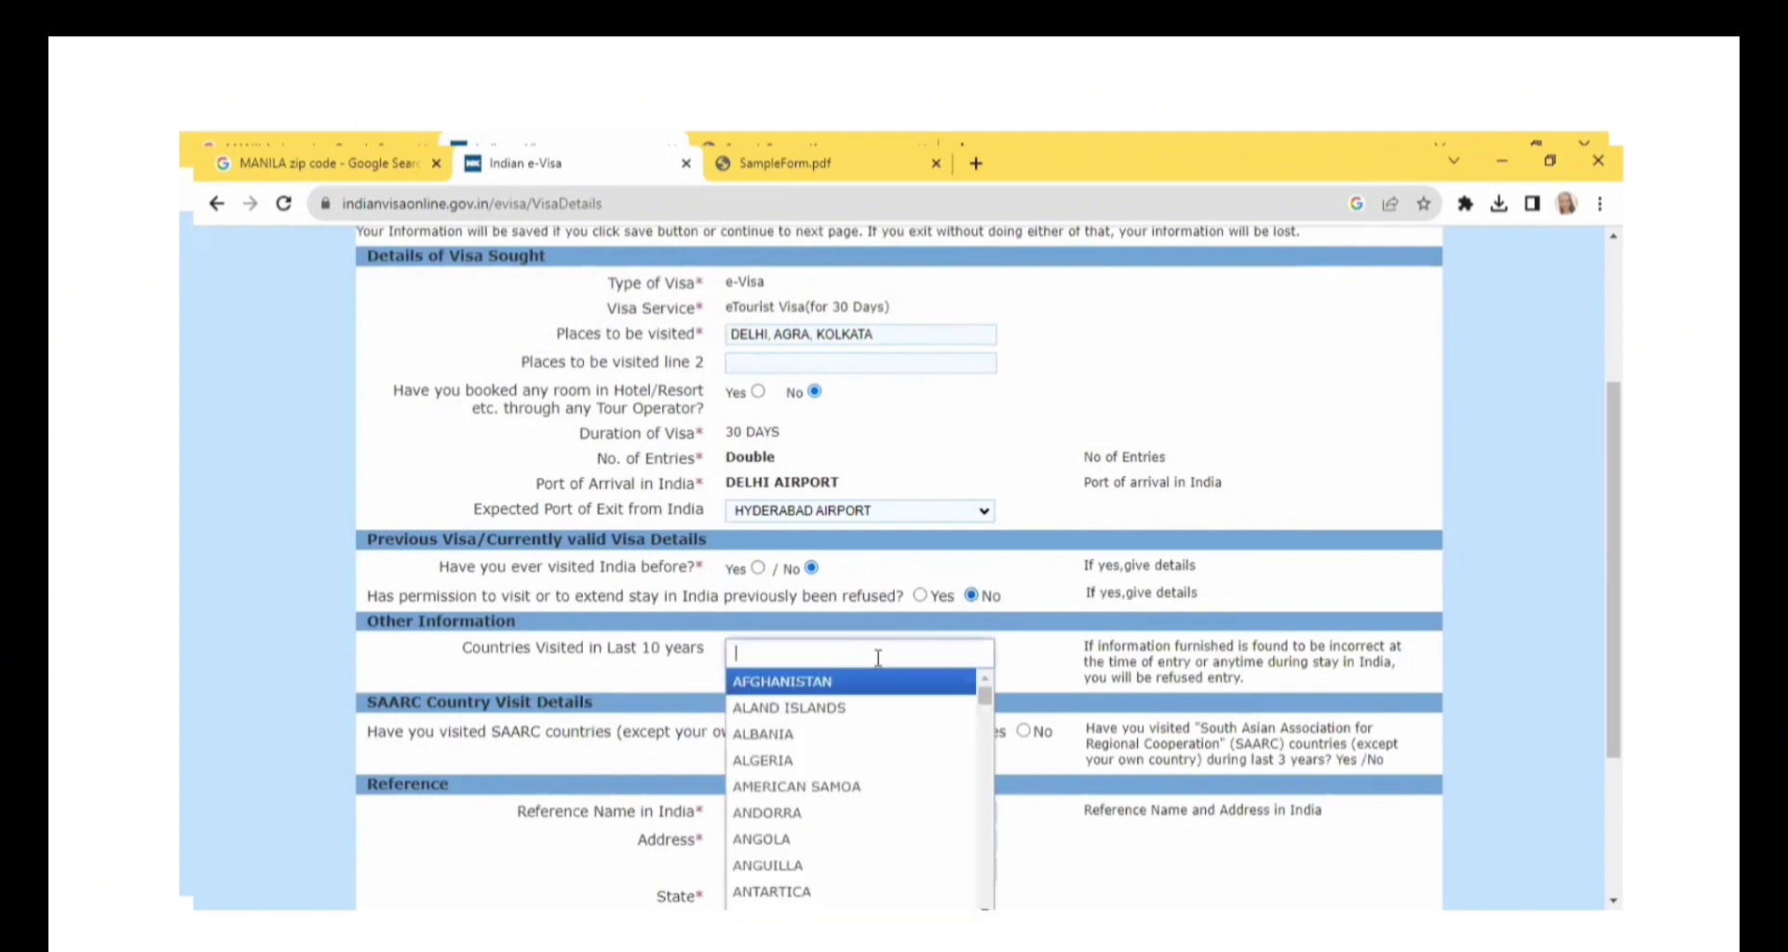
pyautogui.write('th')
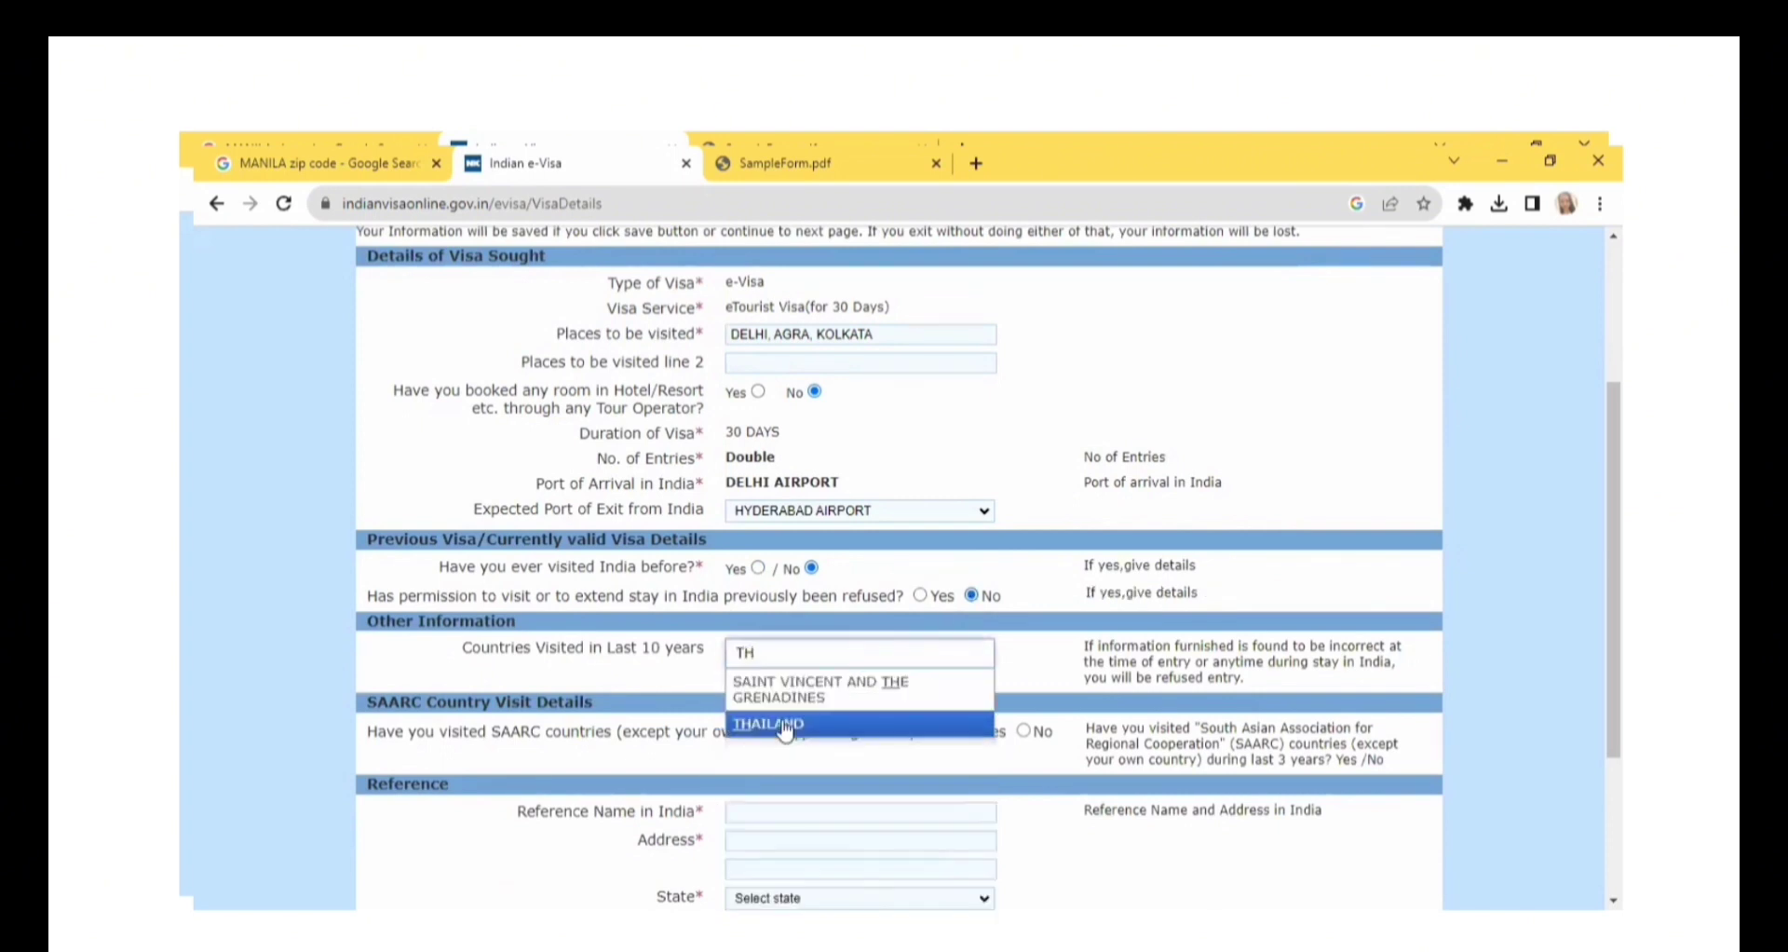
pyautogui.click(787, 722)
pyautogui.click(1024, 731)
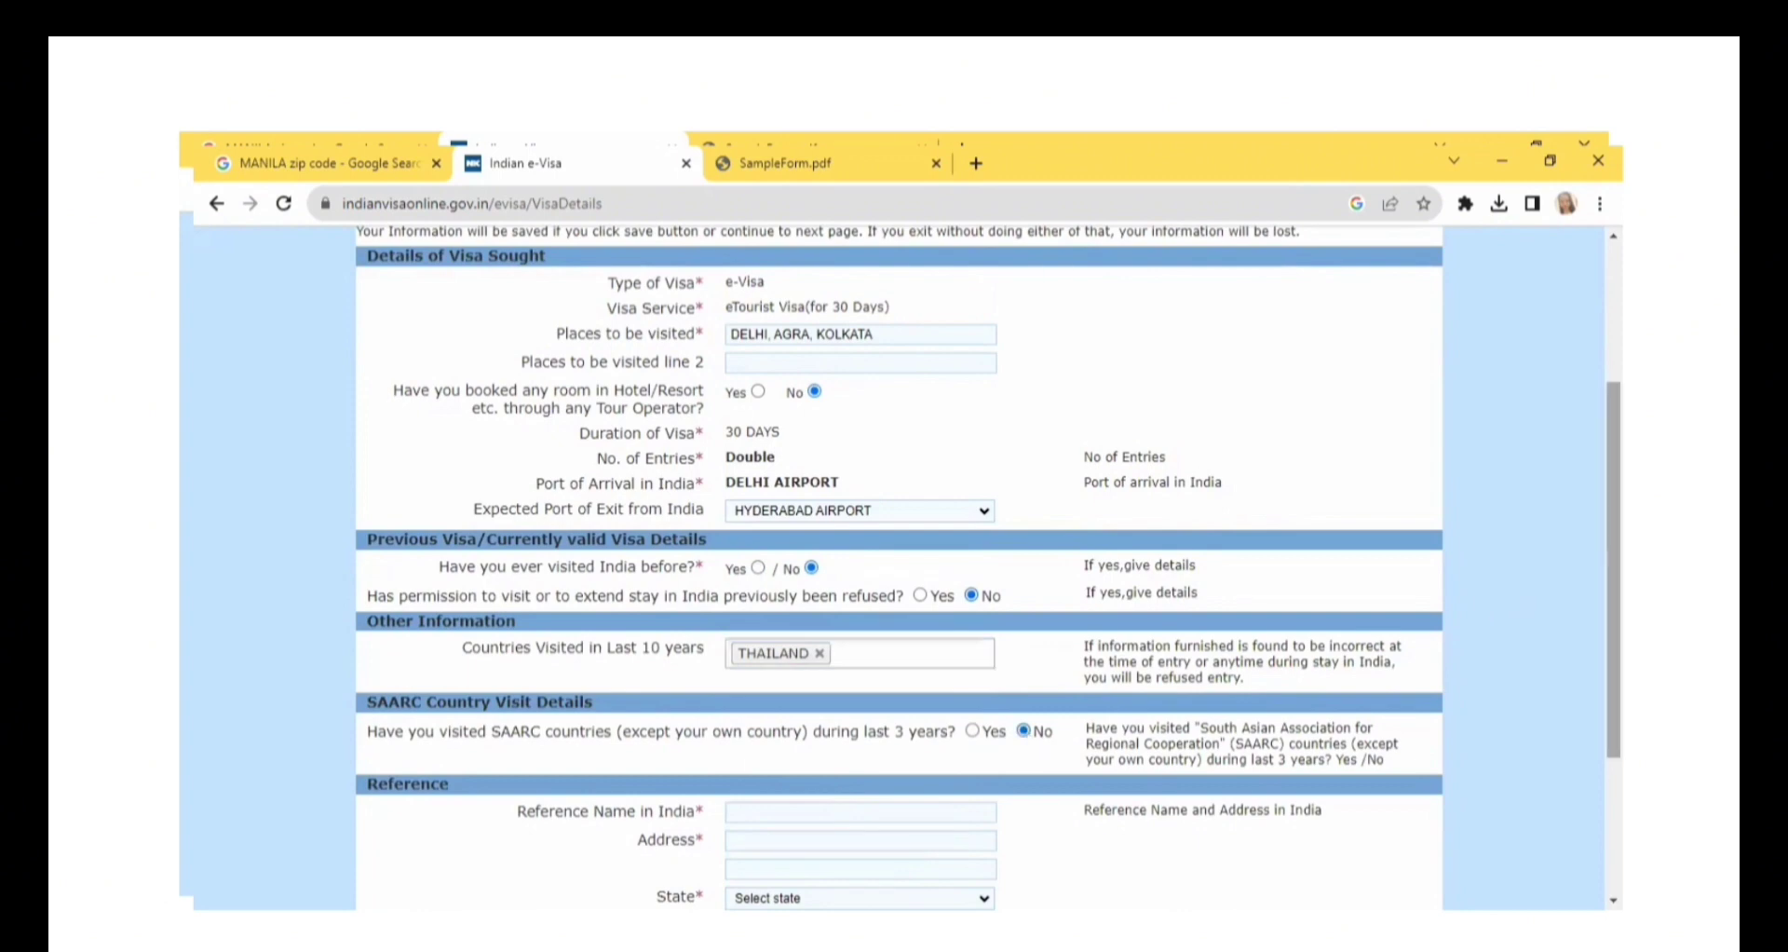
# Enter CASA CENTRAL as the reference name in India with the address NEW DELHI INDIA.
pyautogui.scroll(-3, 1025, 731)
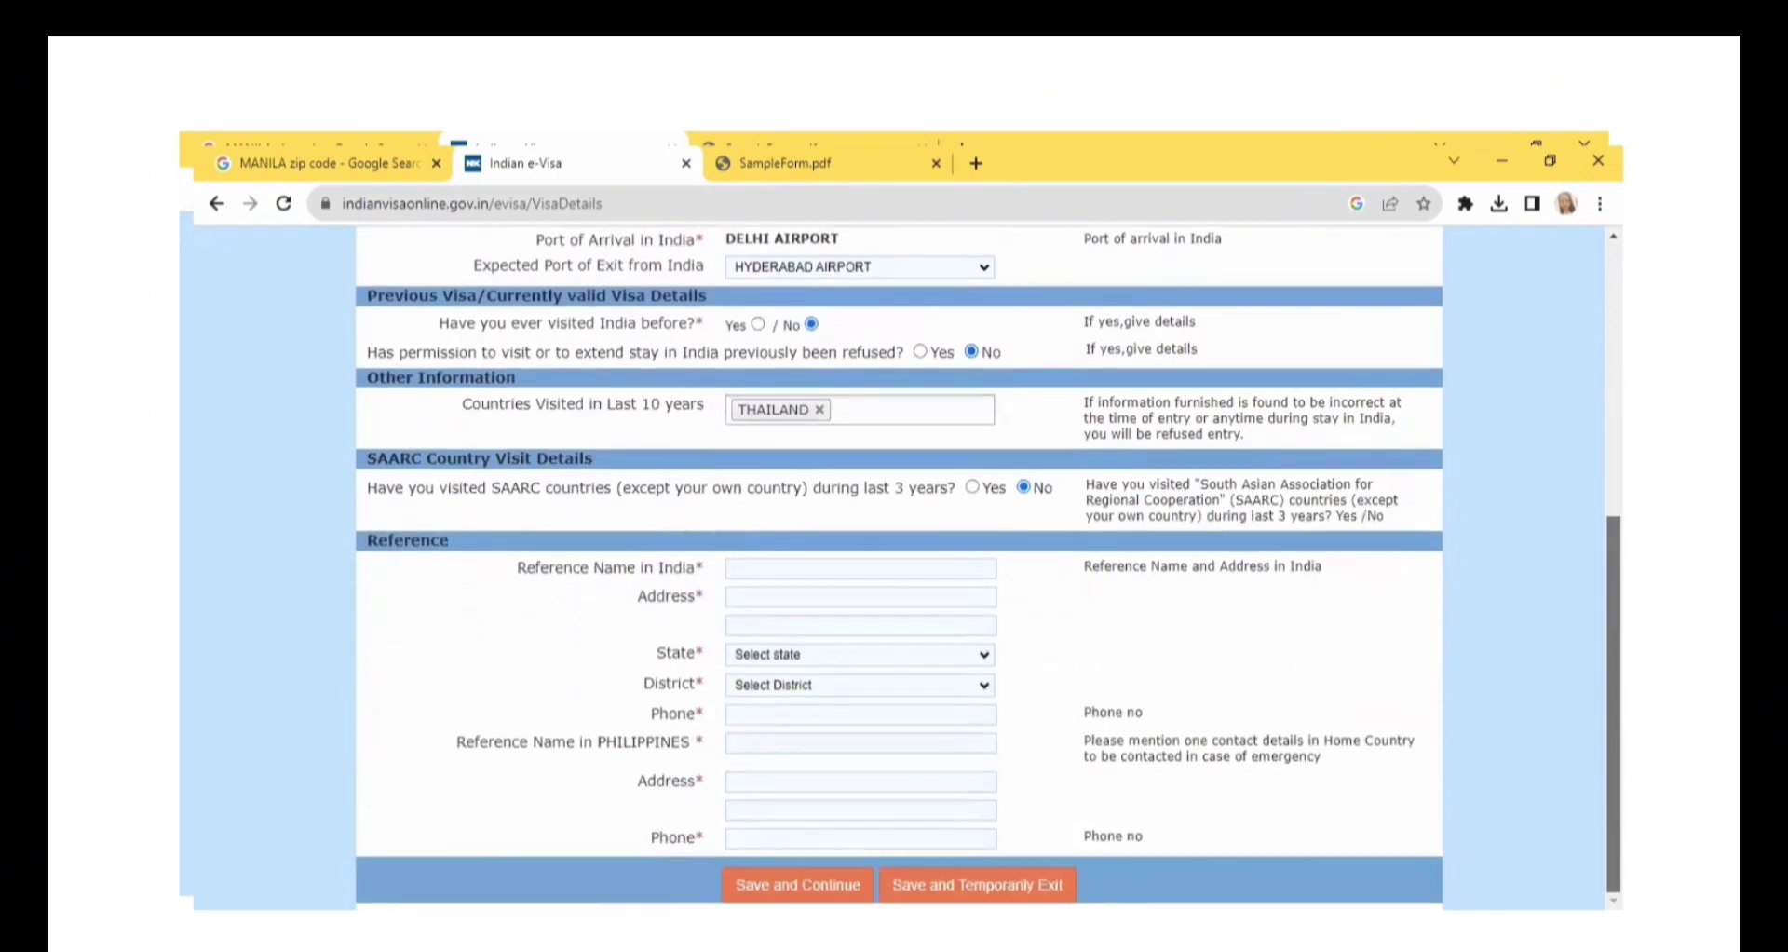
pyautogui.click(778, 569)
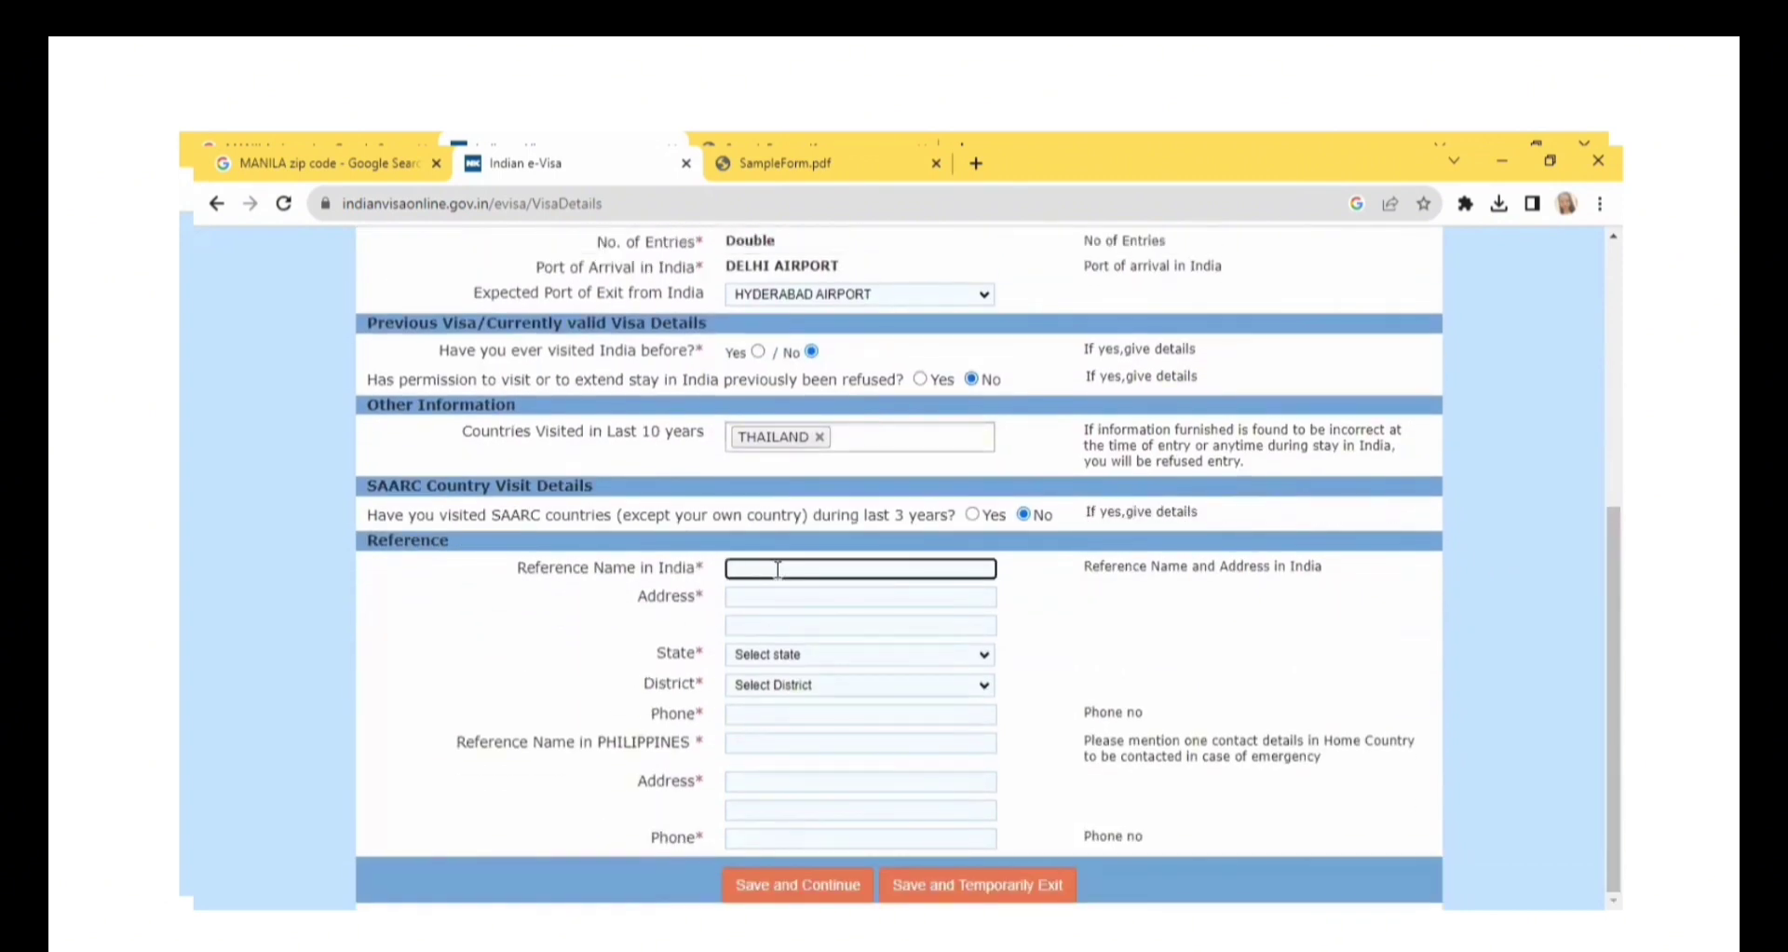
pyautogui.write('CASA CENTRAL')
pyautogui.click(789, 601)
pyautogui.write('NE')
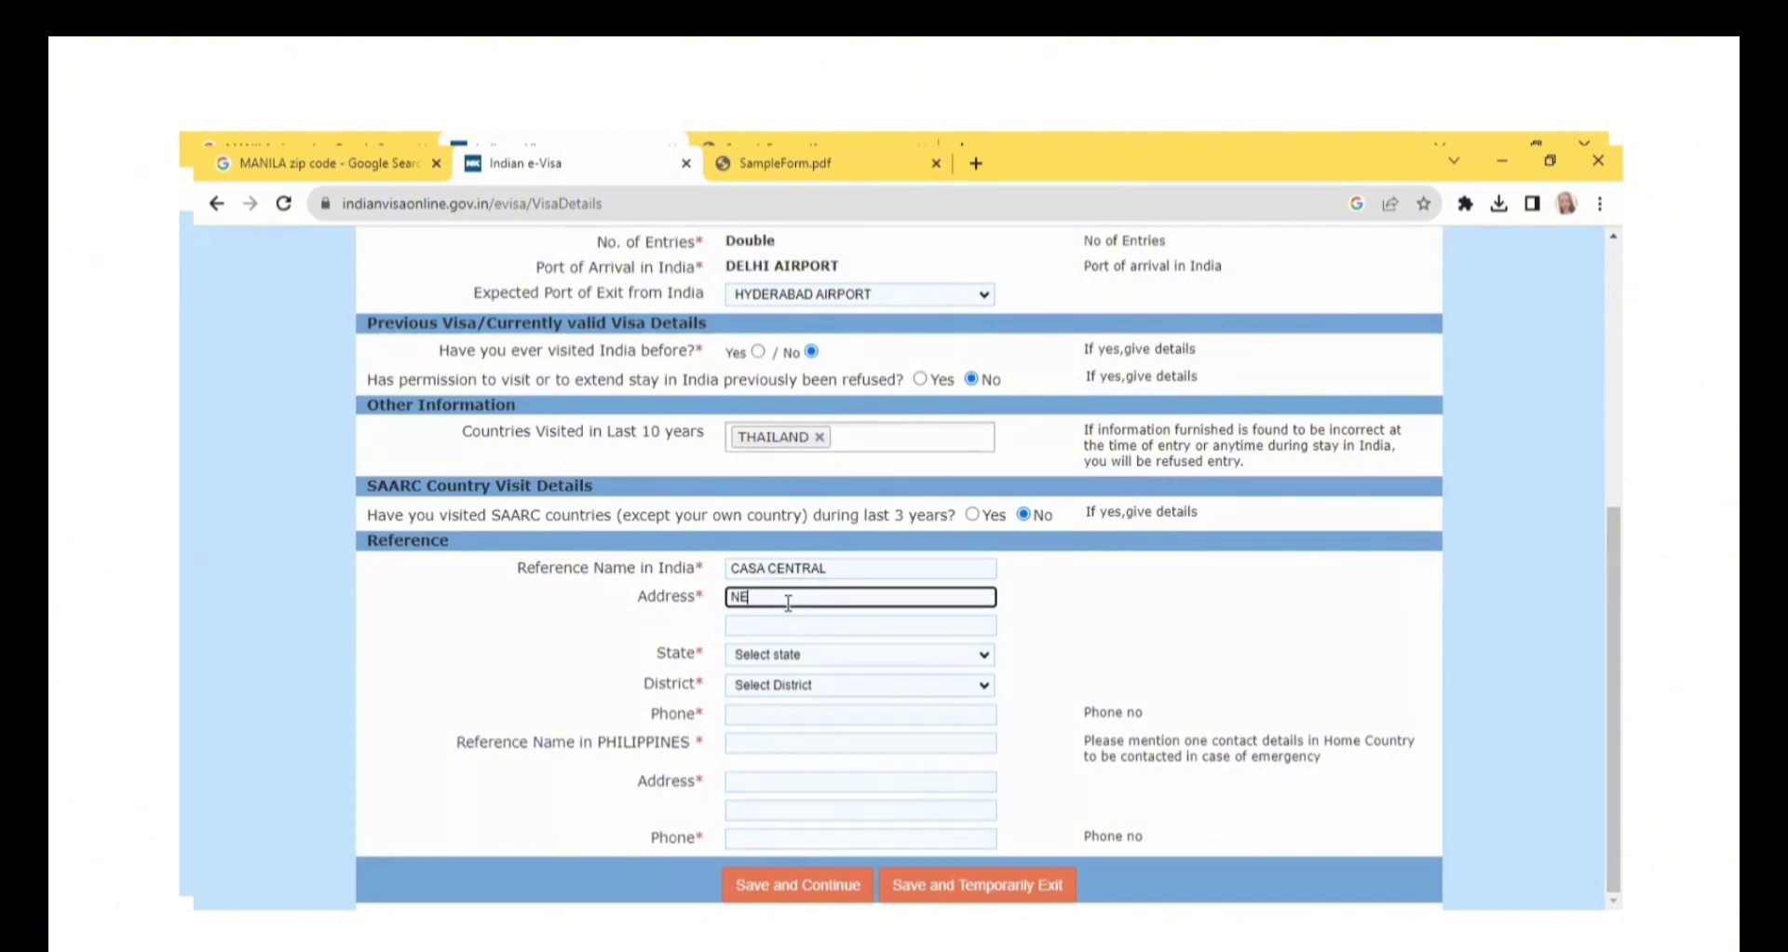
pyautogui.write('W DELHI INDIA')
# Set the India reference's state to DELHI and district to NEW DELHI, and fill in its phone number.
pyautogui.click(799, 659)
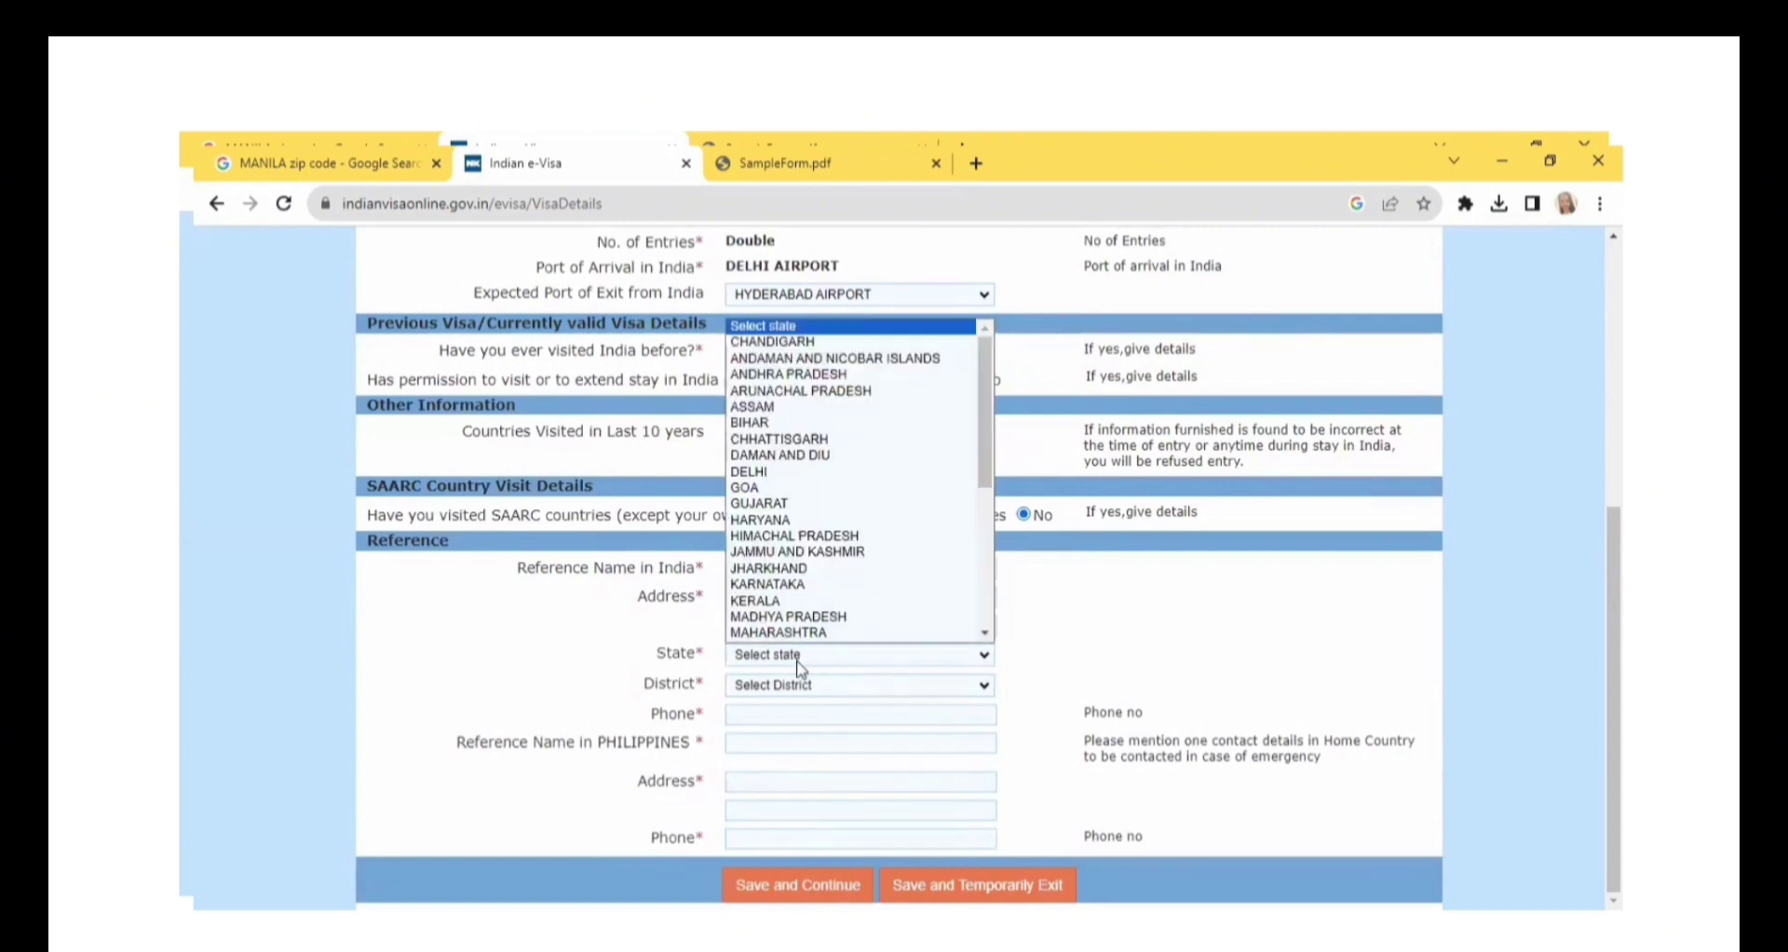
pyautogui.press('n')
pyautogui.press('d')
pyautogui.press('e')
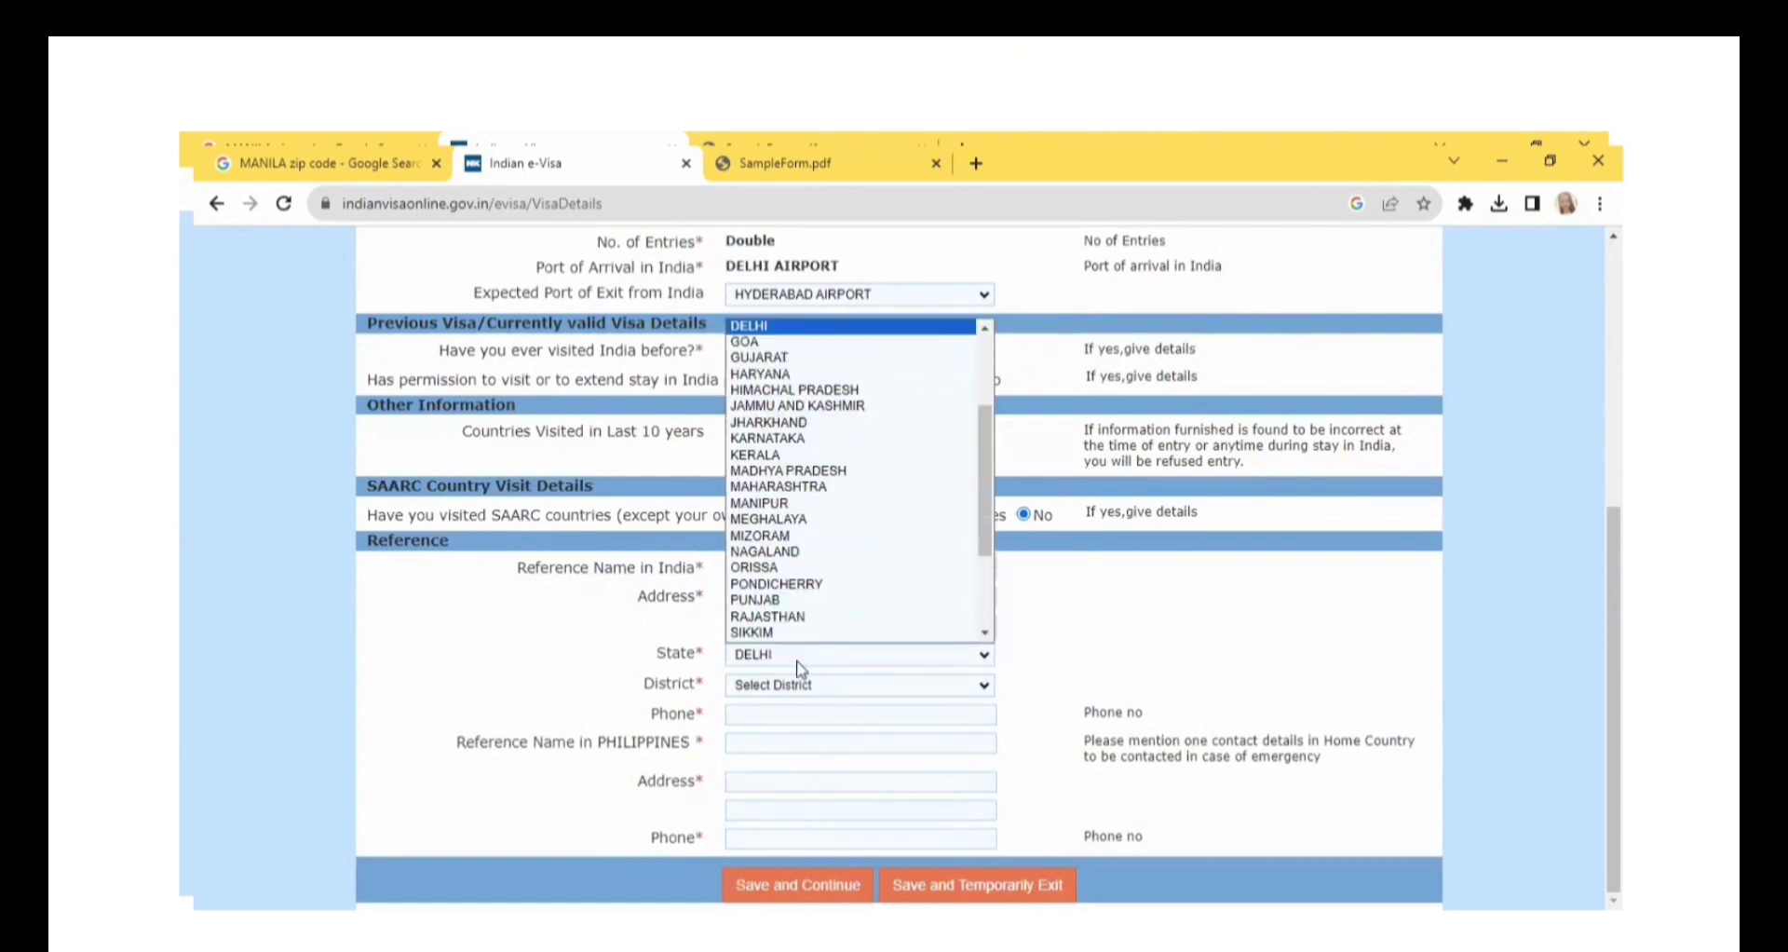
pyautogui.scroll(-1, 799, 484)
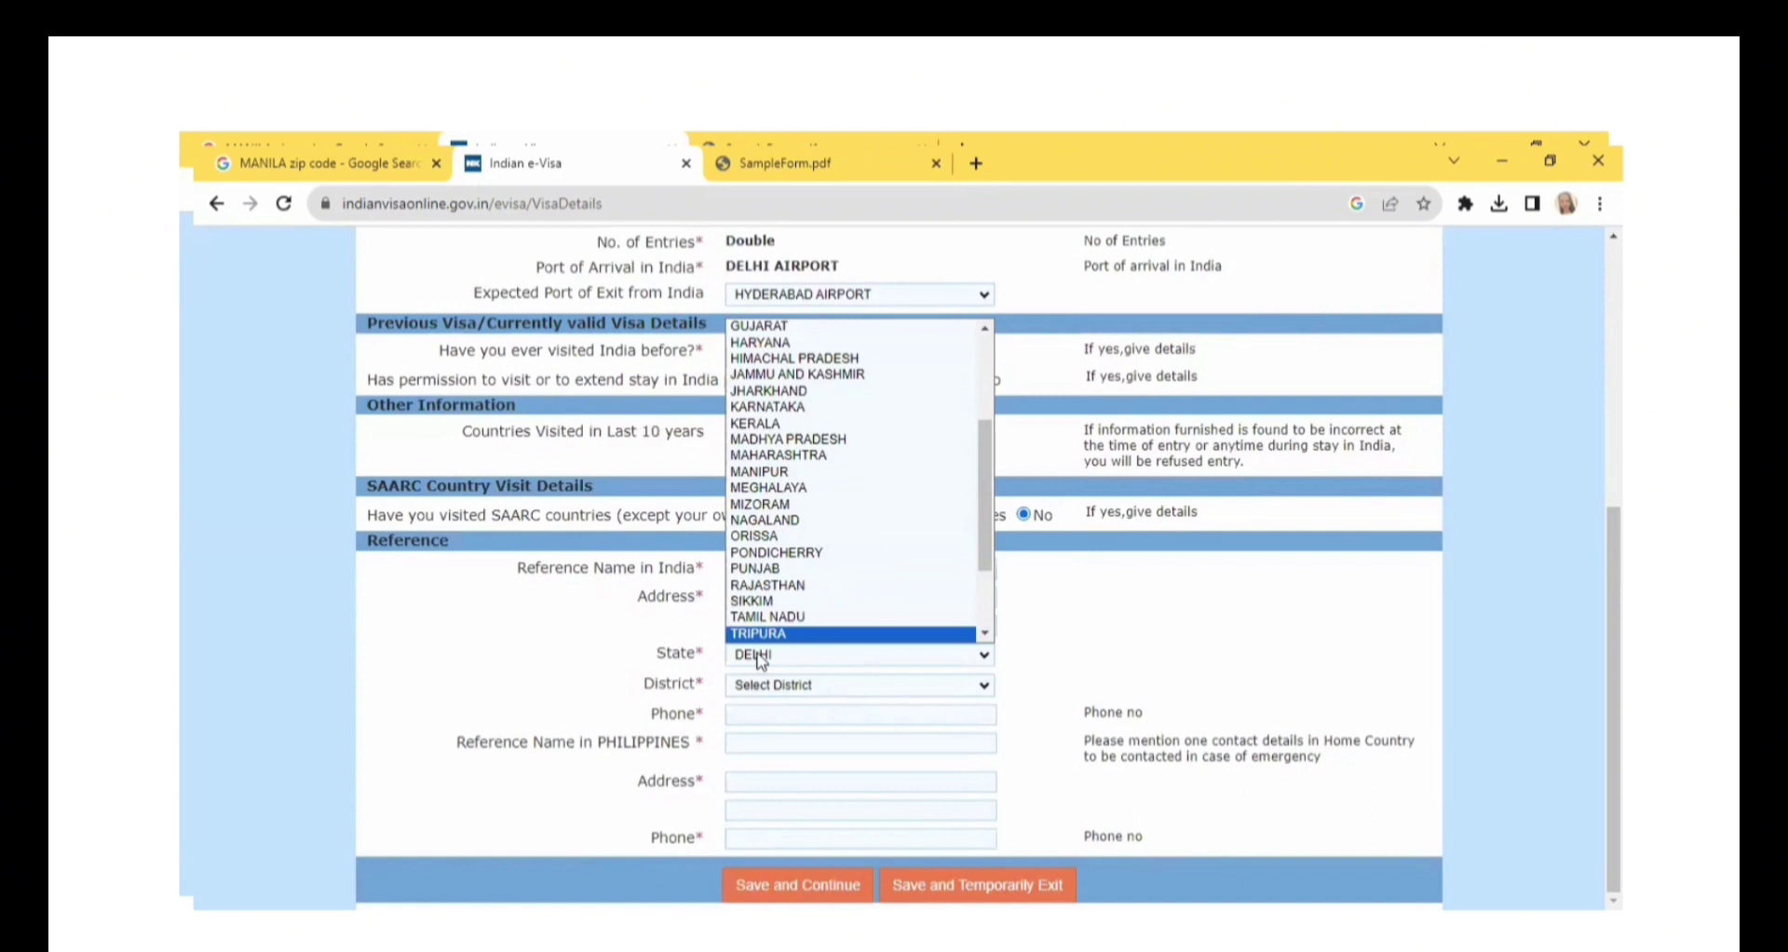
pyautogui.click(762, 661)
pyautogui.click(773, 687)
pyautogui.click(774, 740)
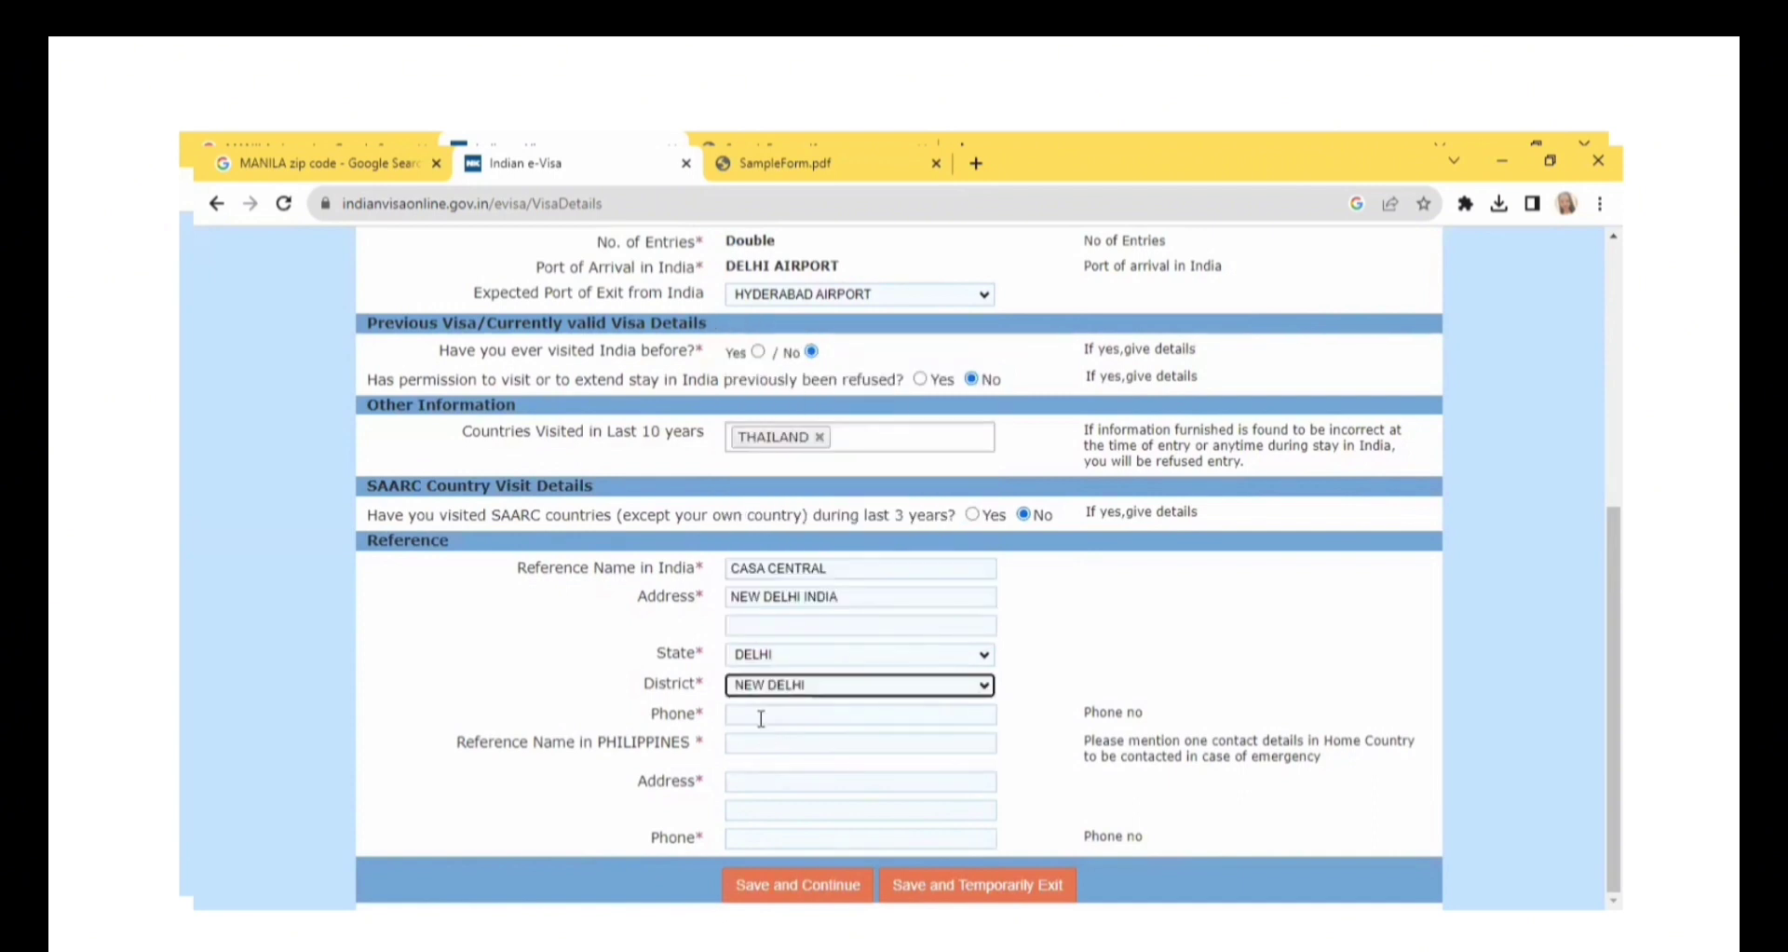
pyautogui.click(762, 719)
pyautogui.write('12')
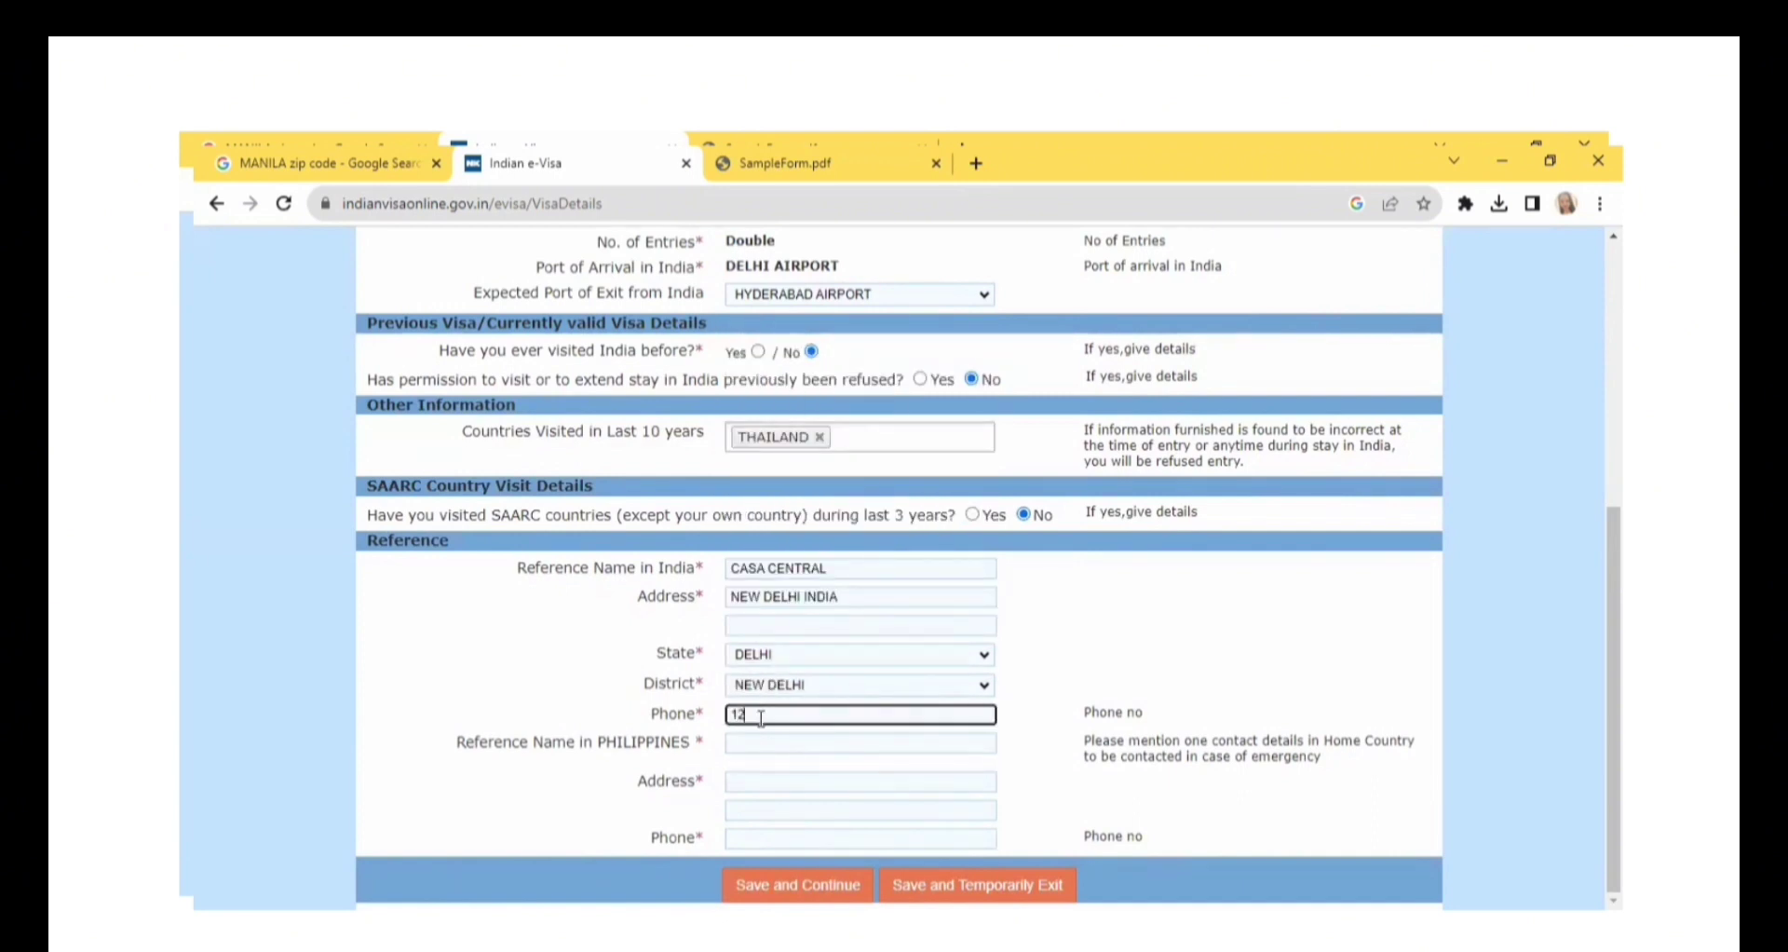
pyautogui.write('345678')
# Fill in the Philippines reference's name, address and phone number, and save the visa details to continue.
pyautogui.click(788, 747)
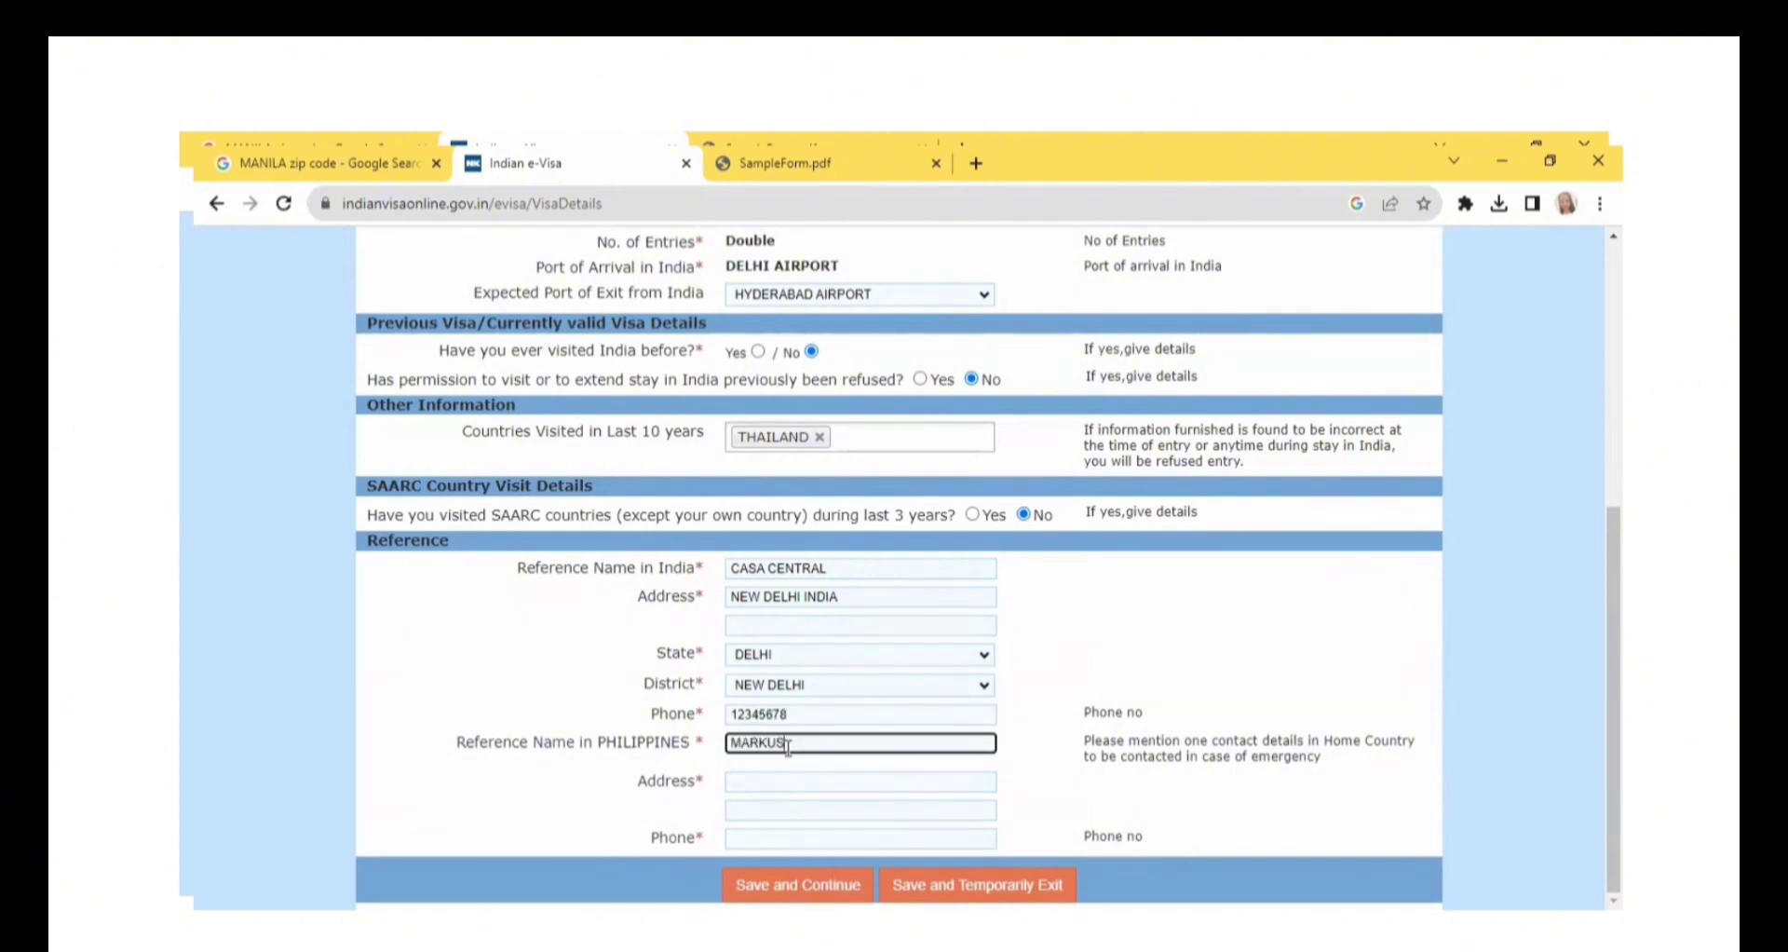
pyautogui.click(800, 785)
pyautogui.write('MAN')
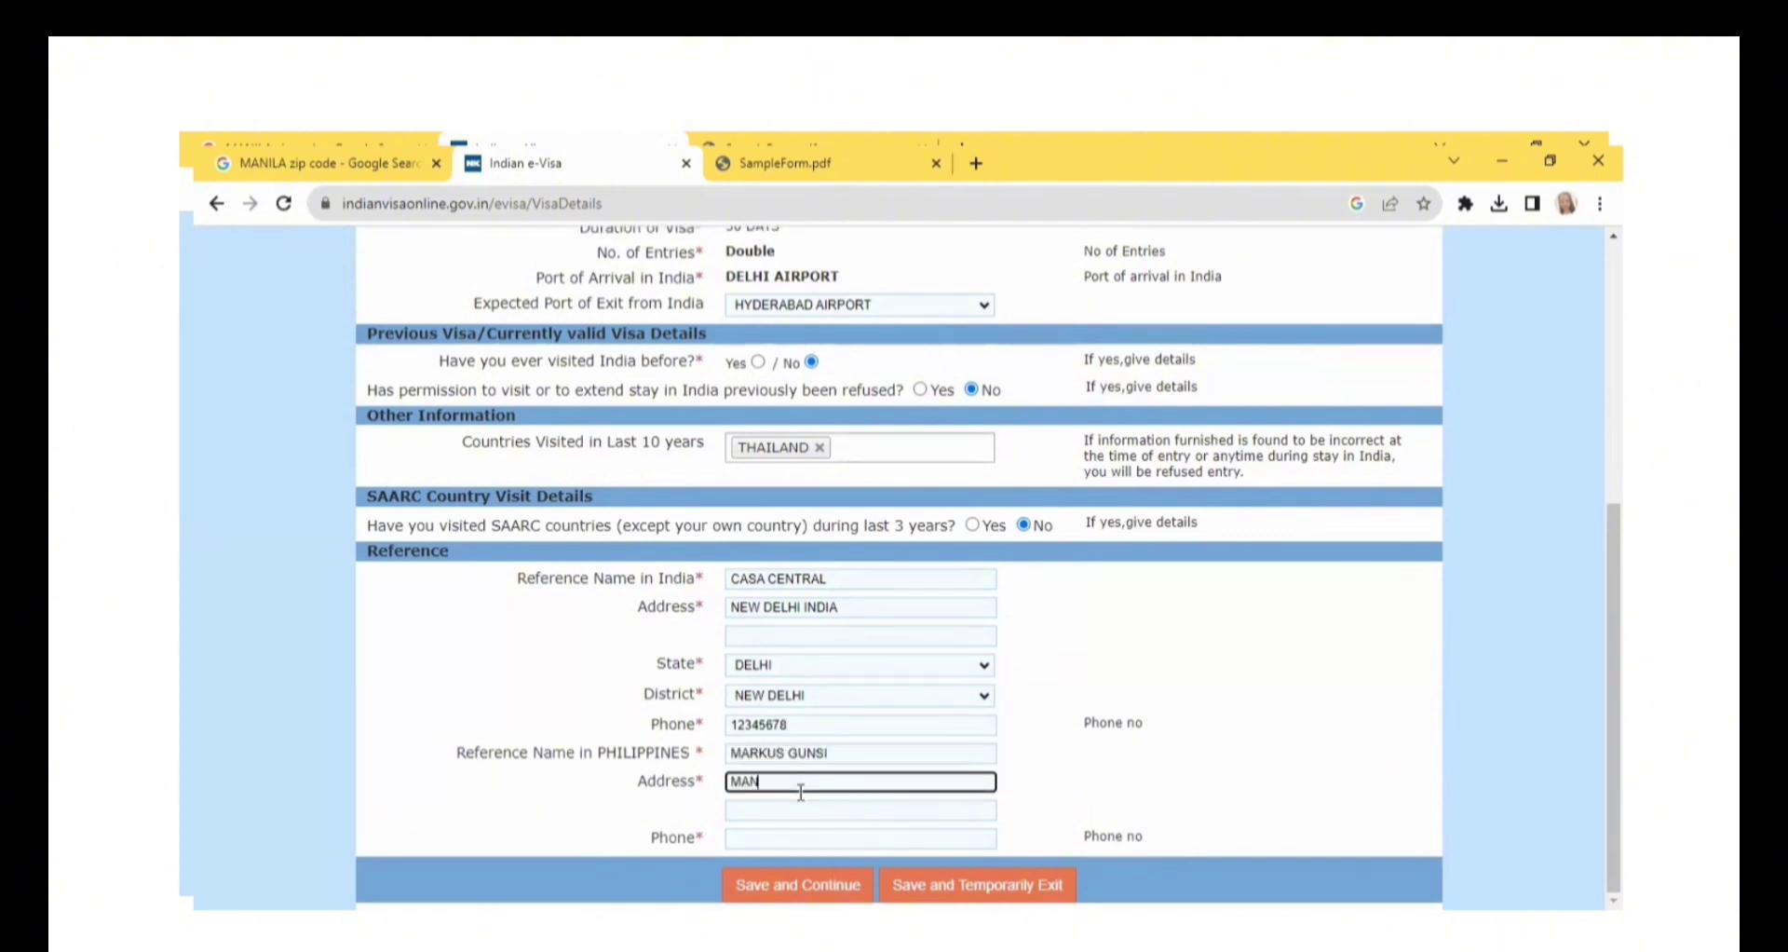
pyautogui.write('ILA PHILIPPINES')
pyautogui.click(800, 837)
pyautogui.write('123456789')
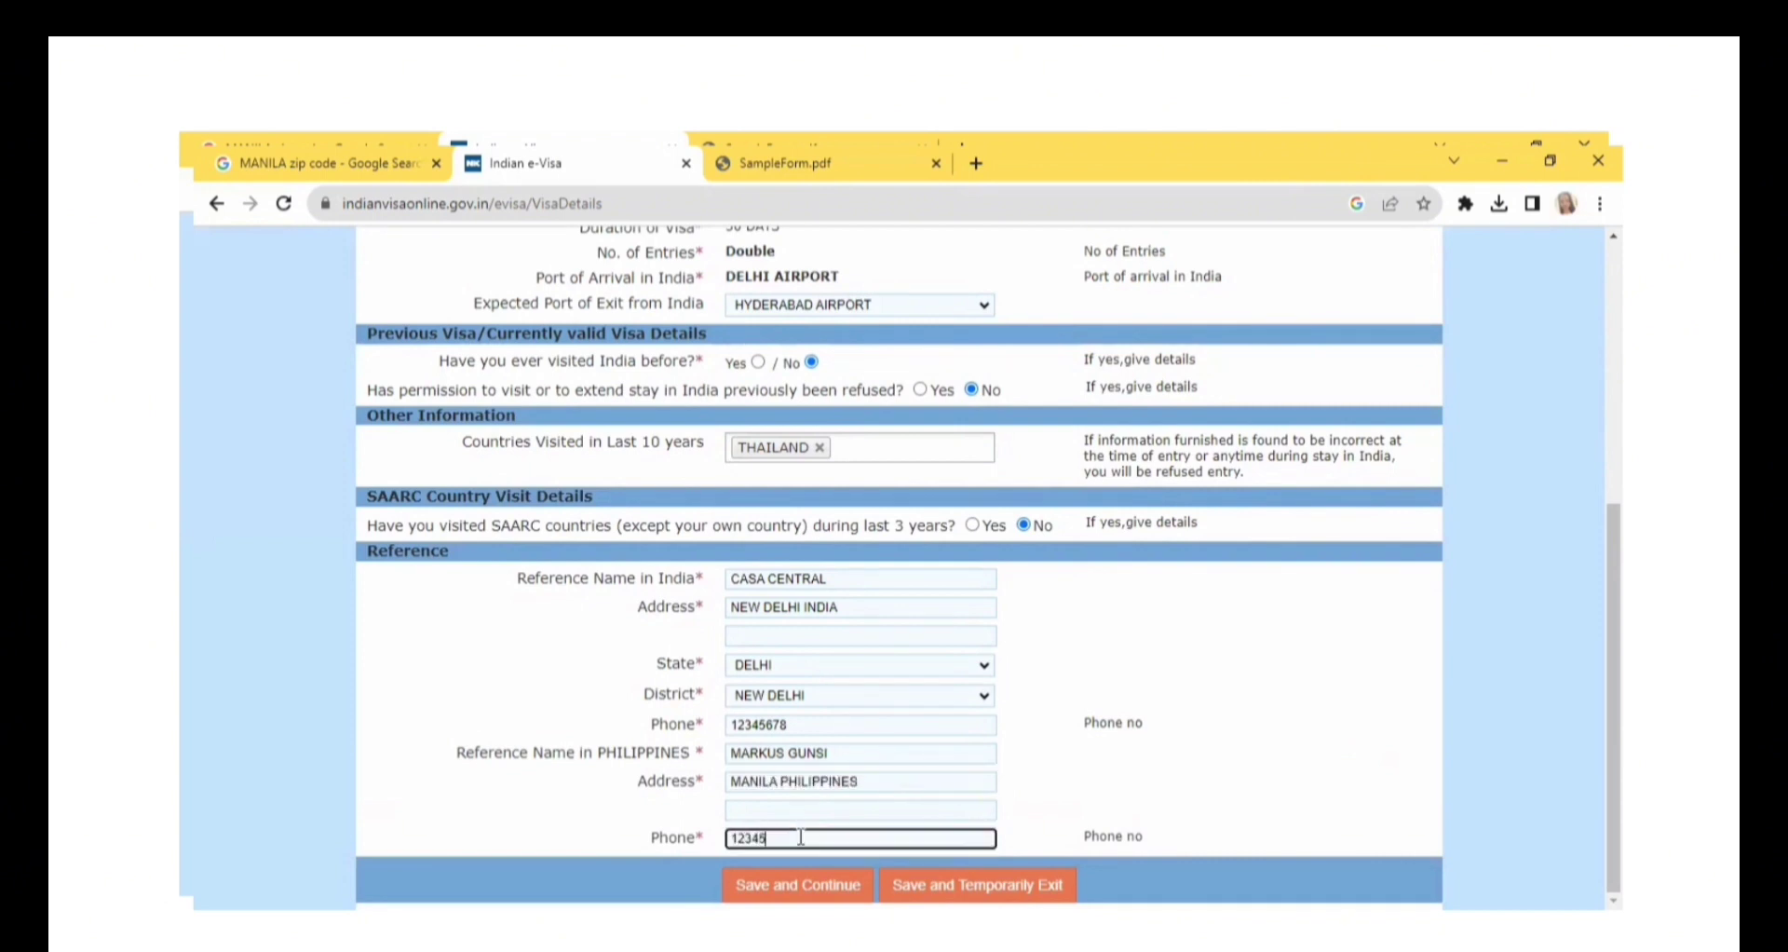
pyautogui.write('1')
pyautogui.click(798, 884)
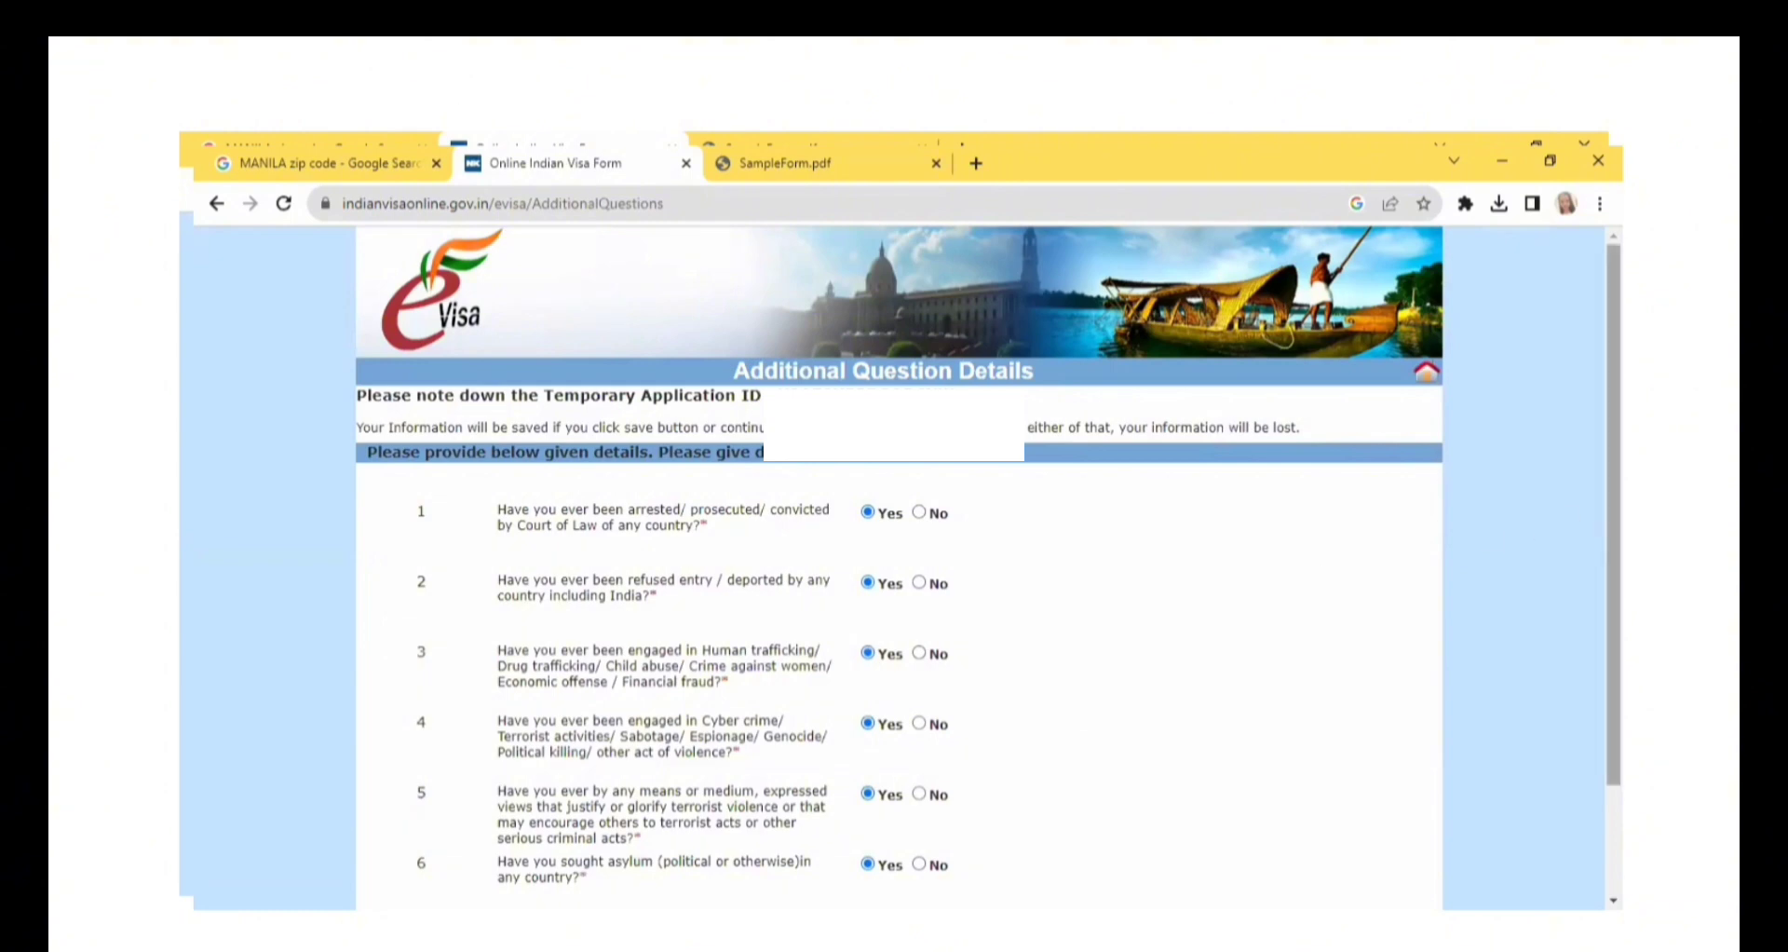
# Answer No to all six additional questions and proceed to the photograph upload.
pyautogui.scroll(-1, 1031, 475)
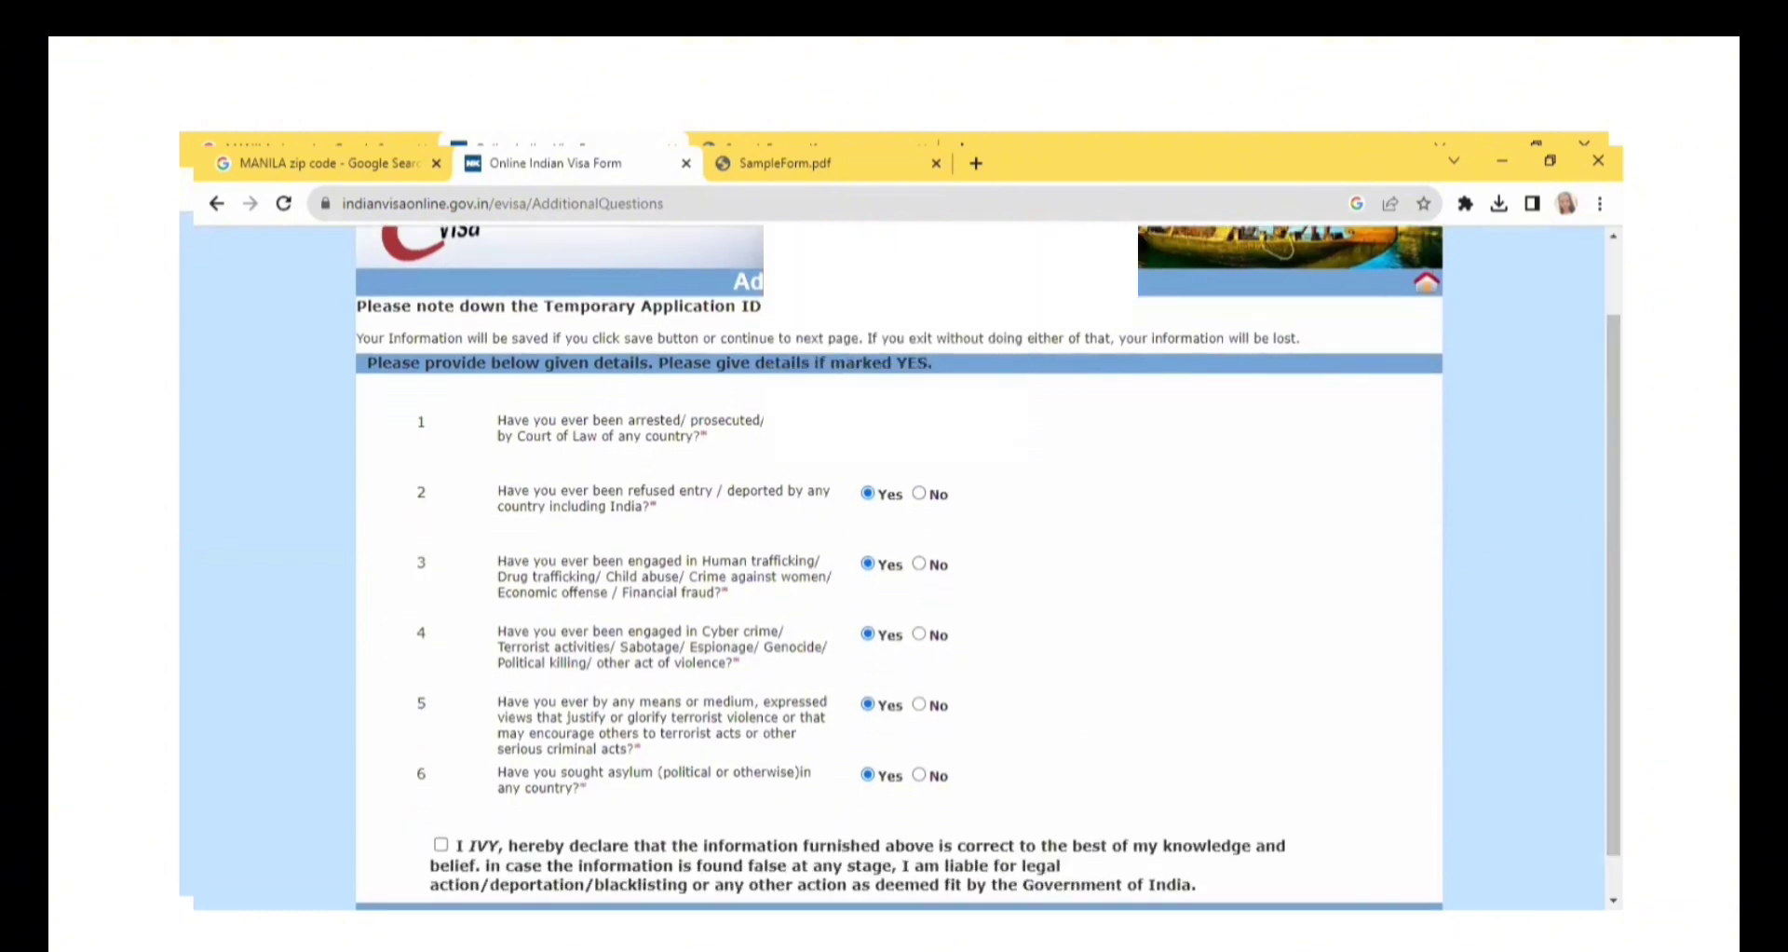
pyautogui.click(920, 495)
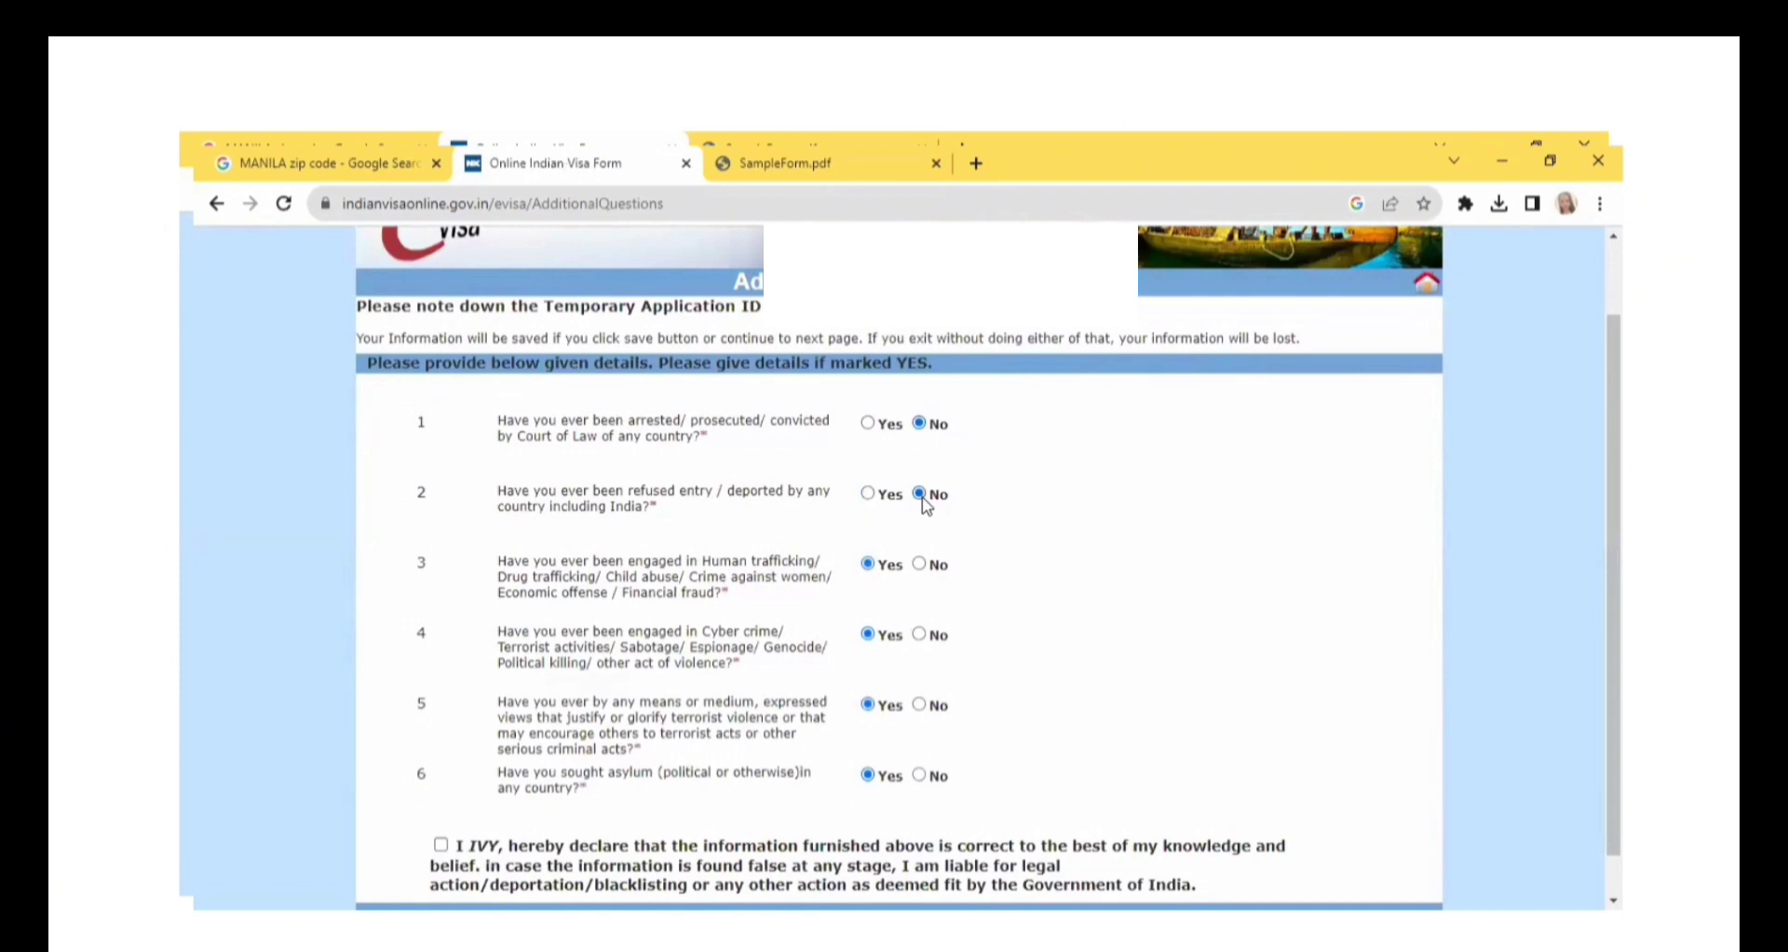
pyautogui.click(920, 564)
pyautogui.click(920, 635)
pyautogui.click(920, 705)
pyautogui.click(920, 775)
pyautogui.scroll(-1, 1613, 577)
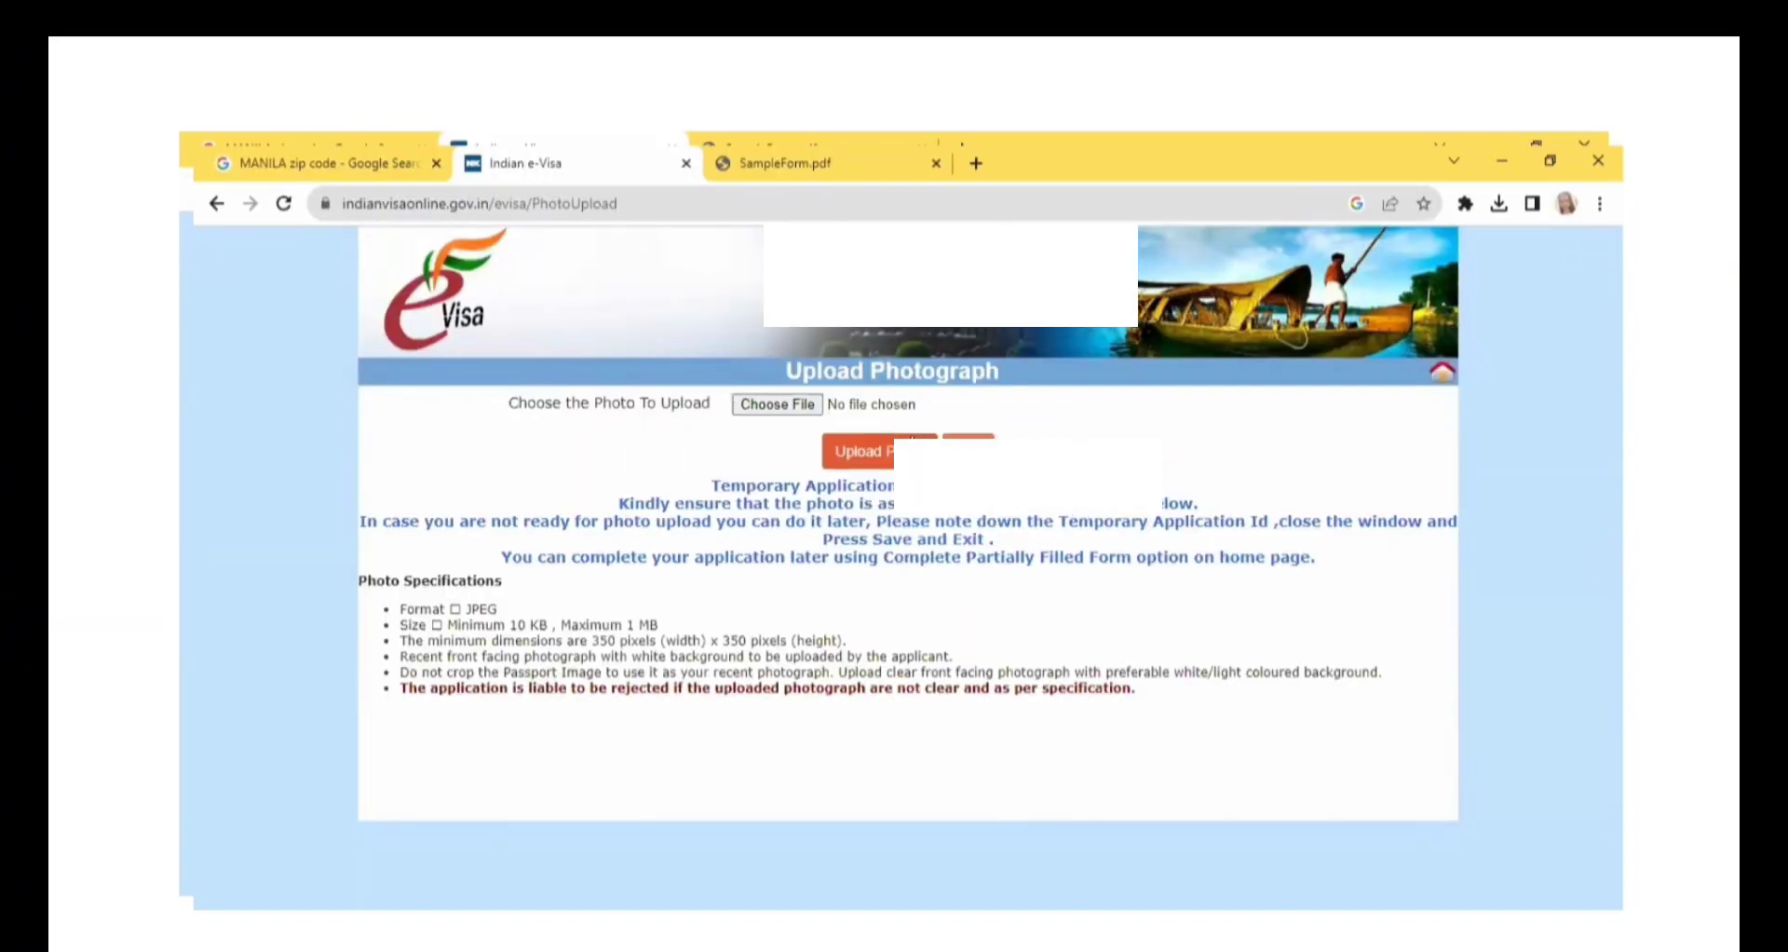
# Examine the photo specifications for file size, minimum dimensions, background, cropping and rejection conditions.
pyautogui.moveTo(400, 625); pyautogui.dragTo(680, 636)
pyautogui.click(679, 636)
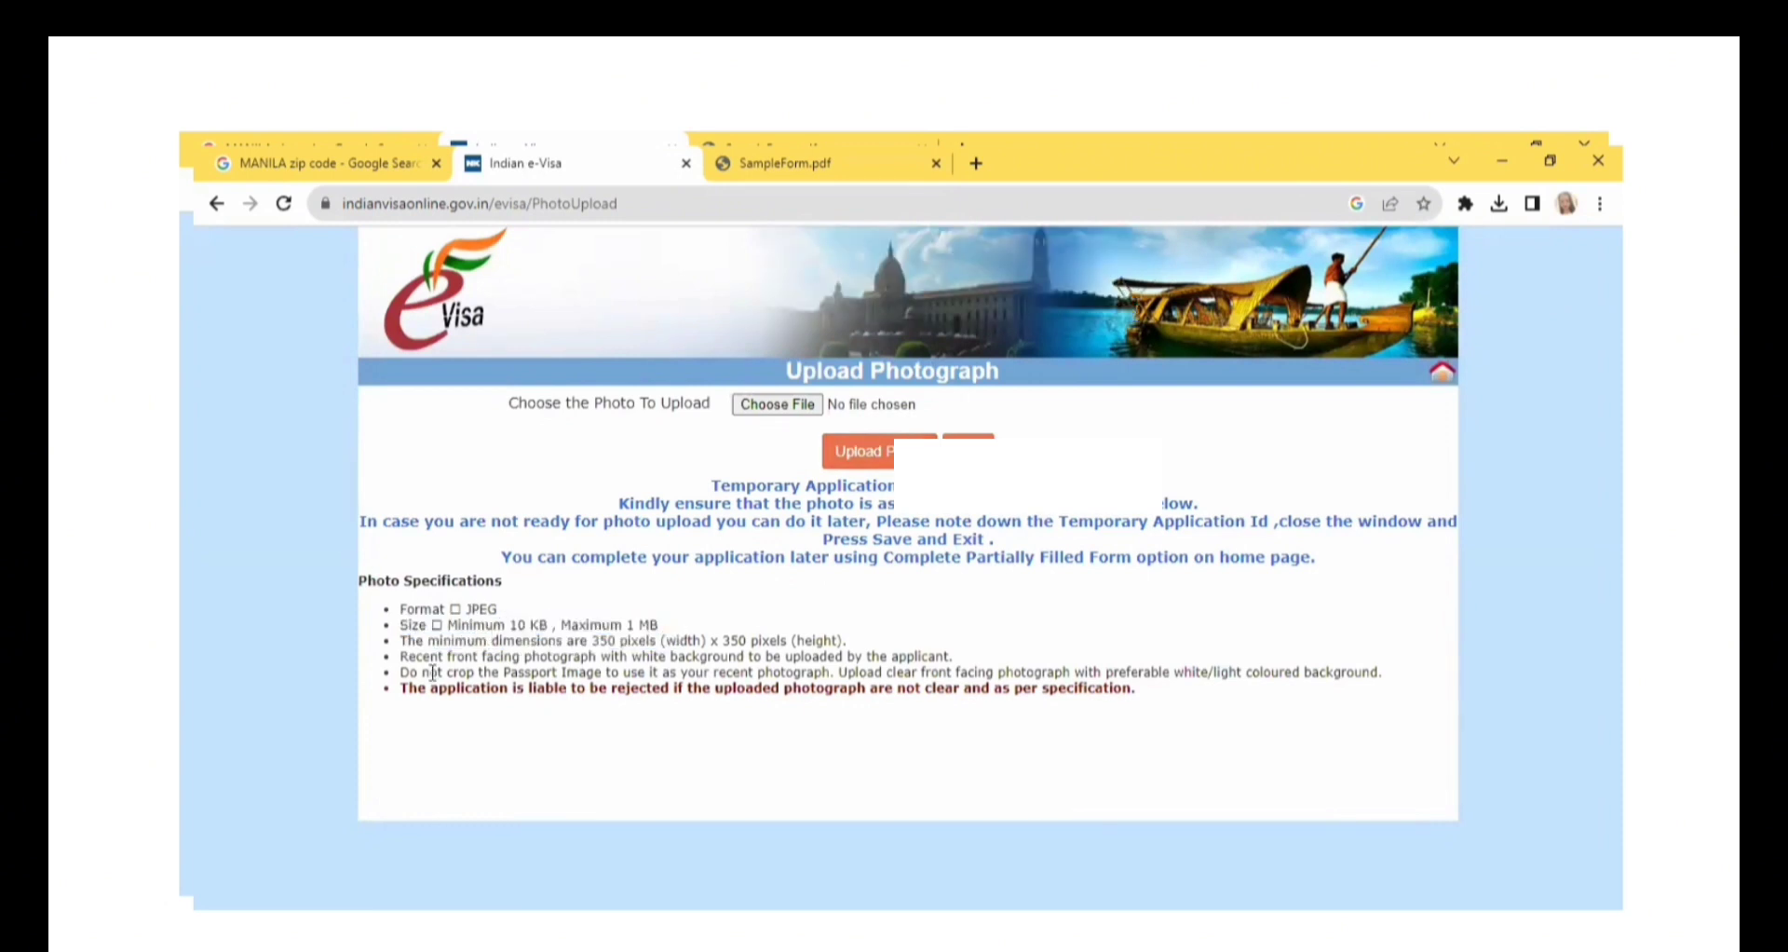
pyautogui.moveTo(423, 657); pyautogui.dragTo(548, 663)
pyautogui.click(463, 683)
pyautogui.moveTo(414, 670); pyautogui.dragTo(676, 670)
pyautogui.click(676, 670)
pyautogui.moveTo(458, 689); pyautogui.dragTo(960, 745)
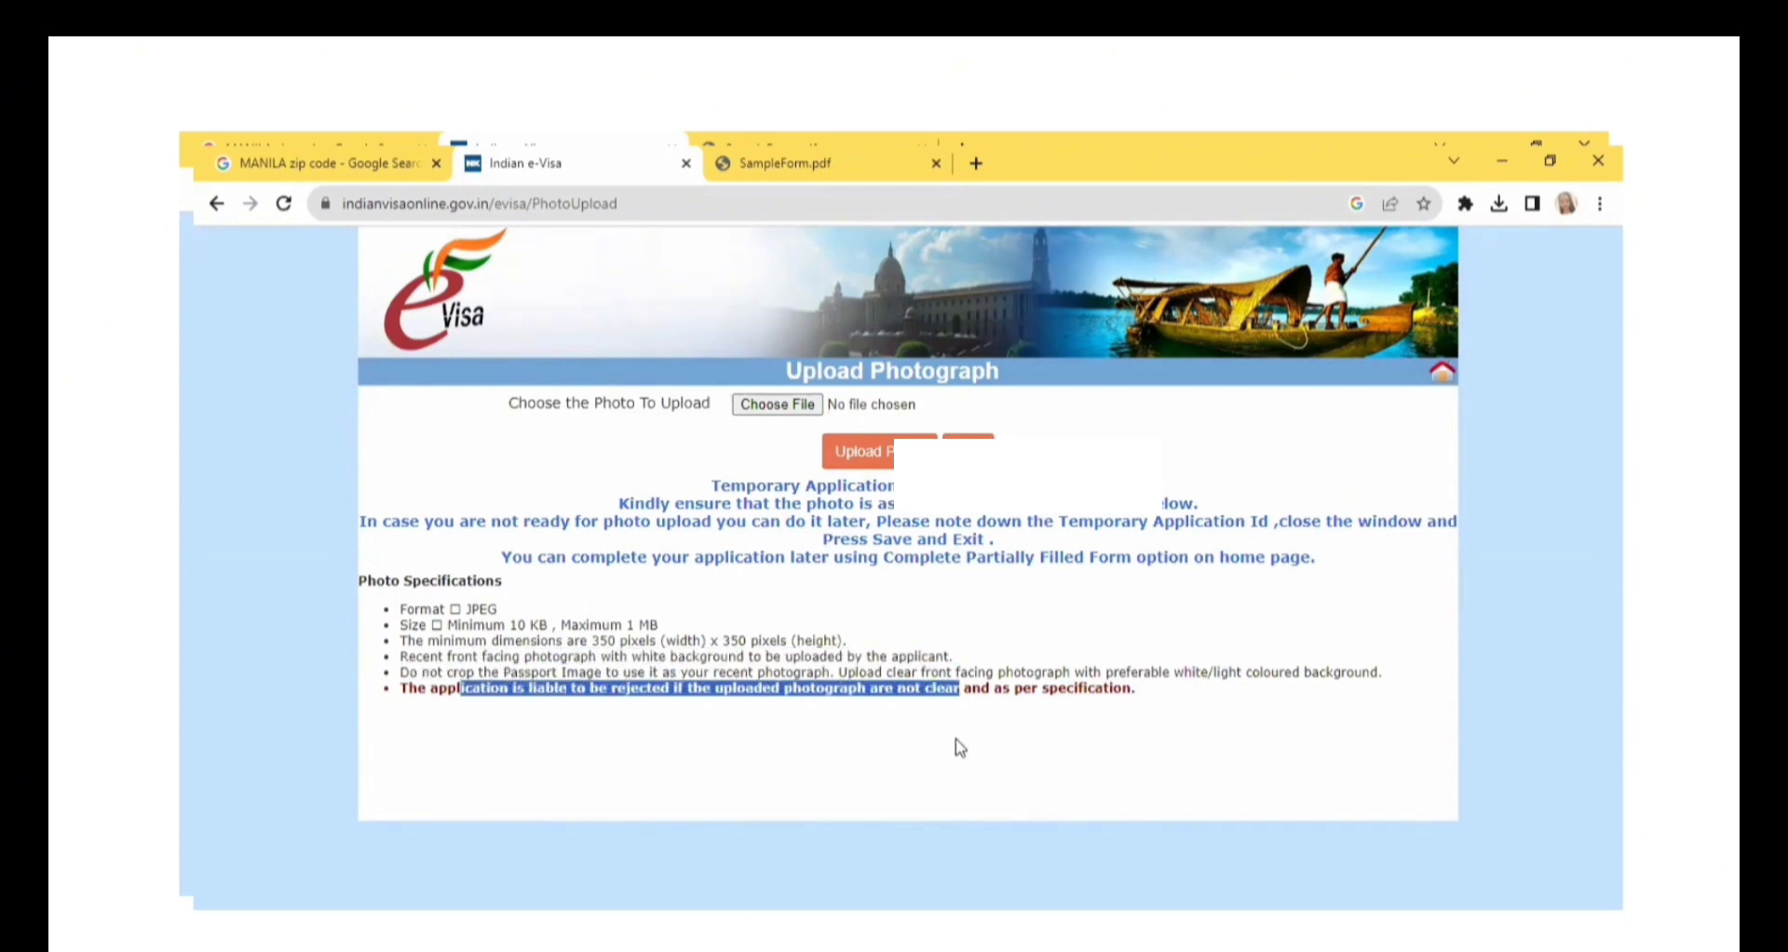
pyautogui.click(959, 745)
# Choose SAM_0001.jpg from the India Files folder on the Desktop as the applicant's photograph.
pyautogui.click(879, 460)
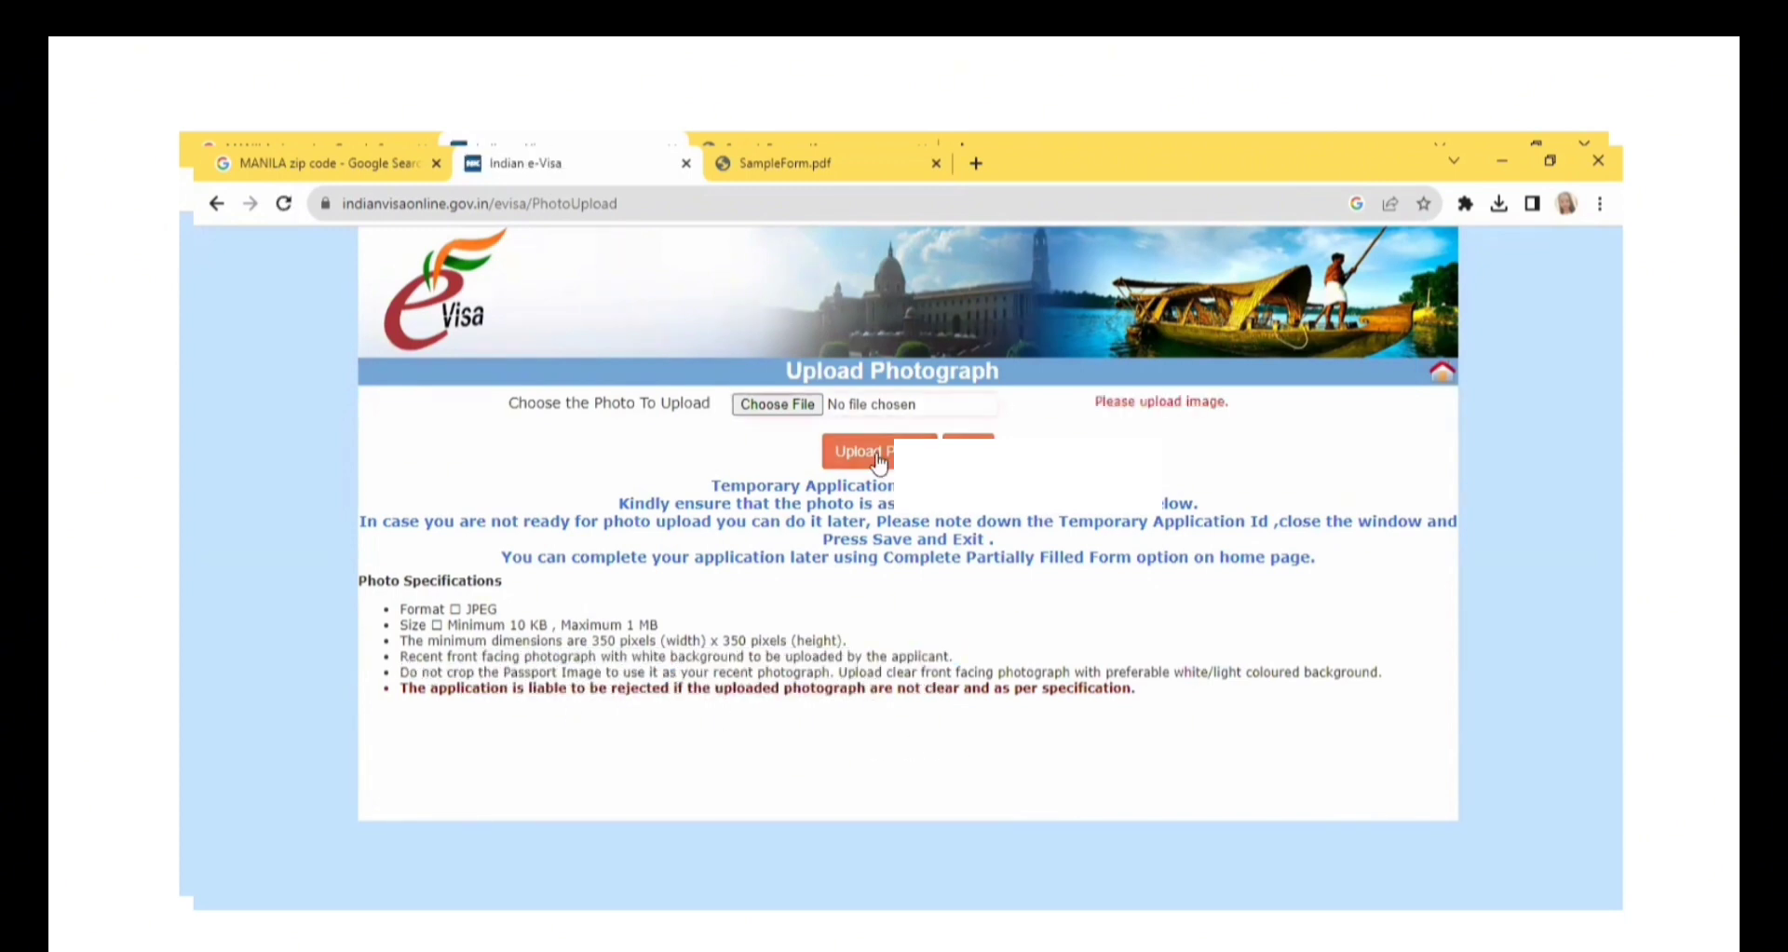
pyautogui.click(805, 410)
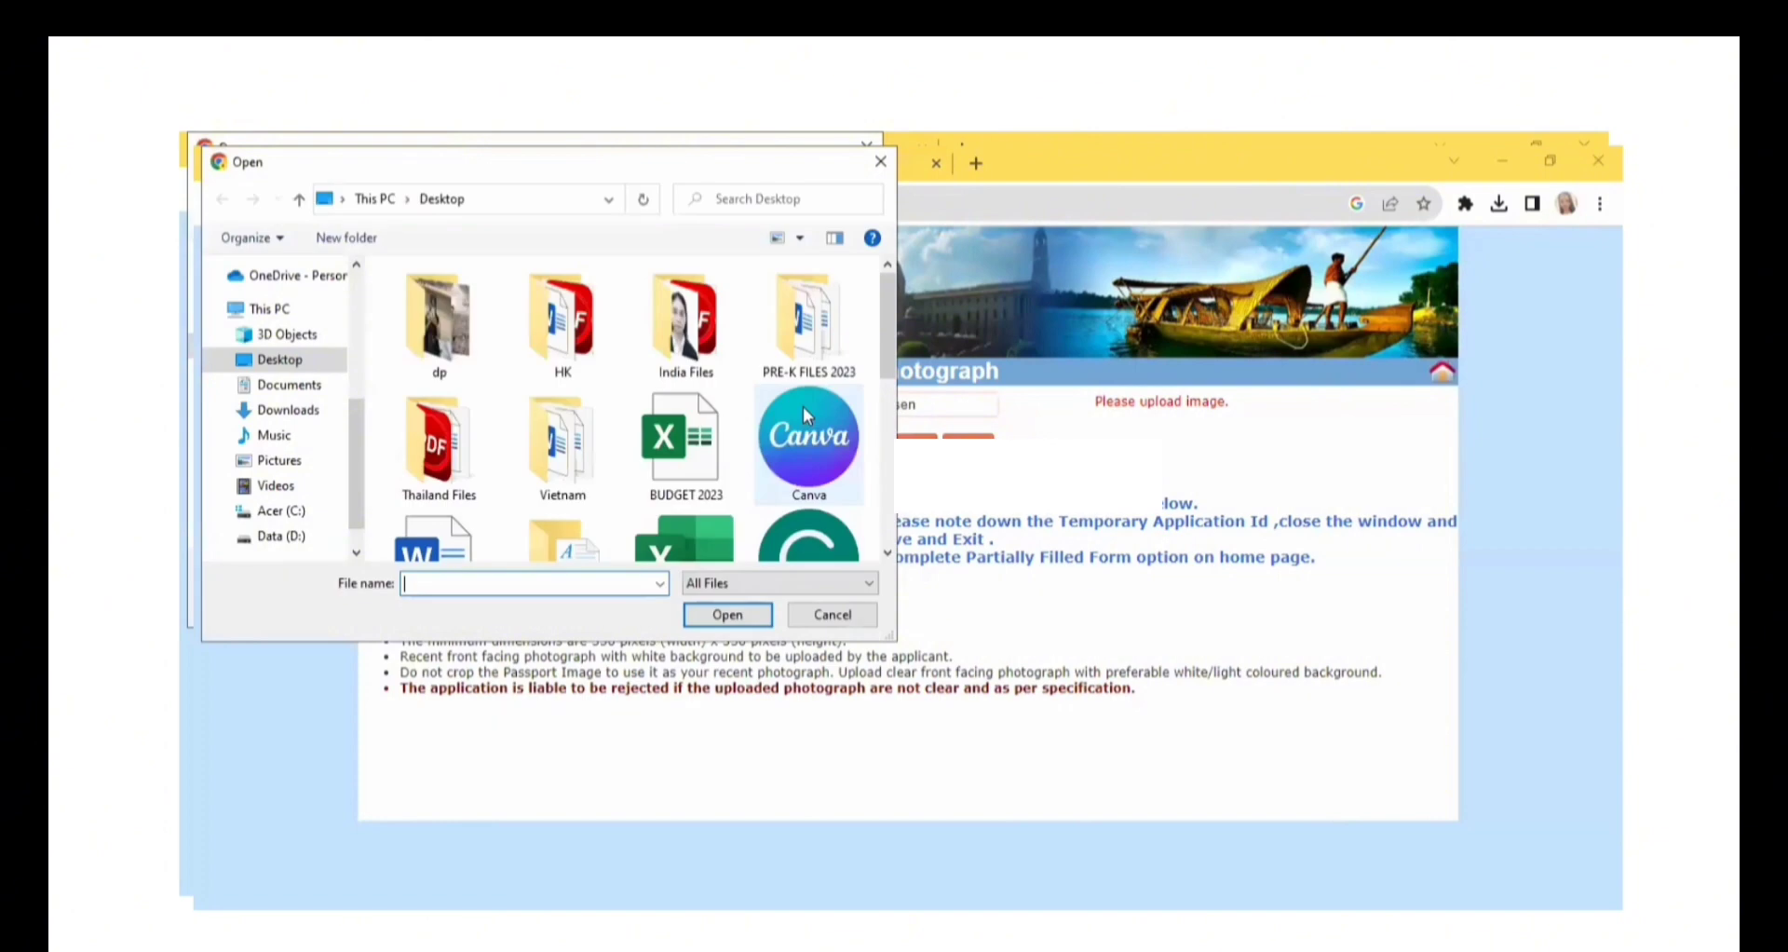
pyautogui.doubleClick(719, 345)
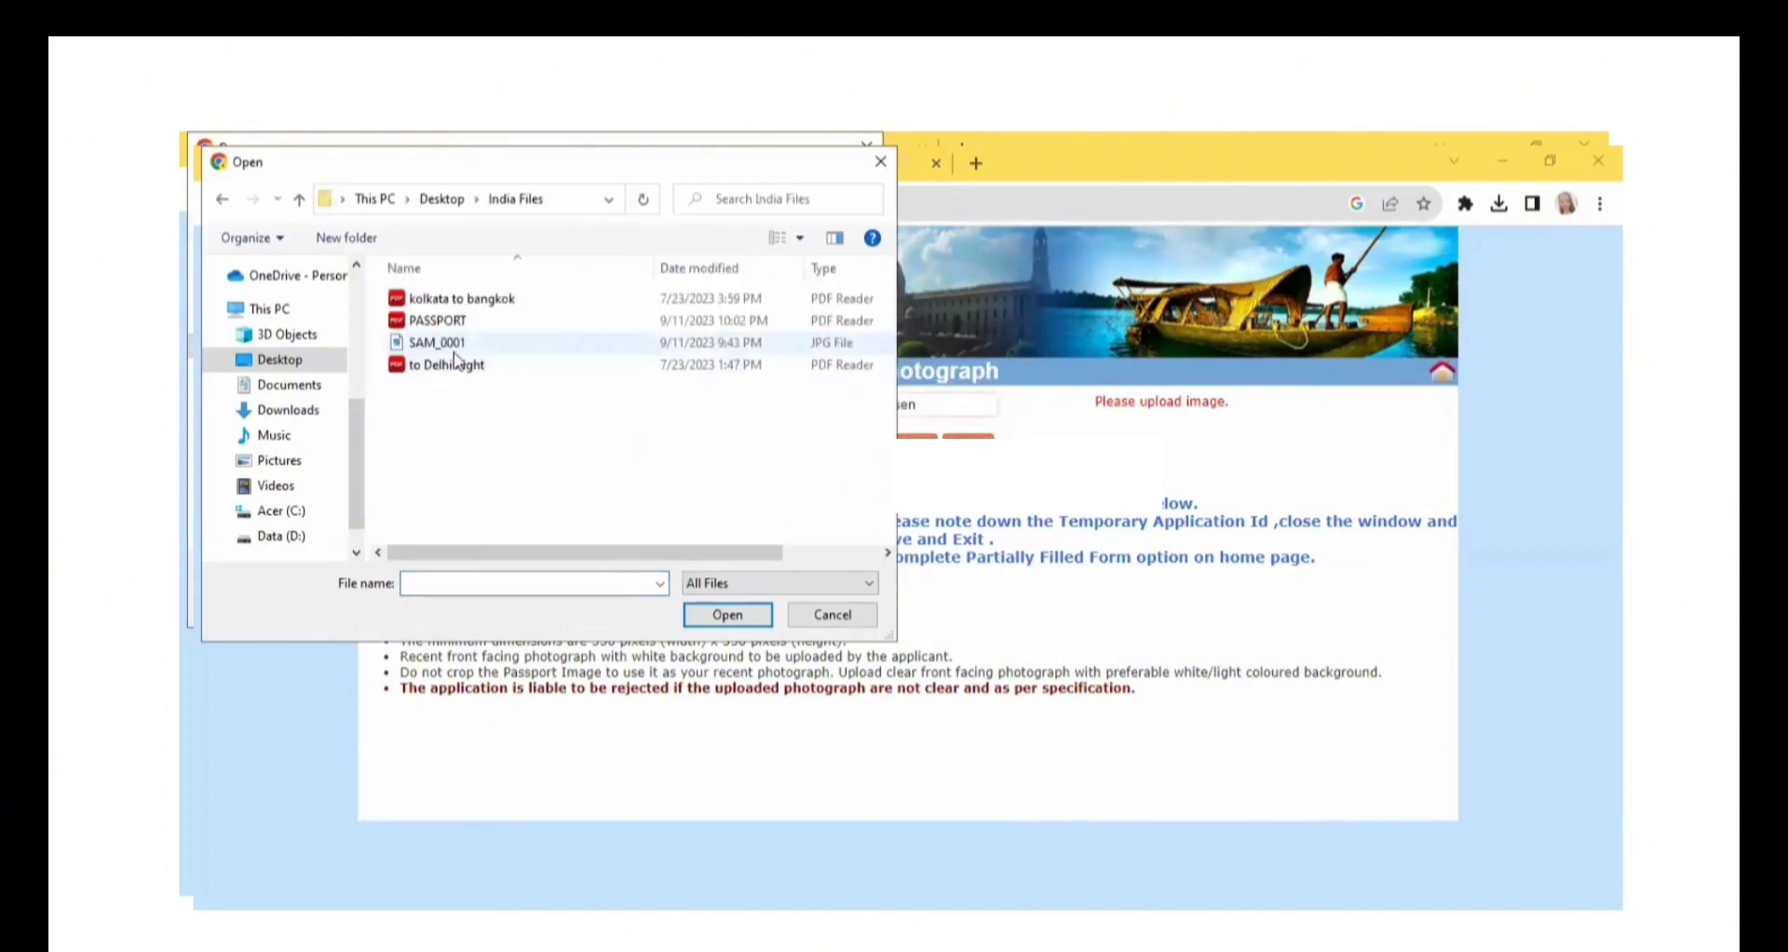
pyautogui.click(715, 343)
pyautogui.click(715, 615)
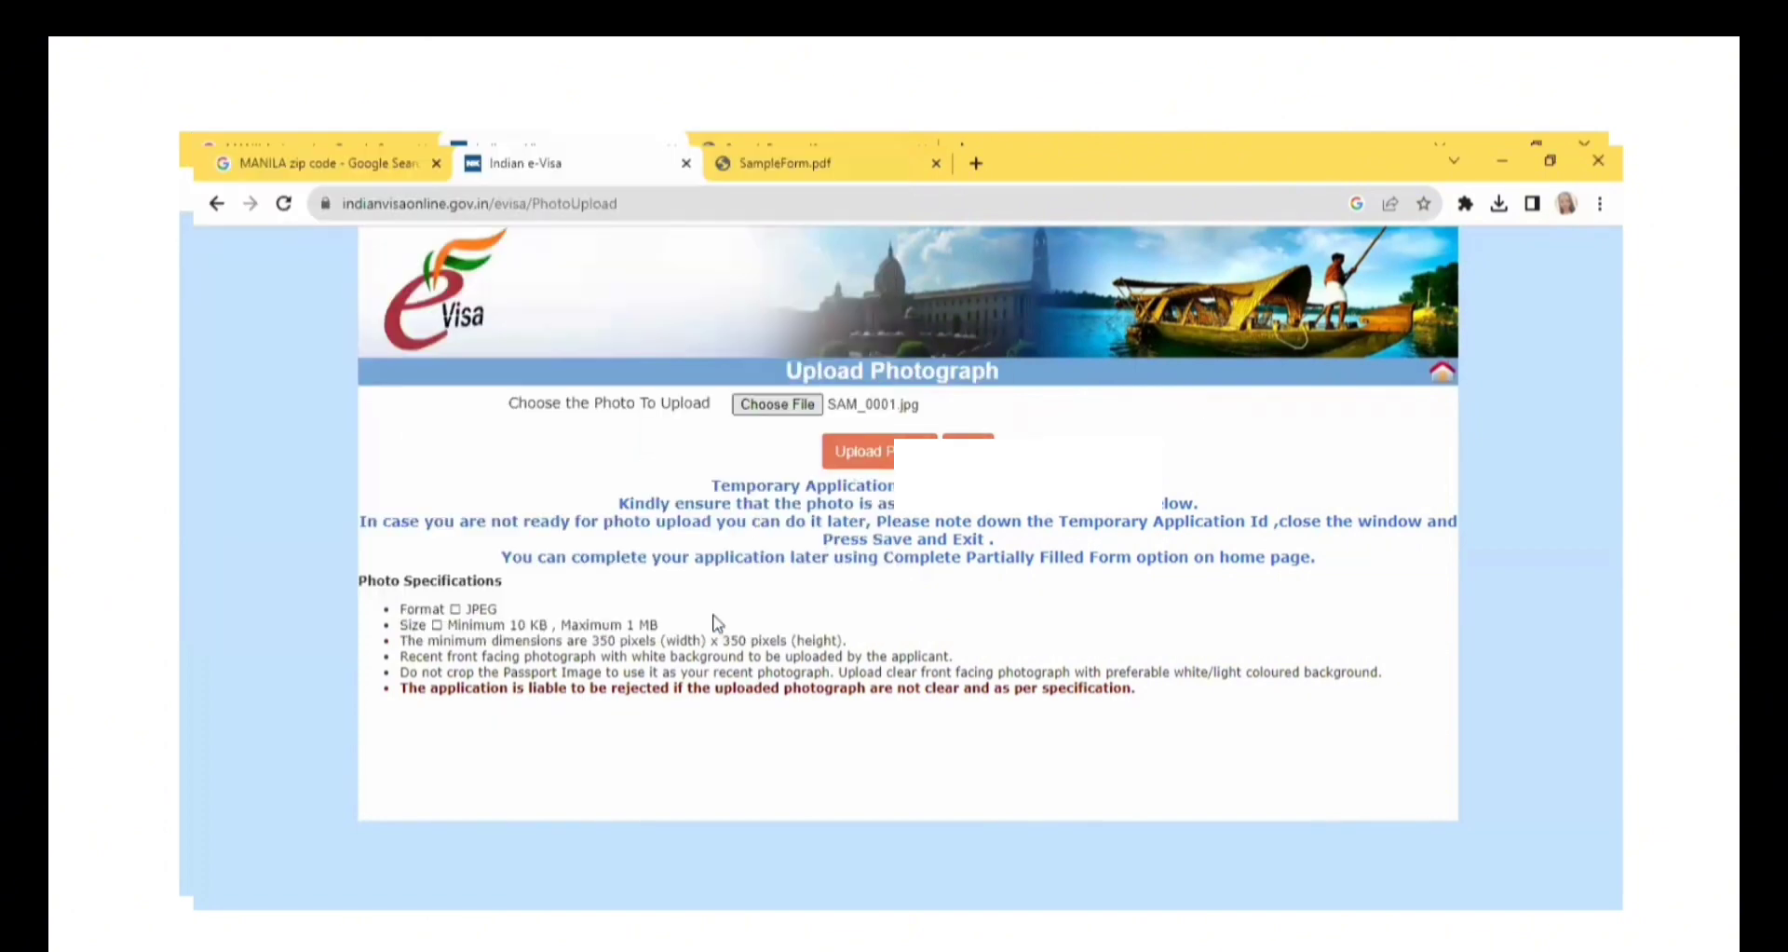
# Upload the chosen photograph, and save it to continue to the document upload.
pyautogui.click(889, 453)
pyautogui.click(896, 849)
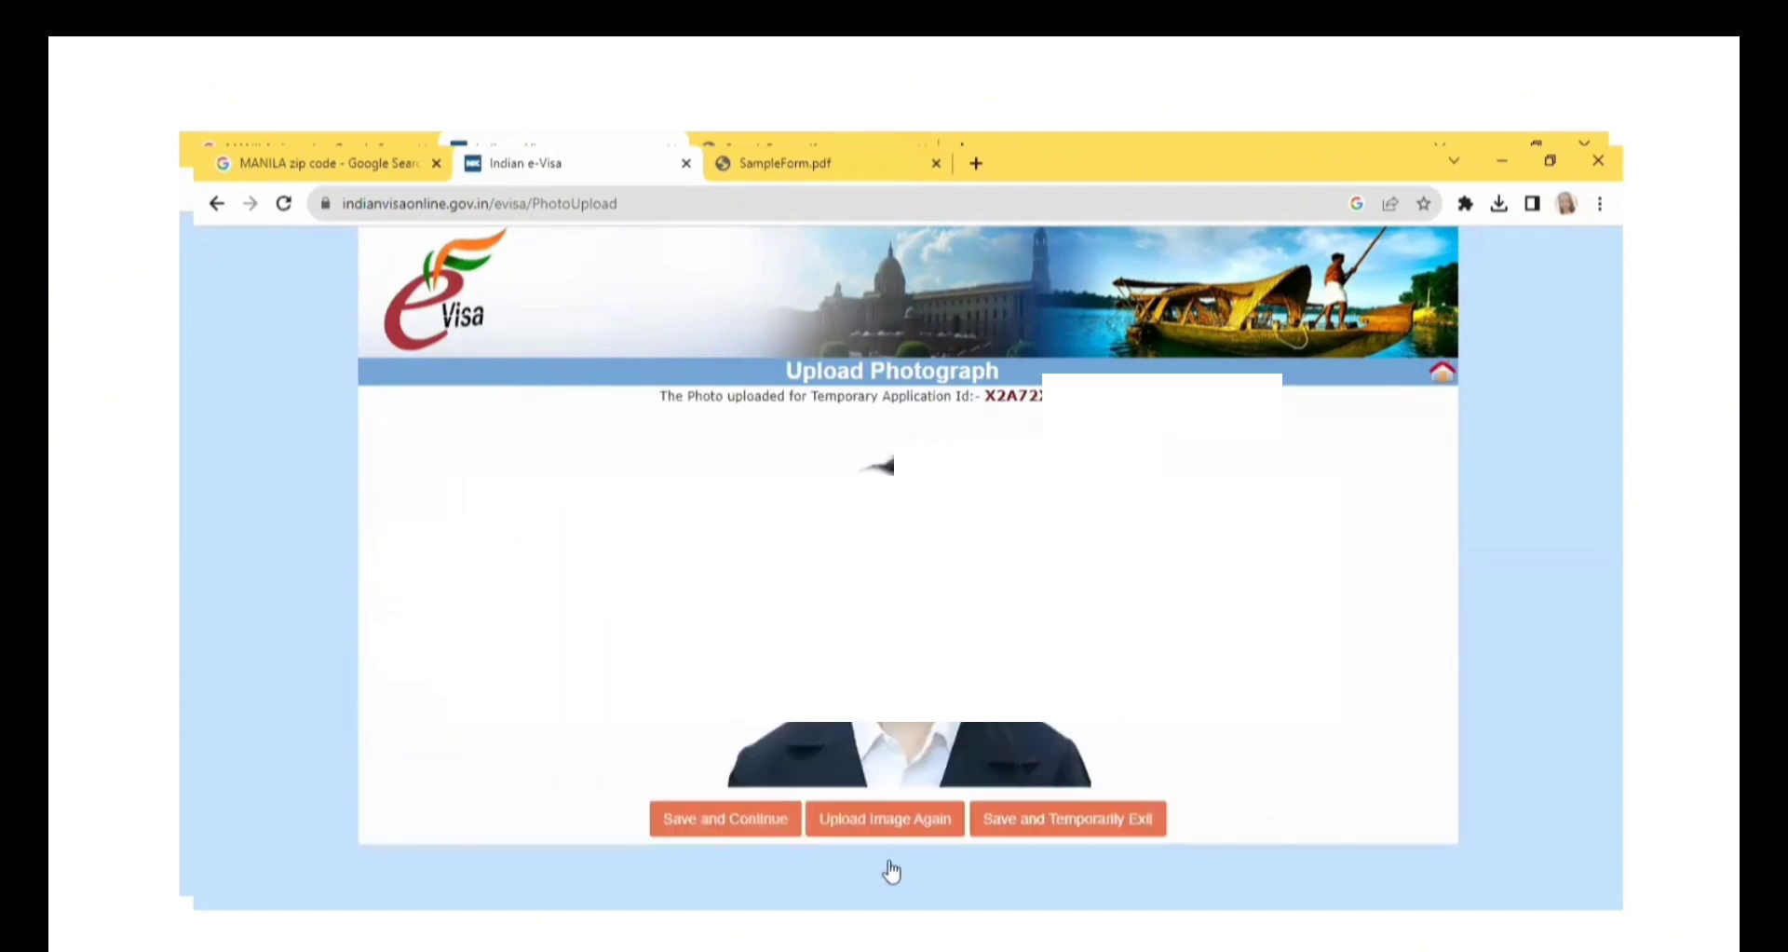
pyautogui.click(773, 819)
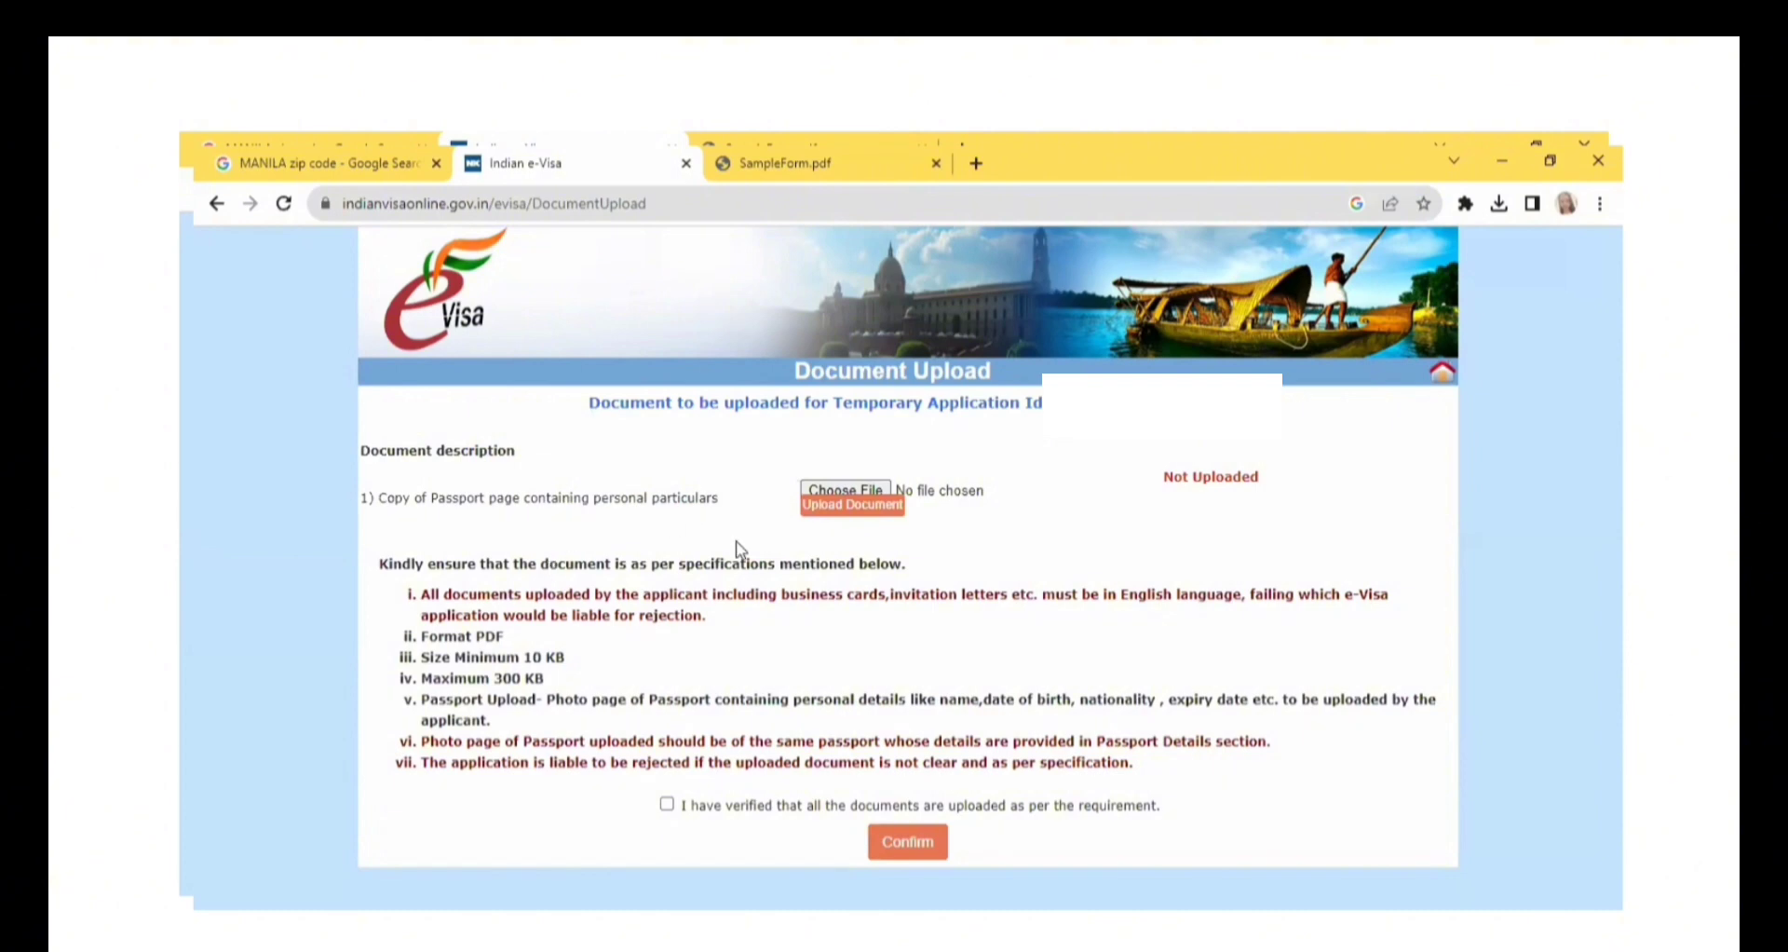
# Select the PASSPORT PDF from the India Files folder as the copy of the passport page with personal particulars.
pyautogui.click(847, 488)
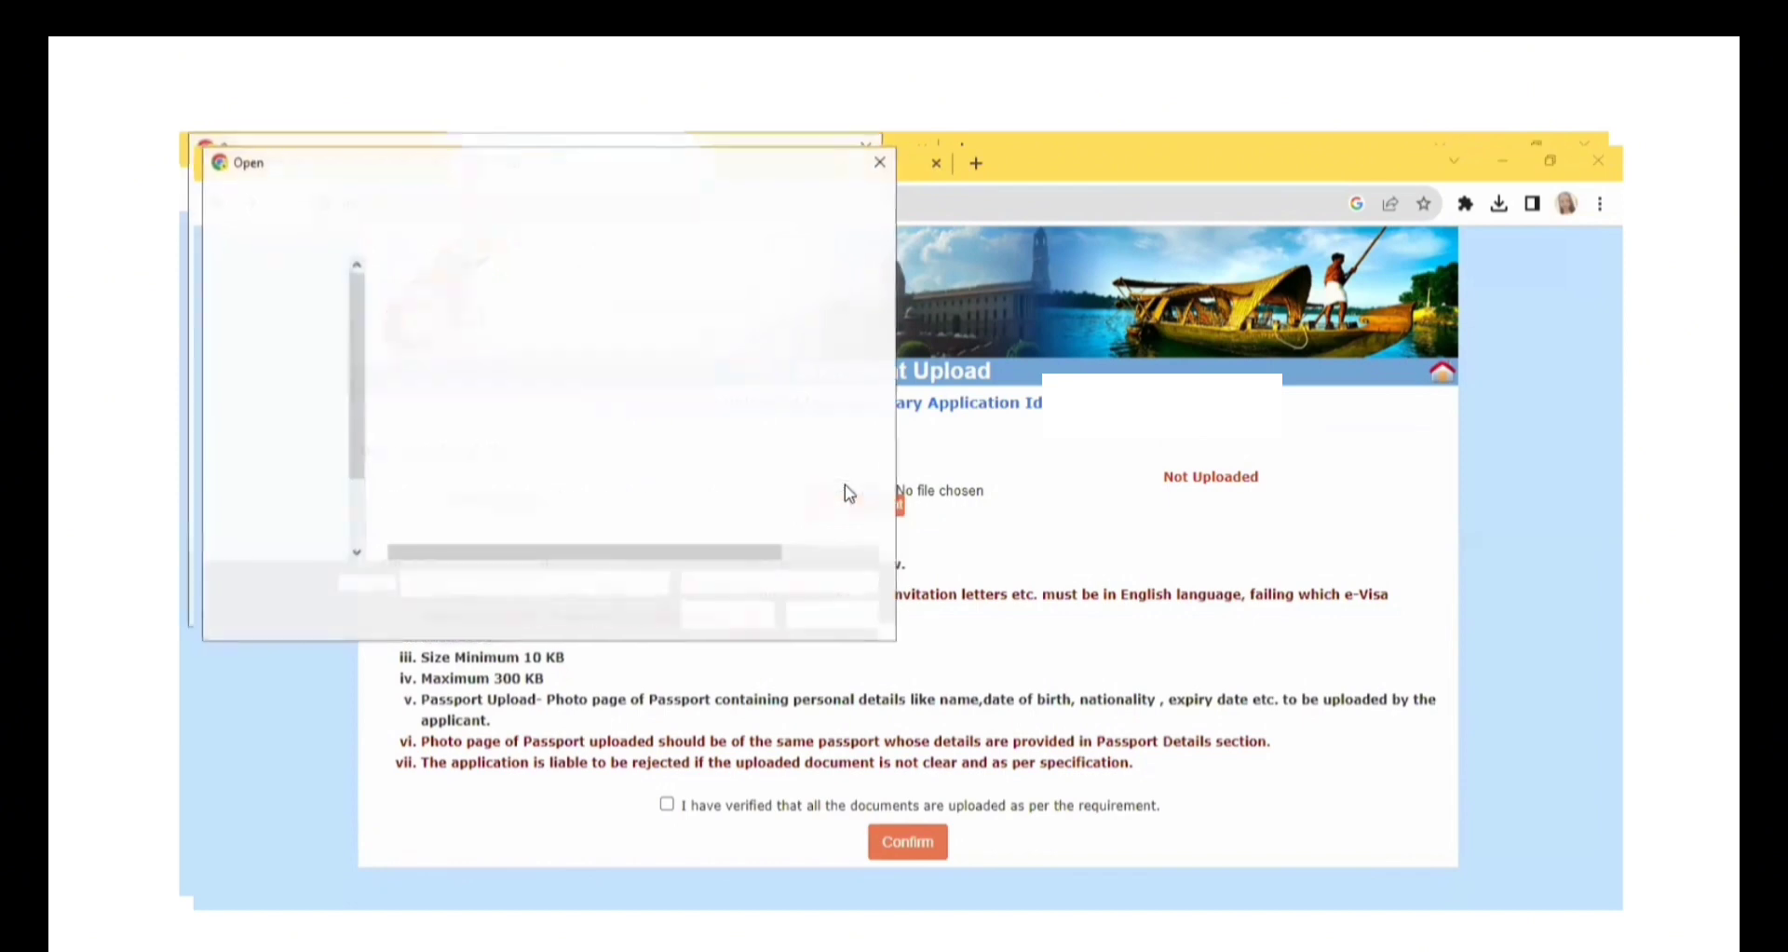
pyautogui.click(458, 323)
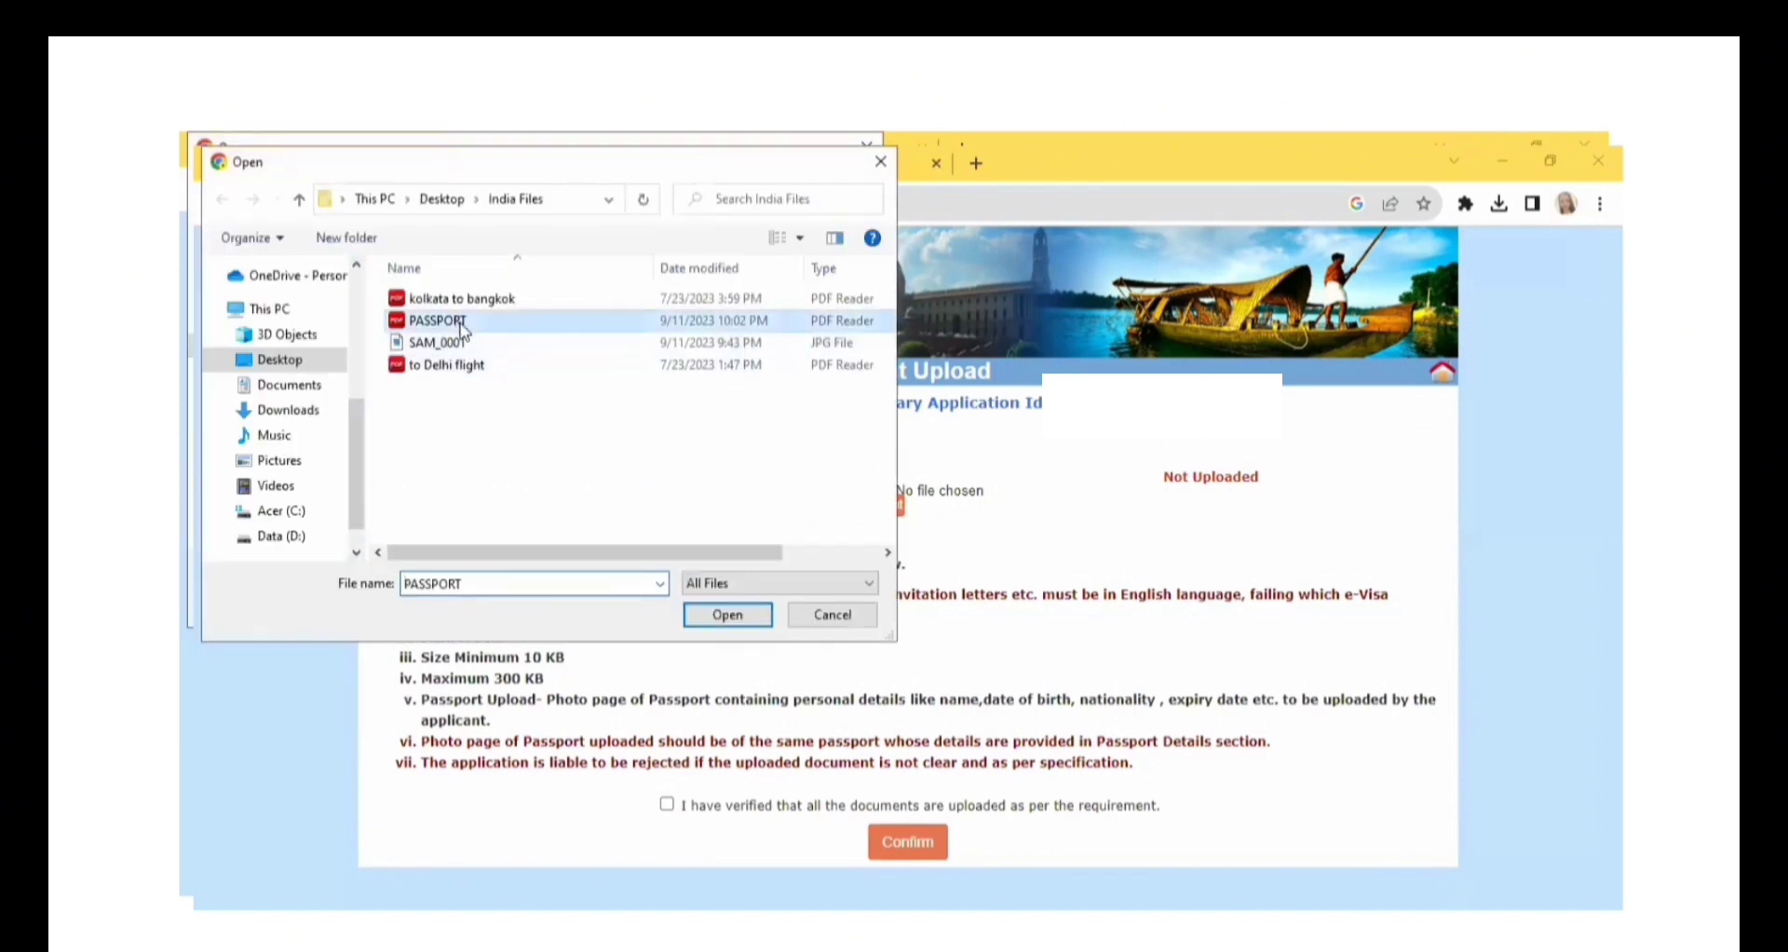
pyautogui.click(727, 614)
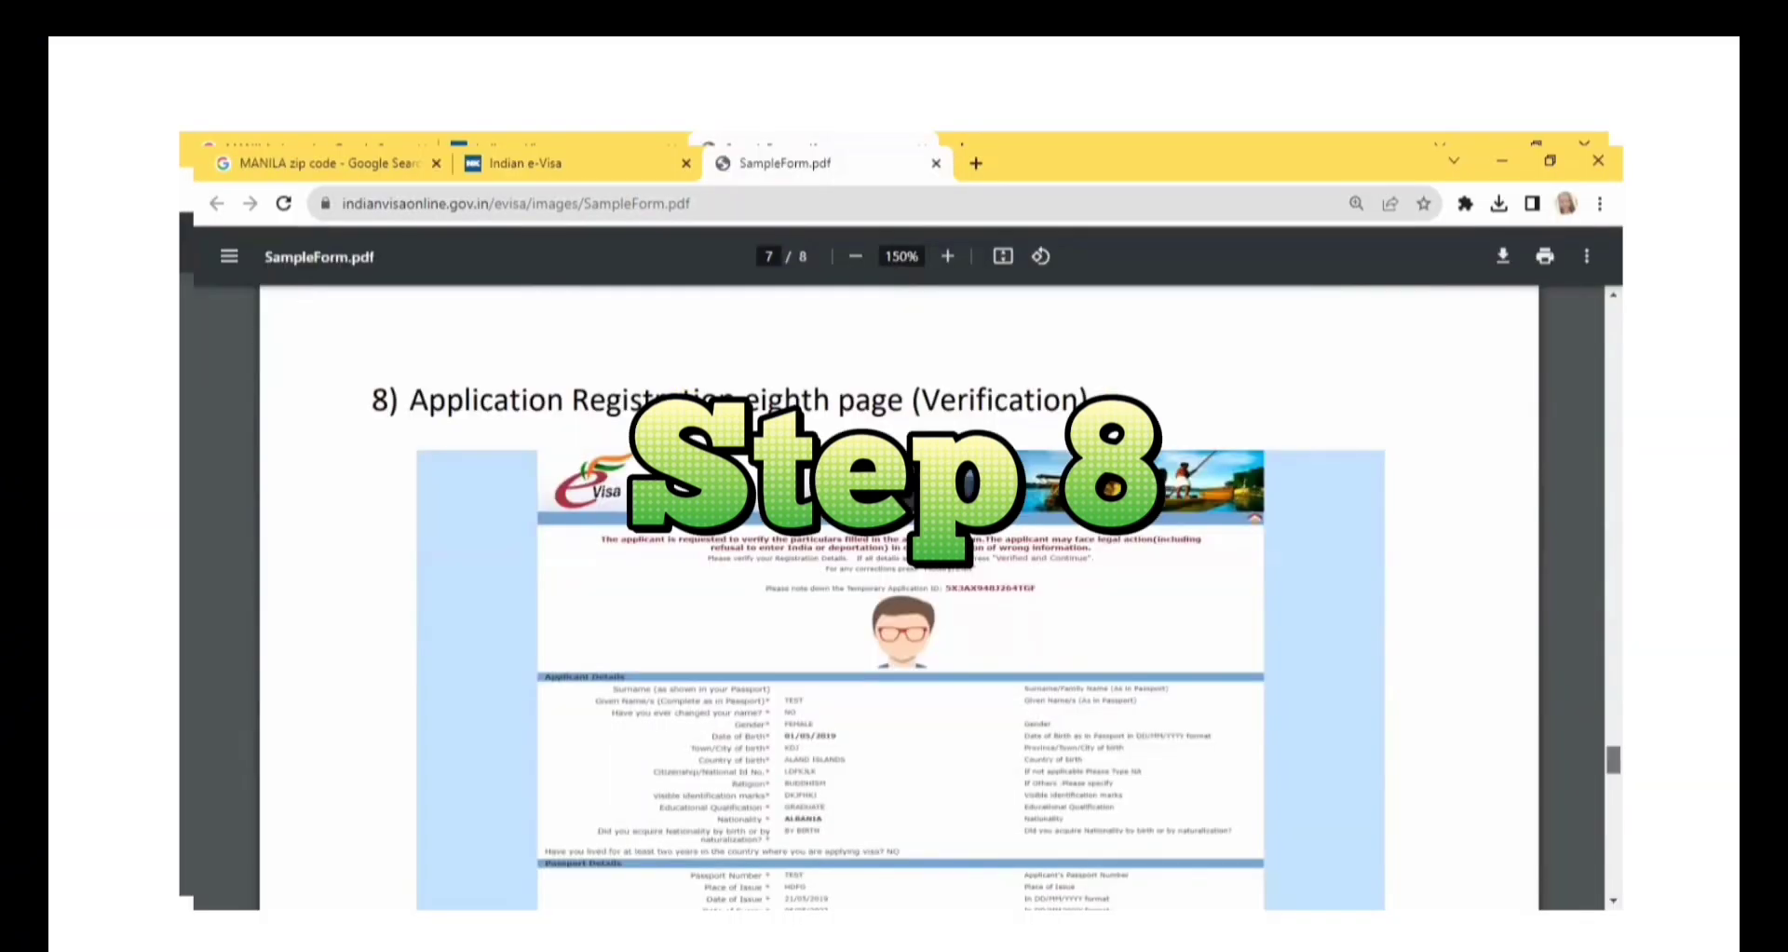
# Examine the verification page in SampleForm.pdf, from the applicant, passport and address details through the family and visa details.
pyautogui.scroll(-2, 894, 606)
pyautogui.scroll(-1, 894, 596)
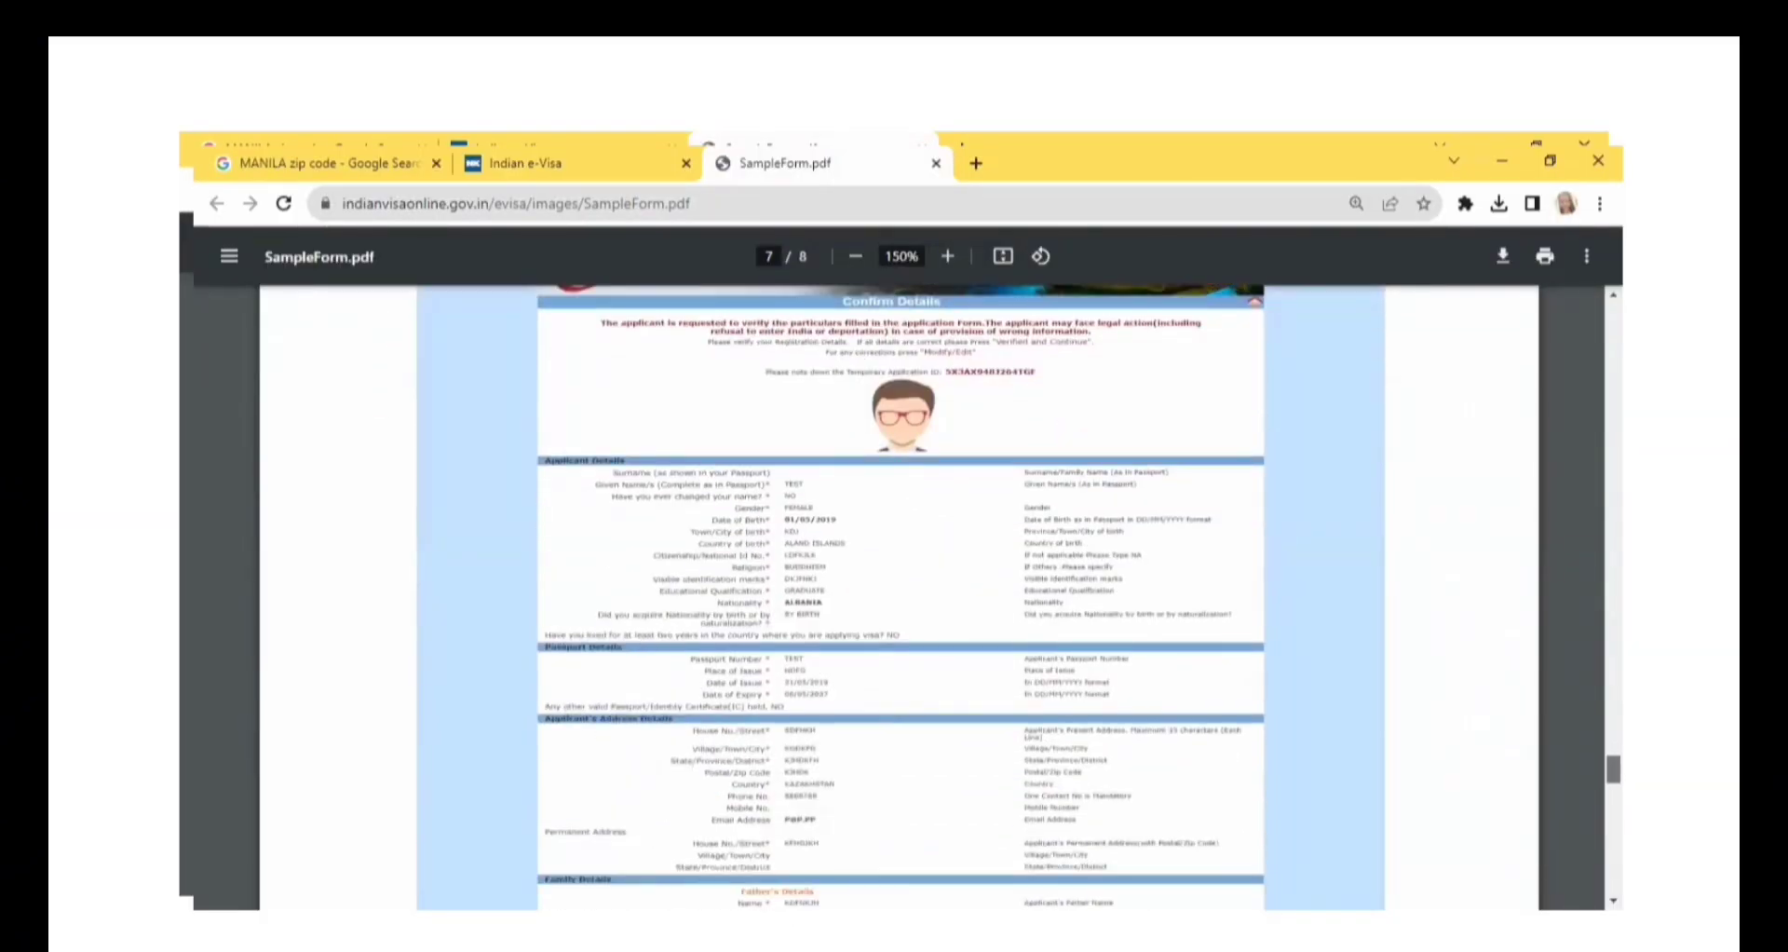
pyautogui.scroll(1, 901, 596)
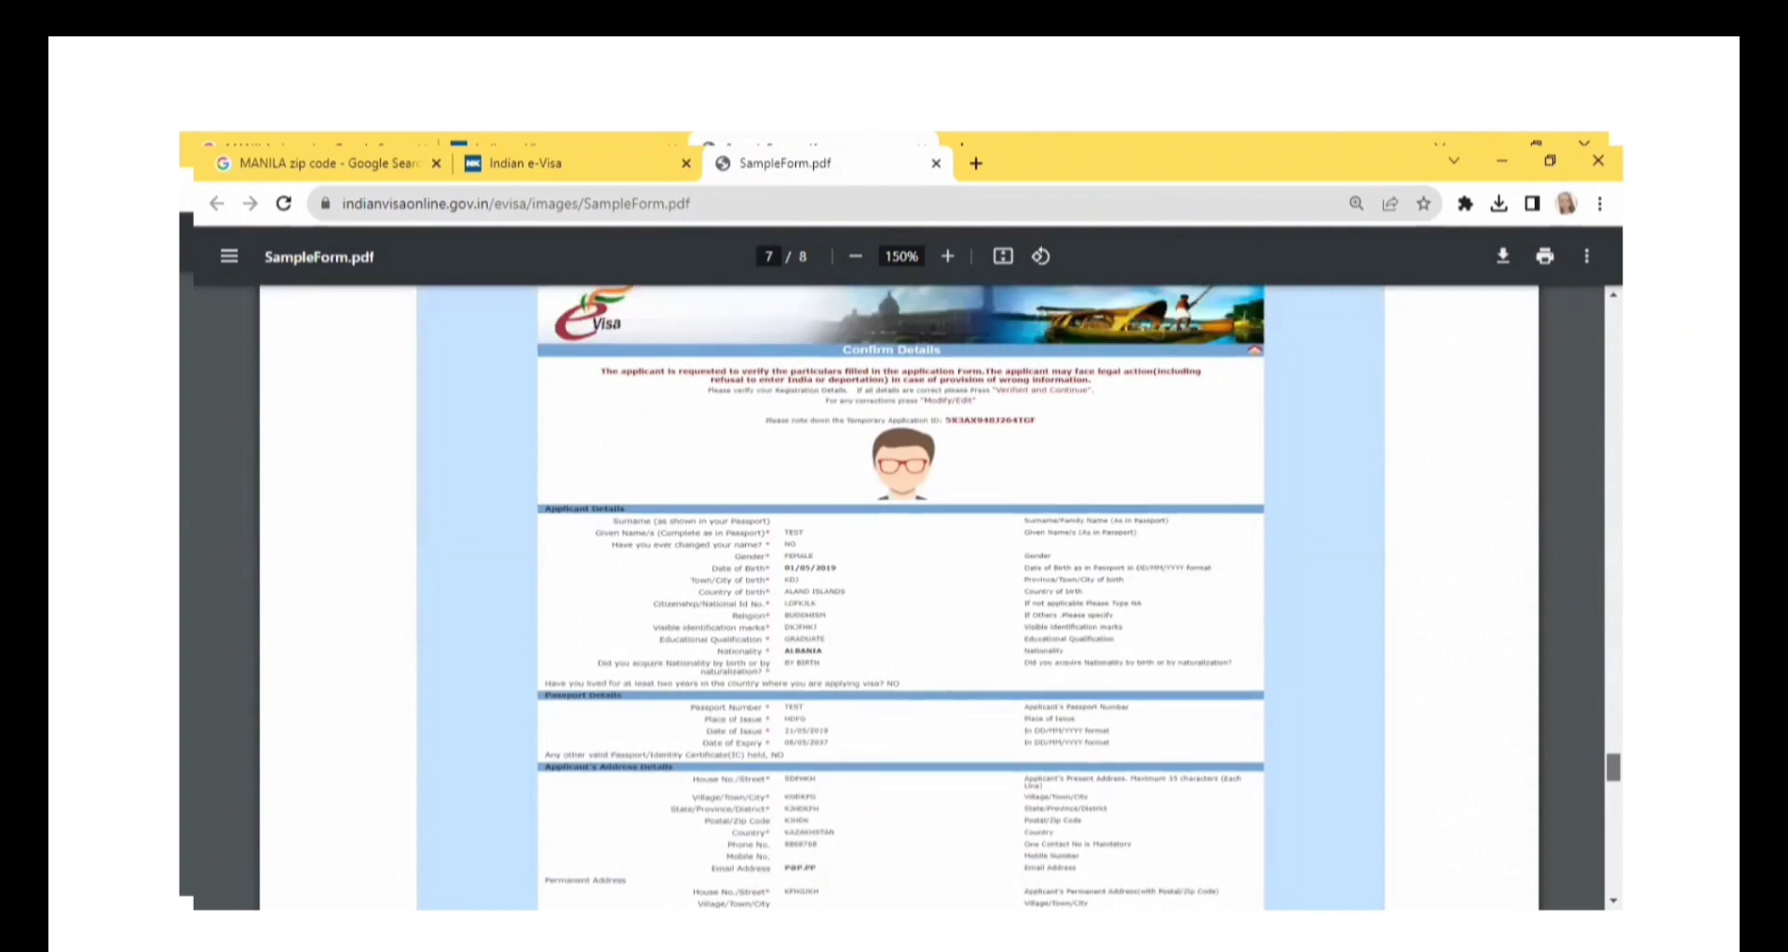
pyautogui.scroll(-3, 900, 596)
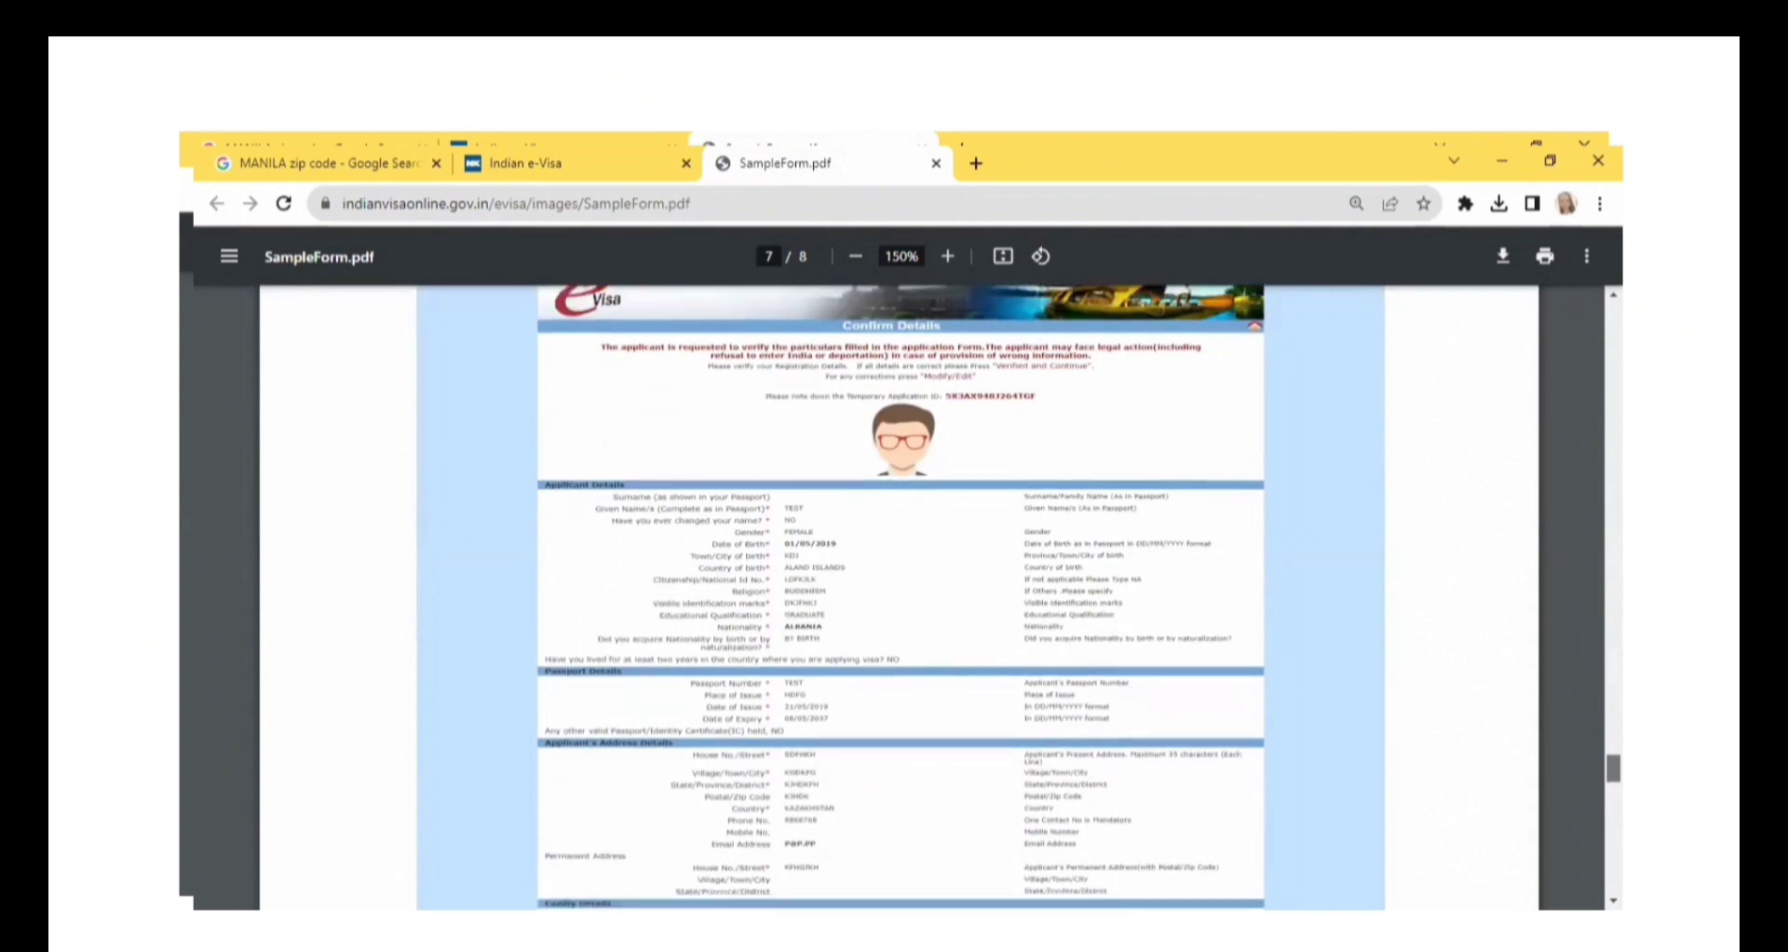
pyautogui.scroll(-2, 900, 596)
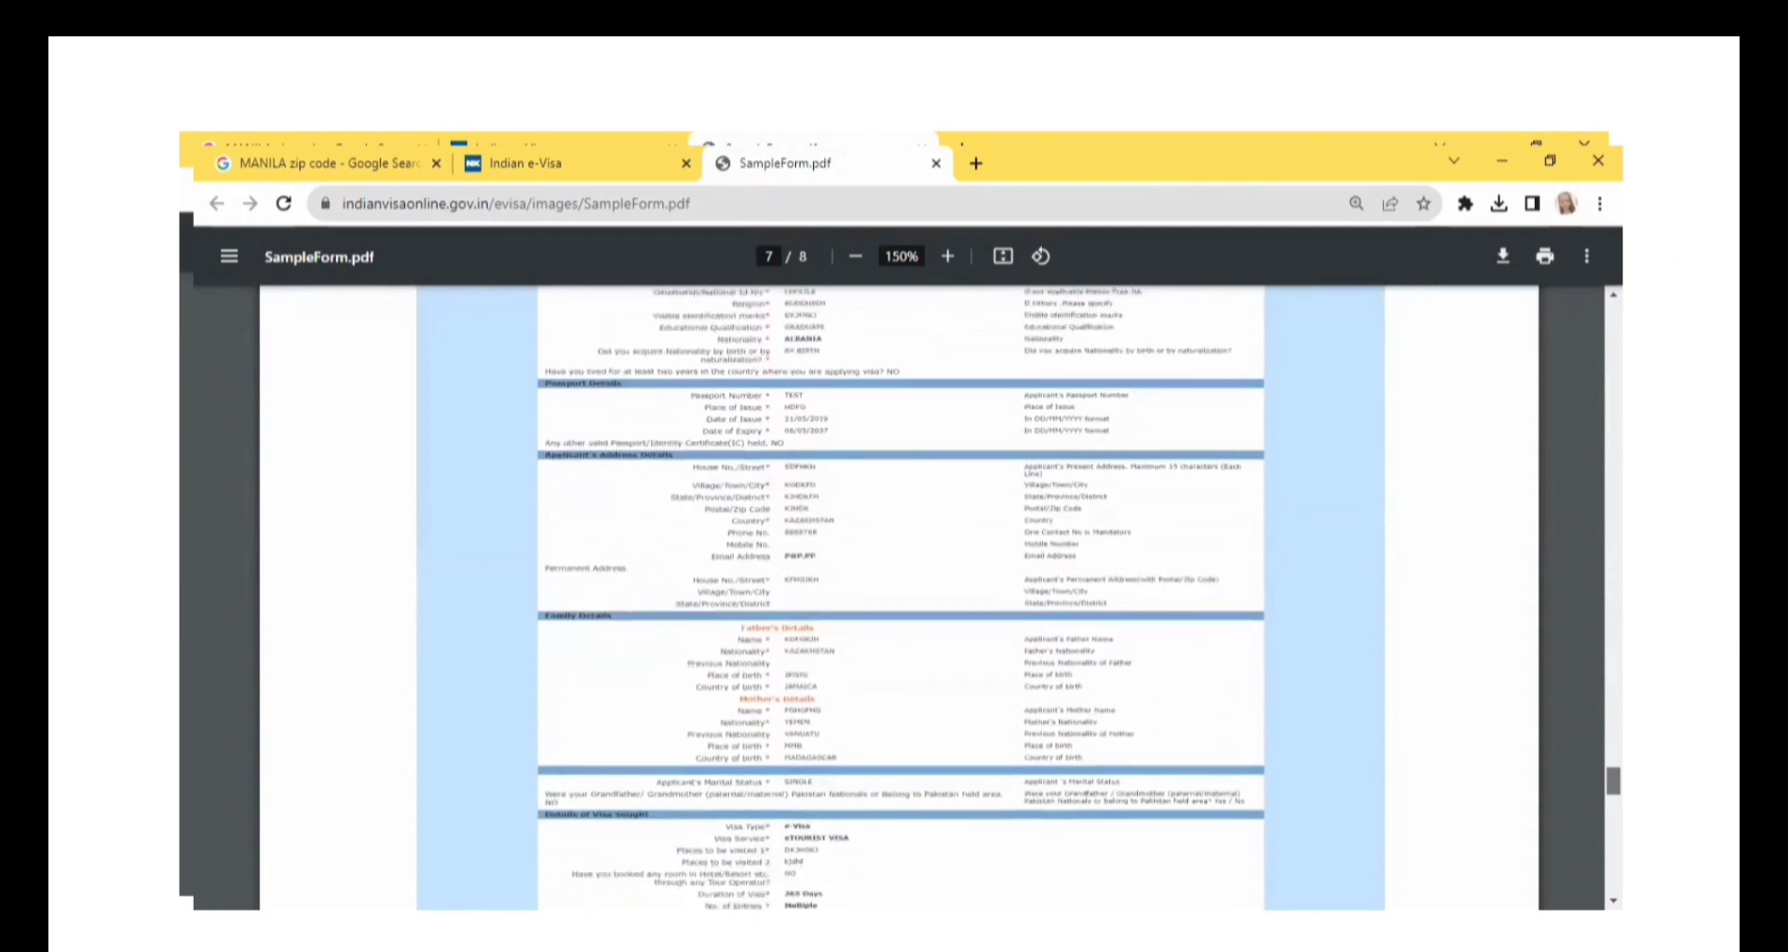
pyautogui.scroll(-2, 900, 596)
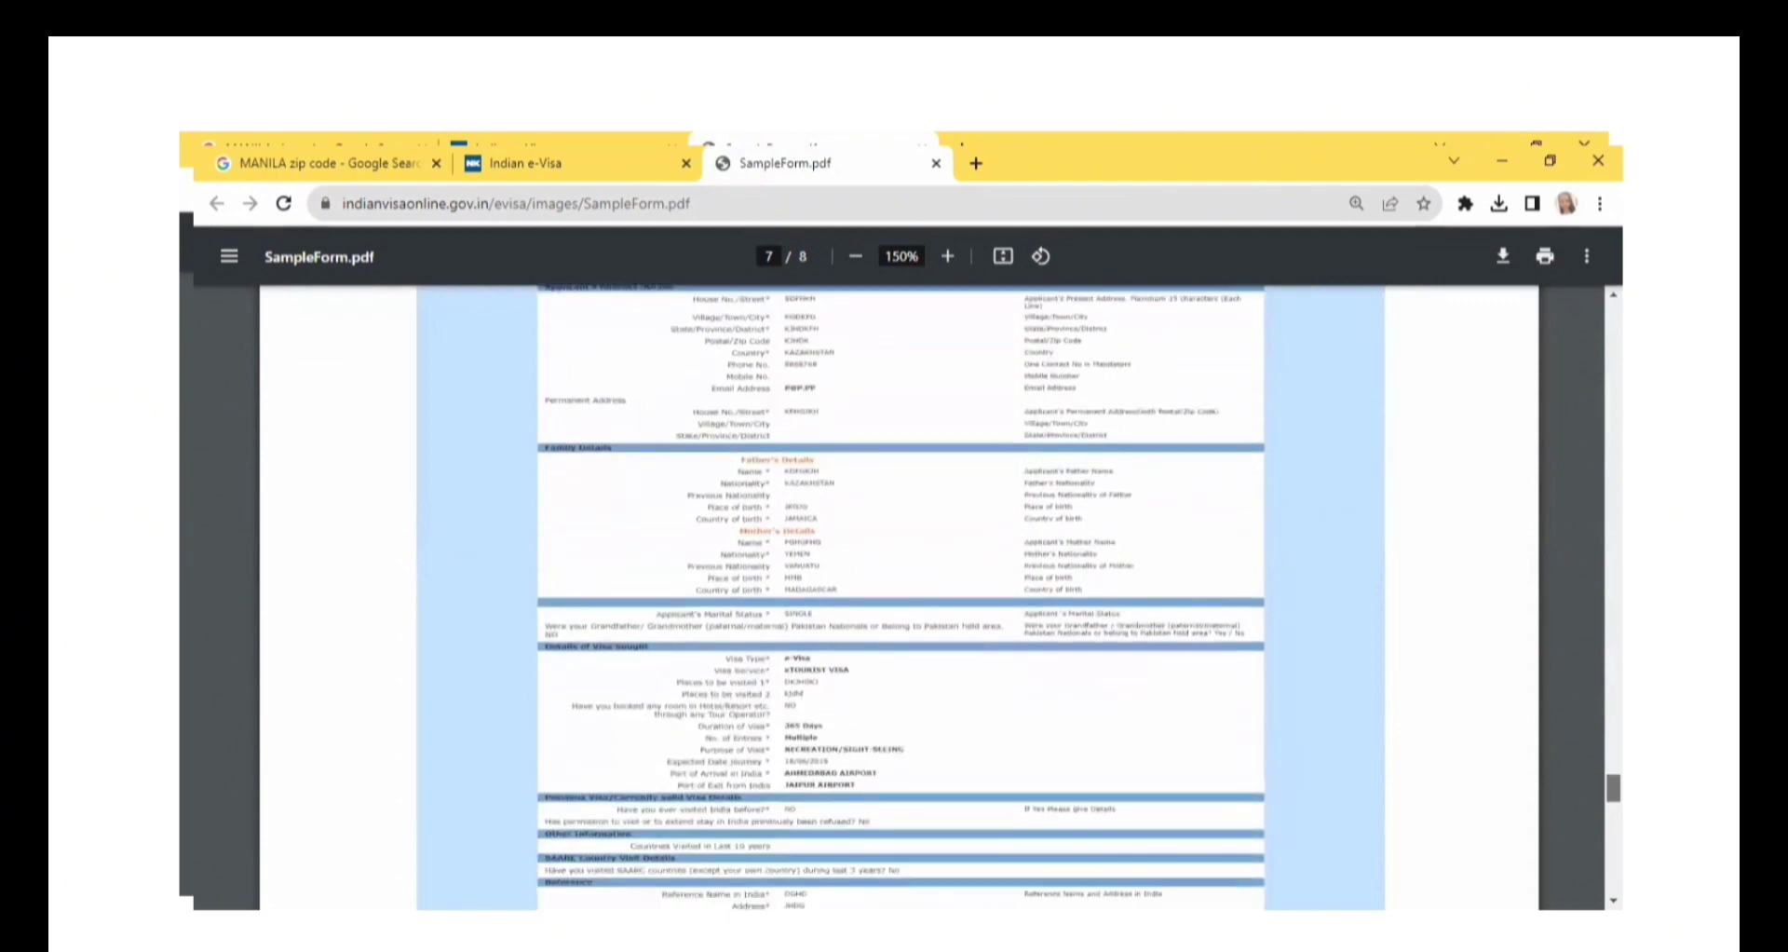